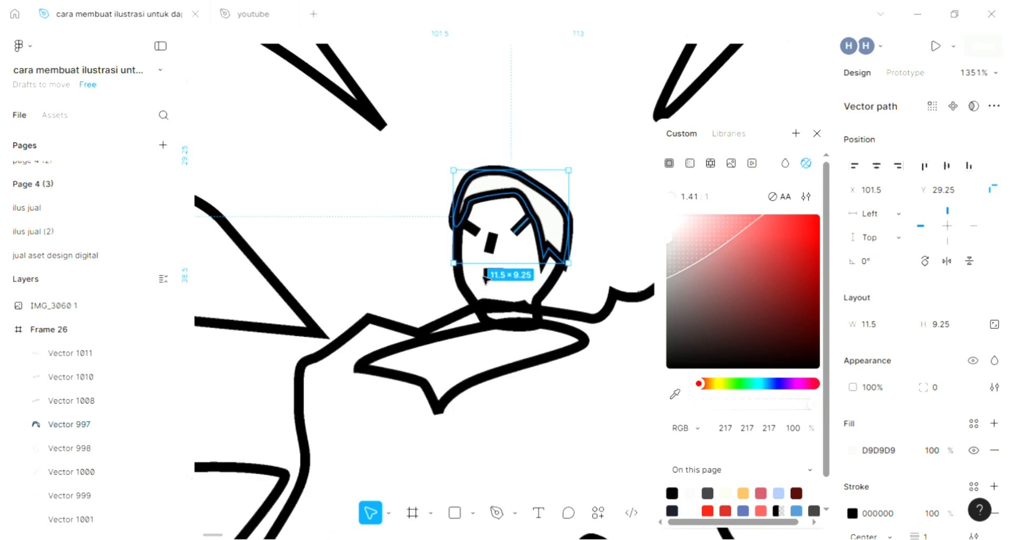
- Add a fill to the face outline and sample the cream palette swatch for it (FFE2D3)
left_click(471, 293)
scroll(473, 295, "down", 6)
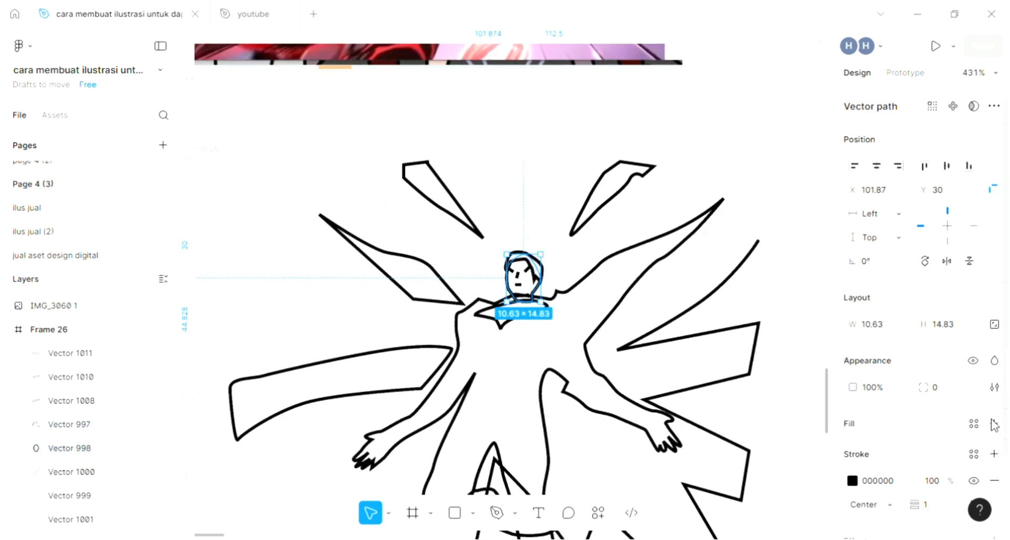
scroll(583, 357, "down", 2)
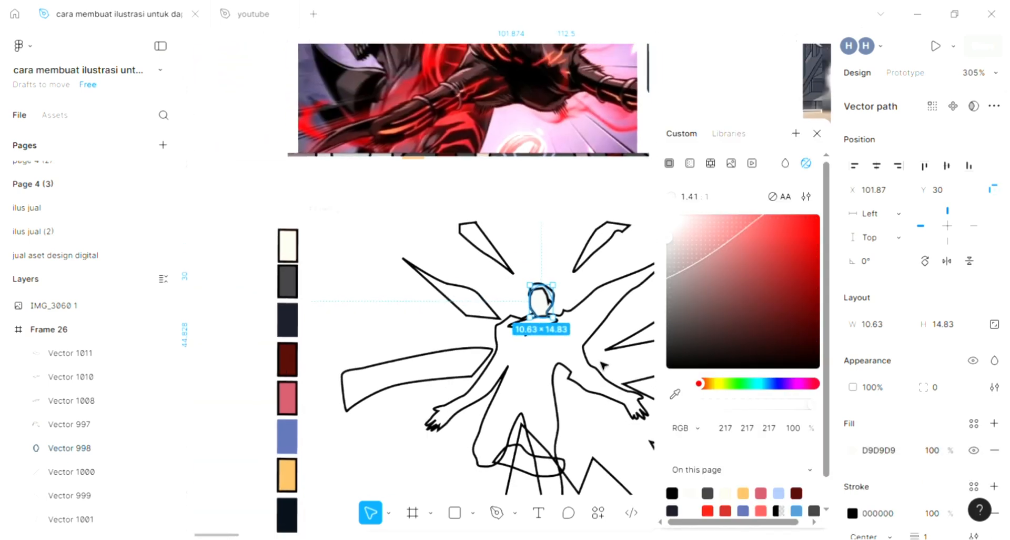
left_click(675, 392)
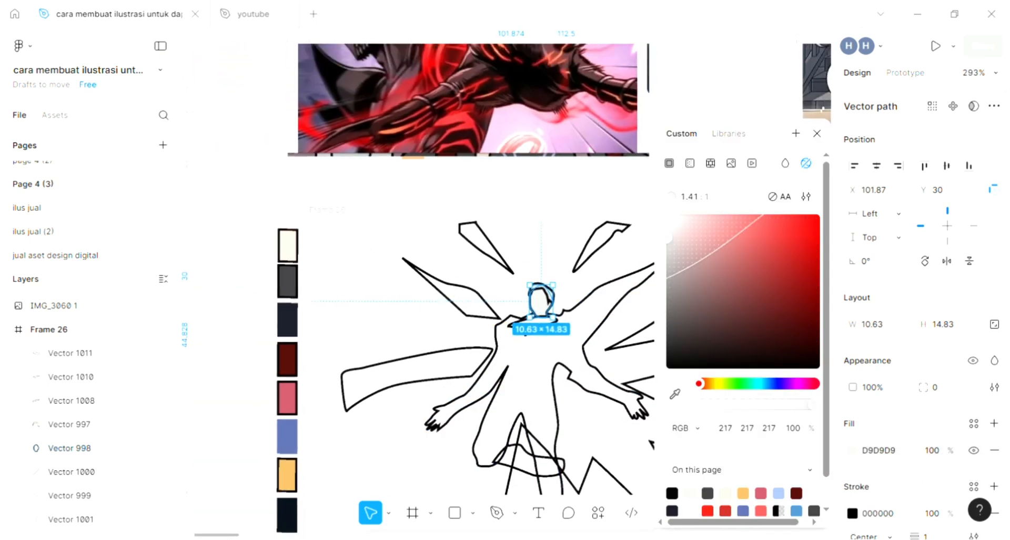
left_click(288, 245)
scroll(531, 297, "up", 3)
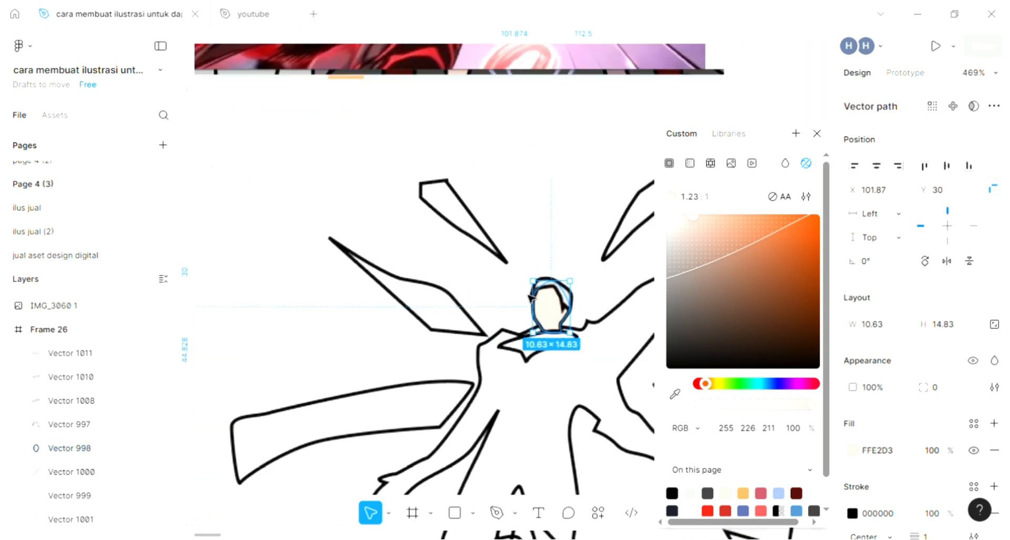
- Send the filled face shape to the back so it sits behind the facial features, and deselect it
scroll(531, 298, "up", 1)
scroll(543, 265, "right", 1)
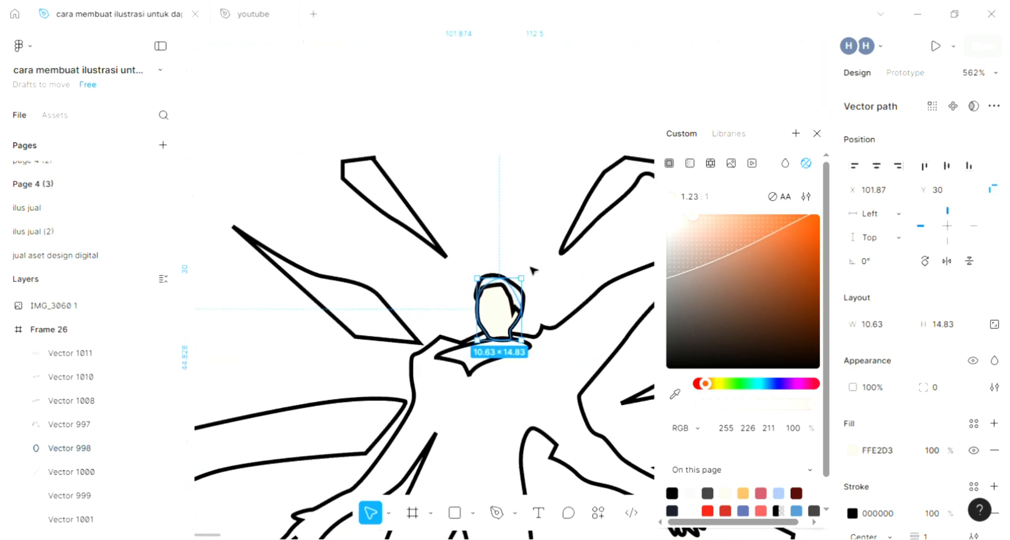
key("ctrl+shift+bracketleft")
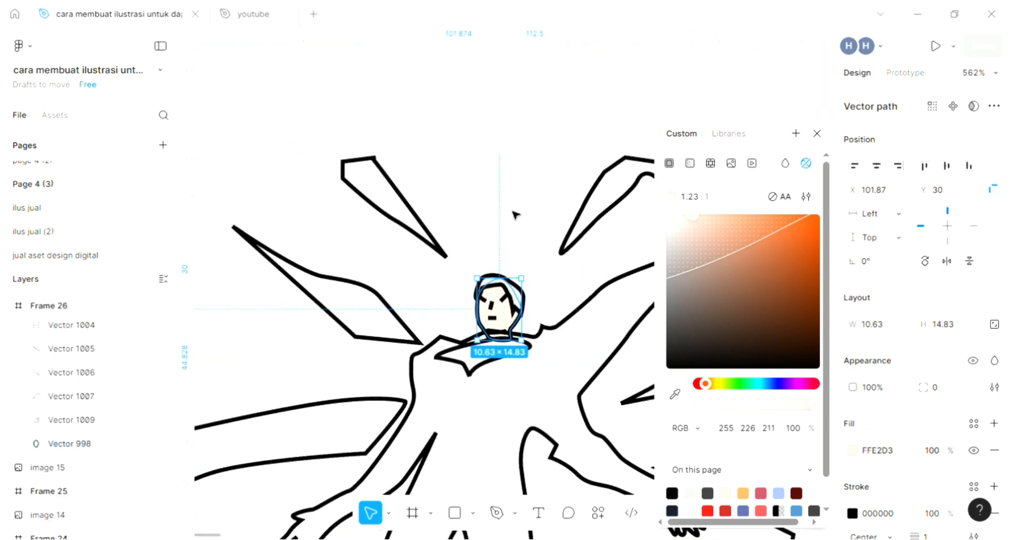
left_click(515, 214)
- Add a fill to the large body outline and colour it with the dark grey palette swatch (3E3D41)
scroll(516, 214, "down", 3)
scroll(516, 214, "down", 2)
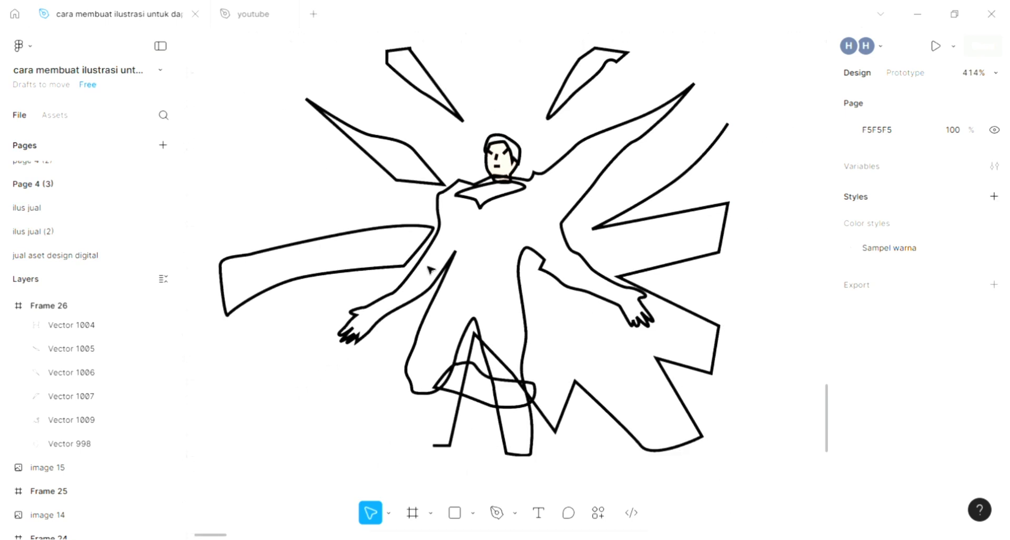
left_click(562, 226)
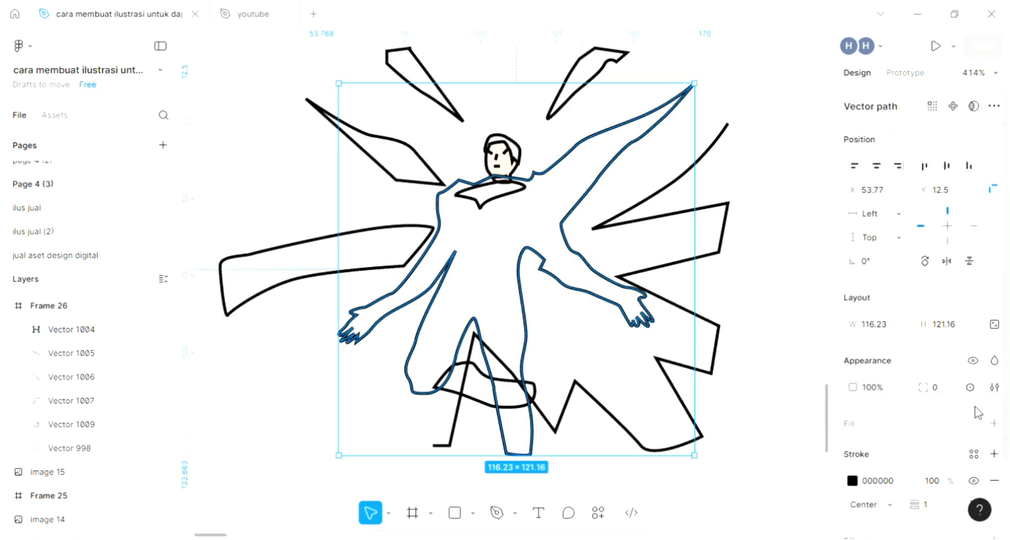
left_click(993, 423)
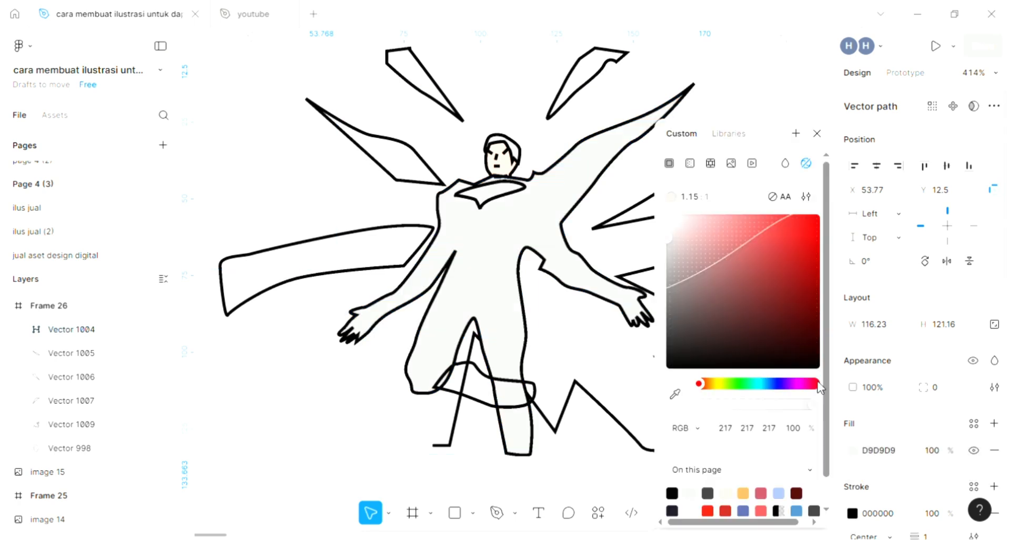
scroll(626, 371, "down", 2)
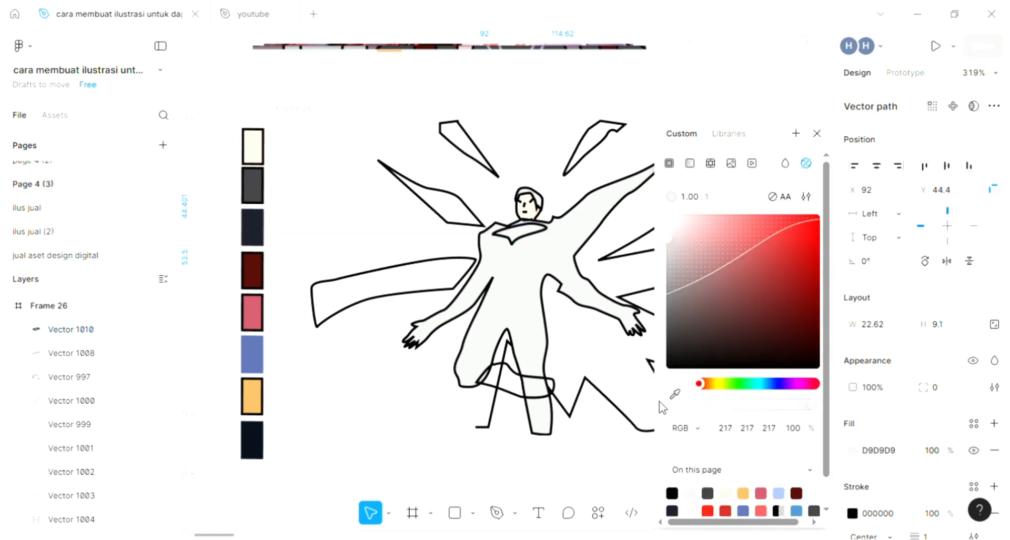
left_click(526, 305)
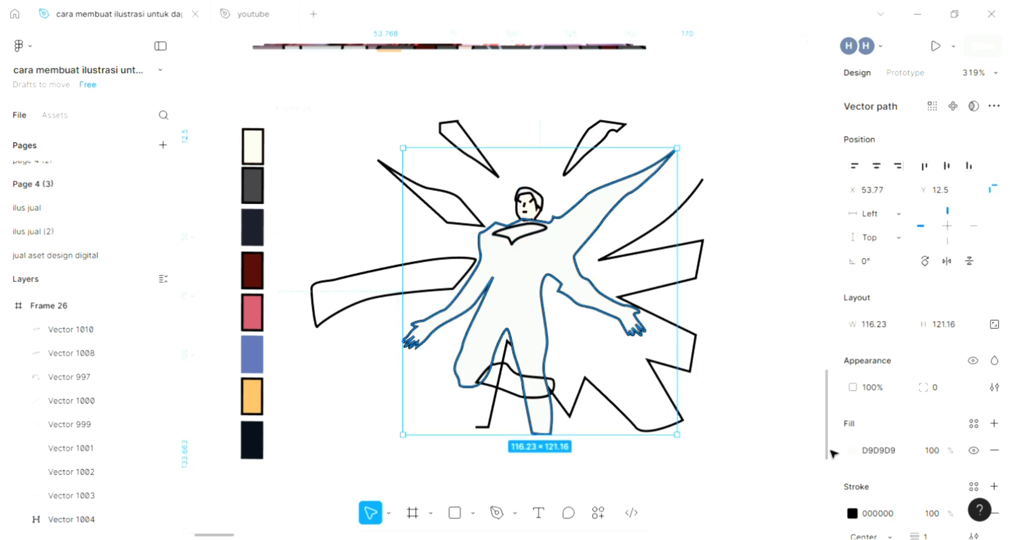
left_click(853, 450)
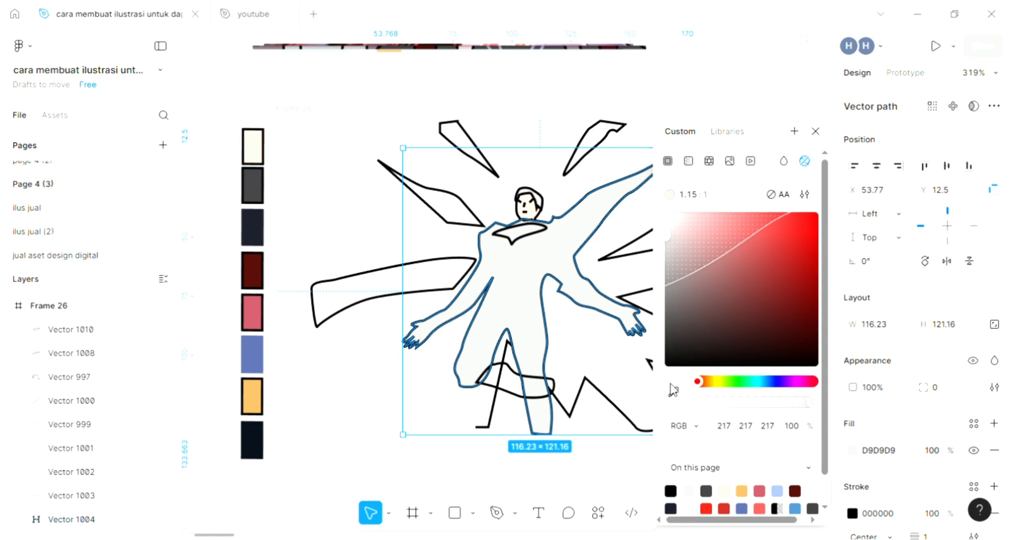
left_click(673, 389)
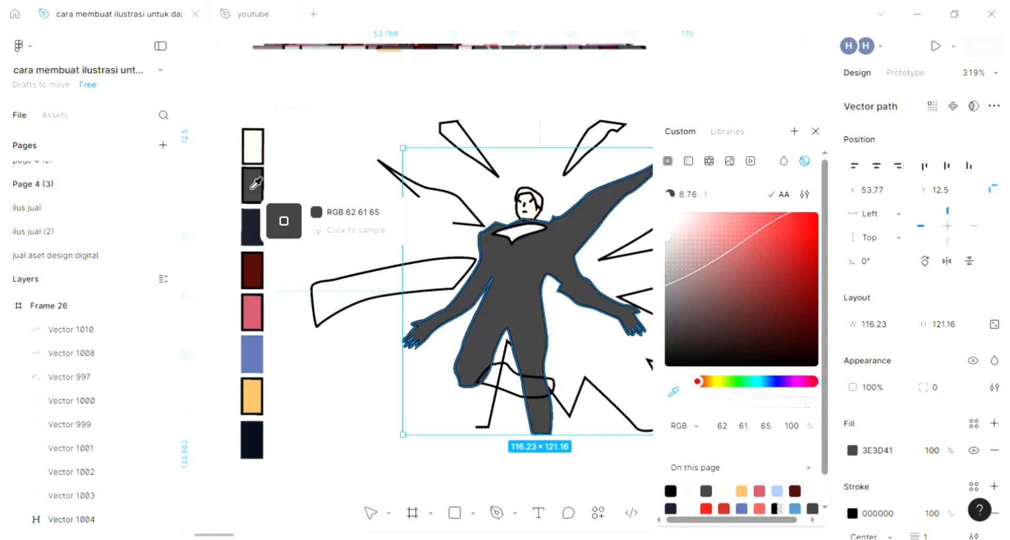
left_click(256, 183)
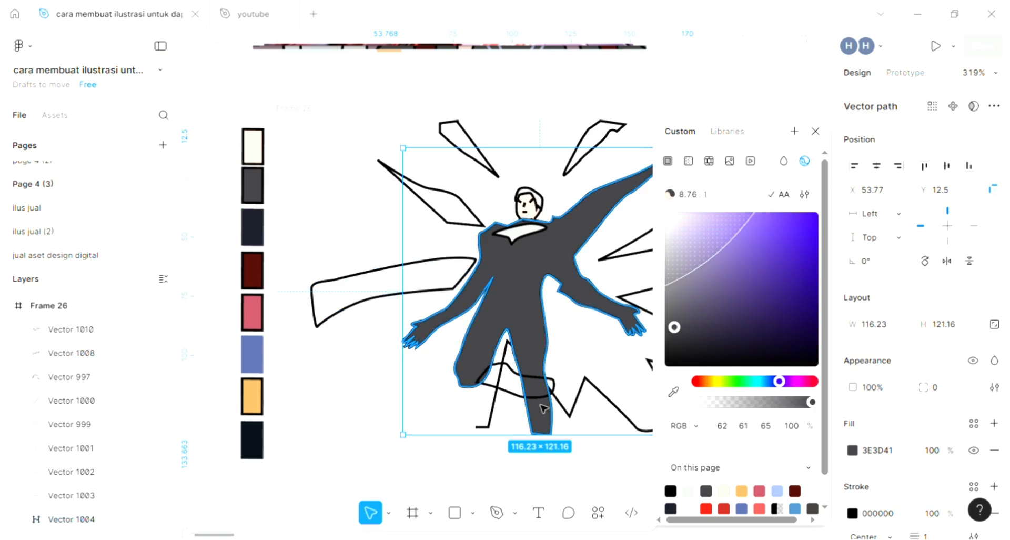
- Fill the bent lower-leg shape with the dark grey sampled from the body and send it behind the body
left_click(995, 420)
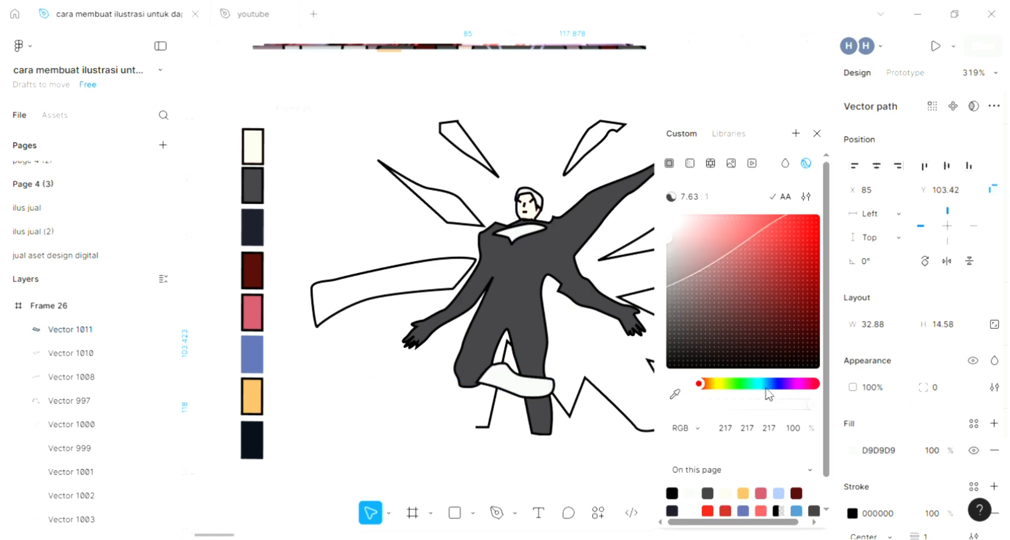
left_click(673, 394)
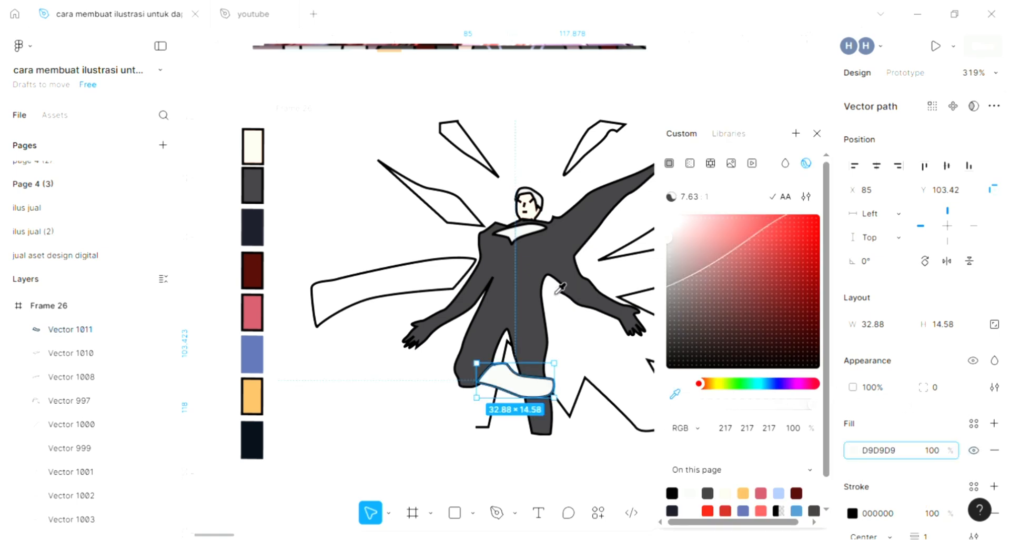
left_click(543, 267)
left_click(417, 404)
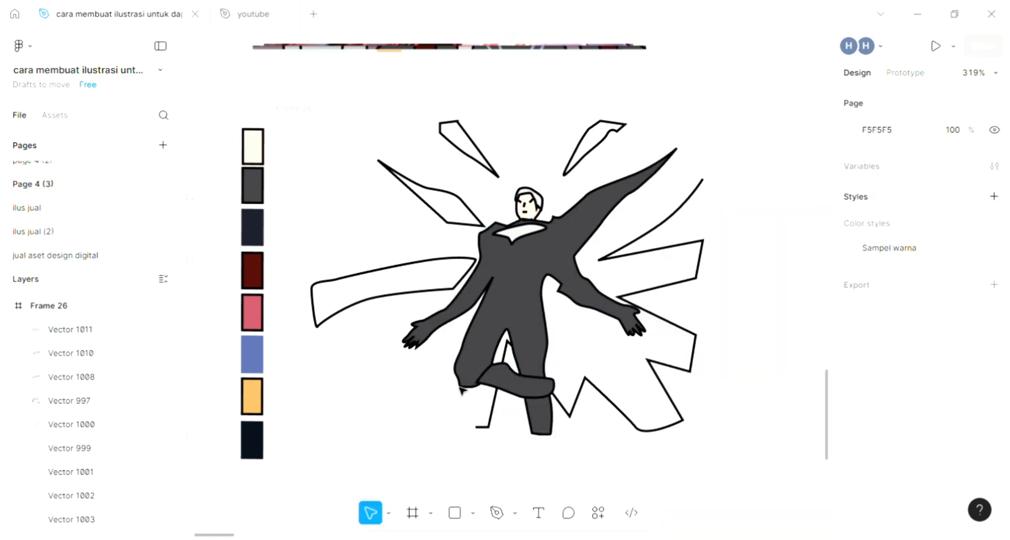
left_click(541, 401)
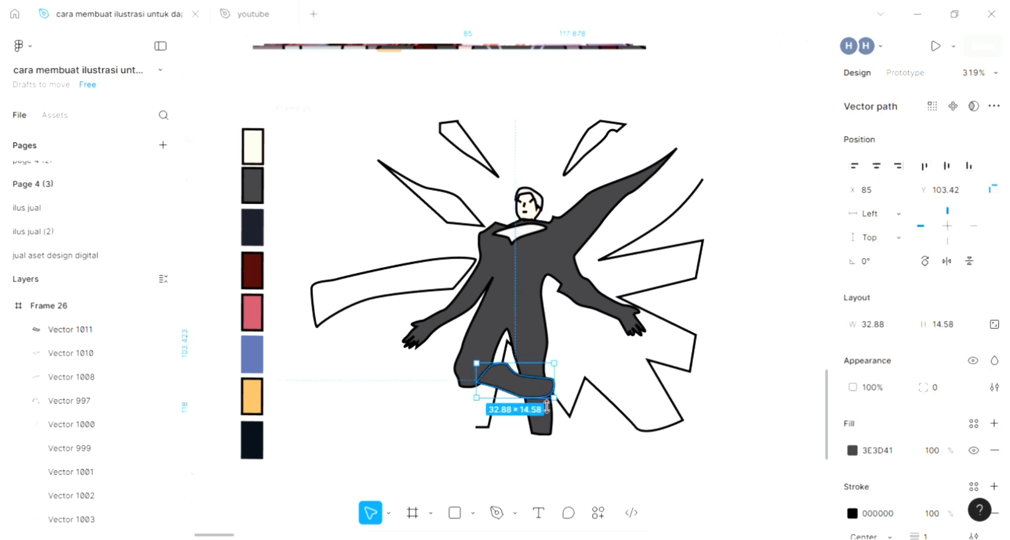
left_click(398, 370)
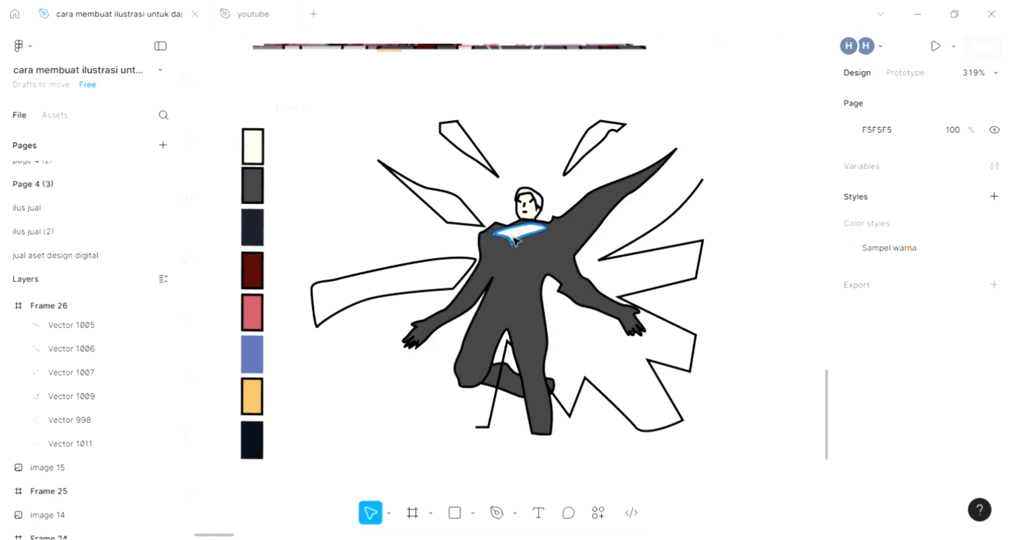
- Recolour the collar shape's fill with the pink palette swatch (BE5362)
left_click(525, 267)
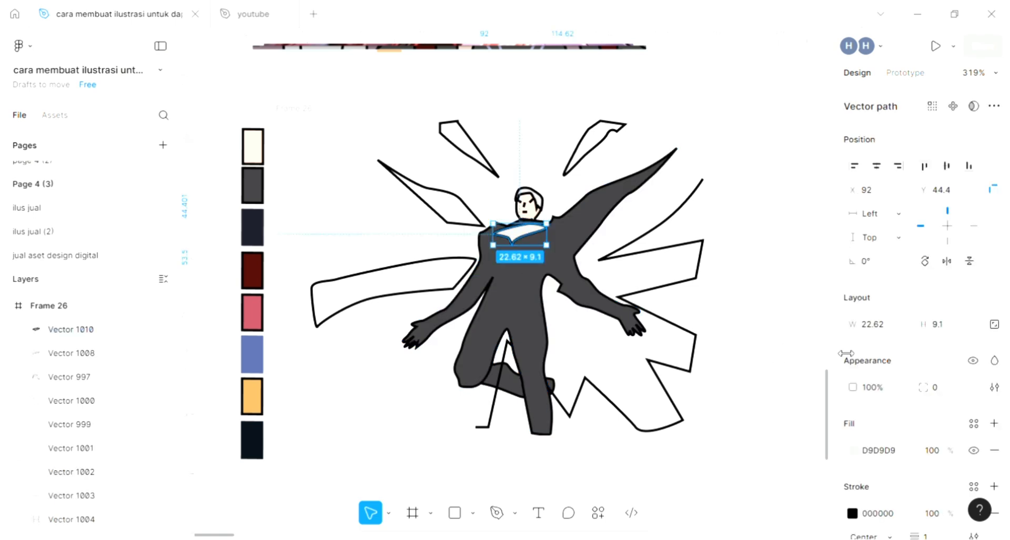
left_click(852, 451)
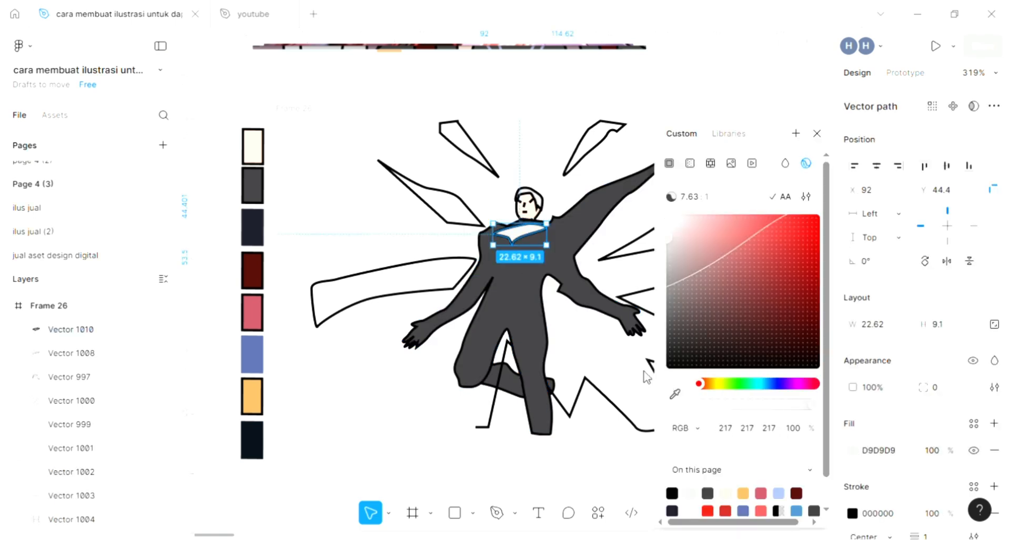
key("i")
left_click(258, 323)
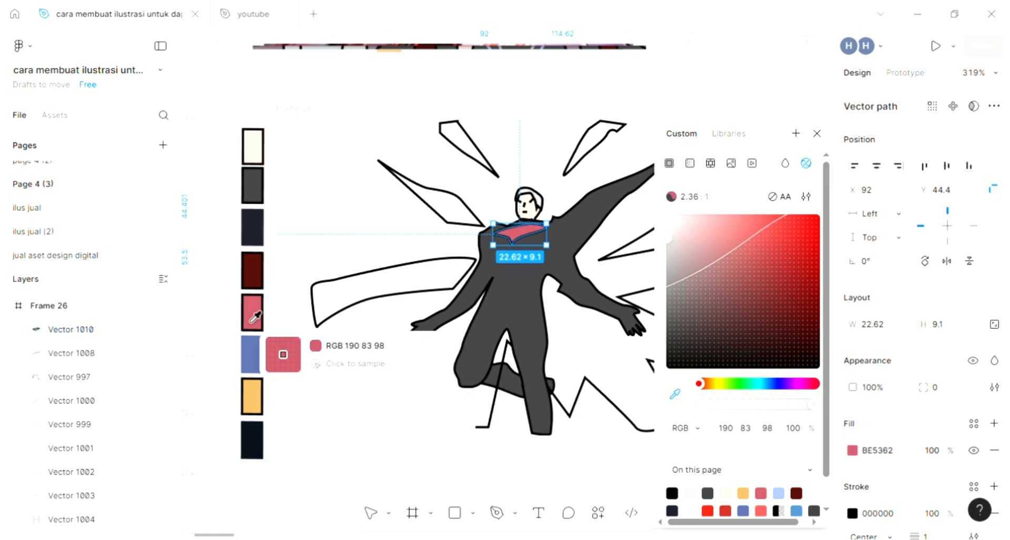
left_click(342, 229)
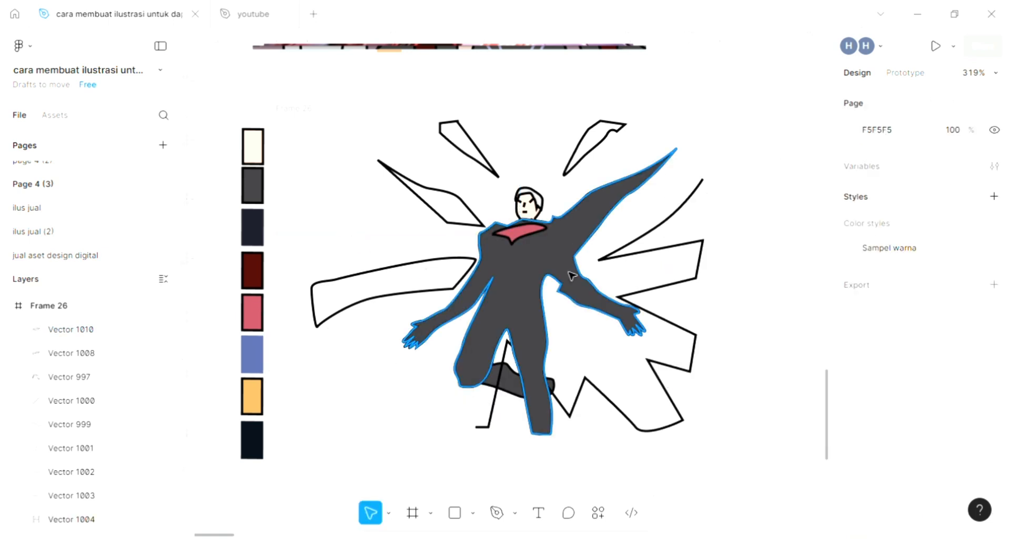
- Set the fill of Frame 26 to light pink F9AAAA and convert it to a linear gradient
scroll(540, 282, "up", 2)
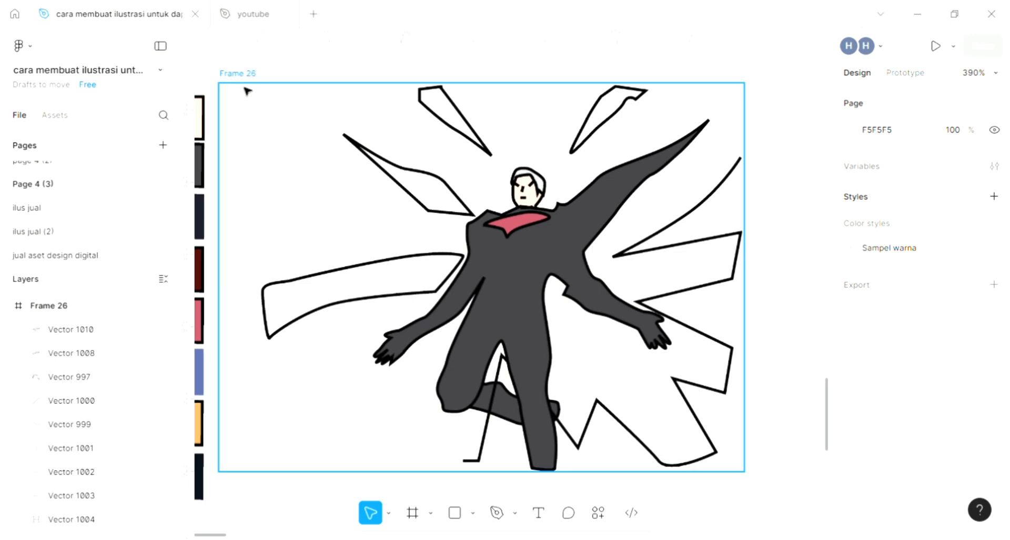
left_click(538, 279)
scroll(591, 300, "right", 2)
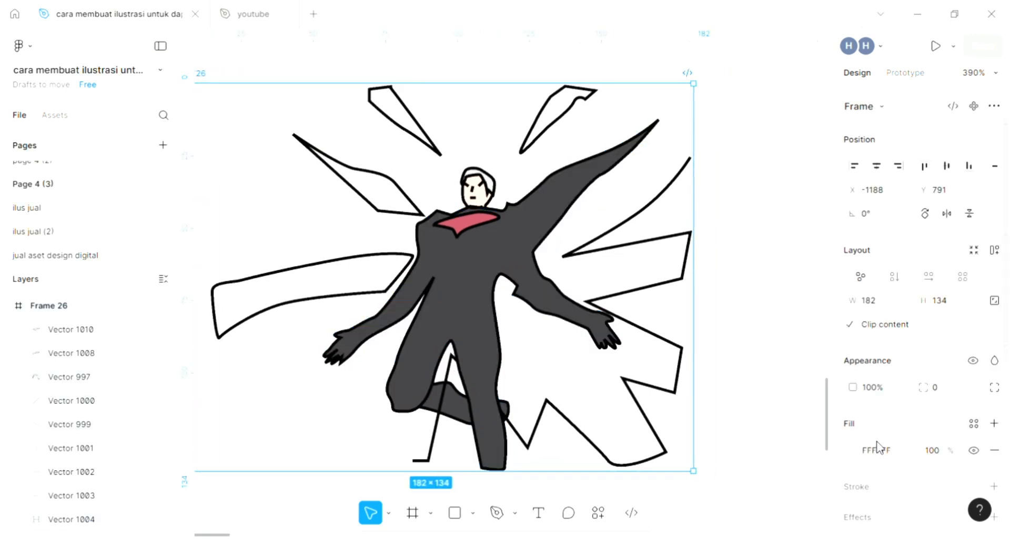
left_click(851, 450)
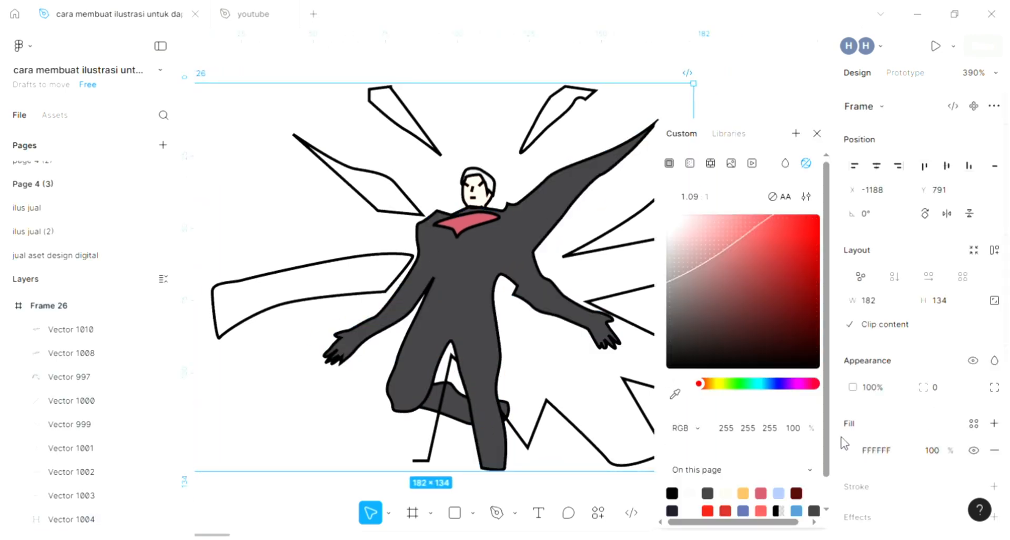
left_click(715, 224)
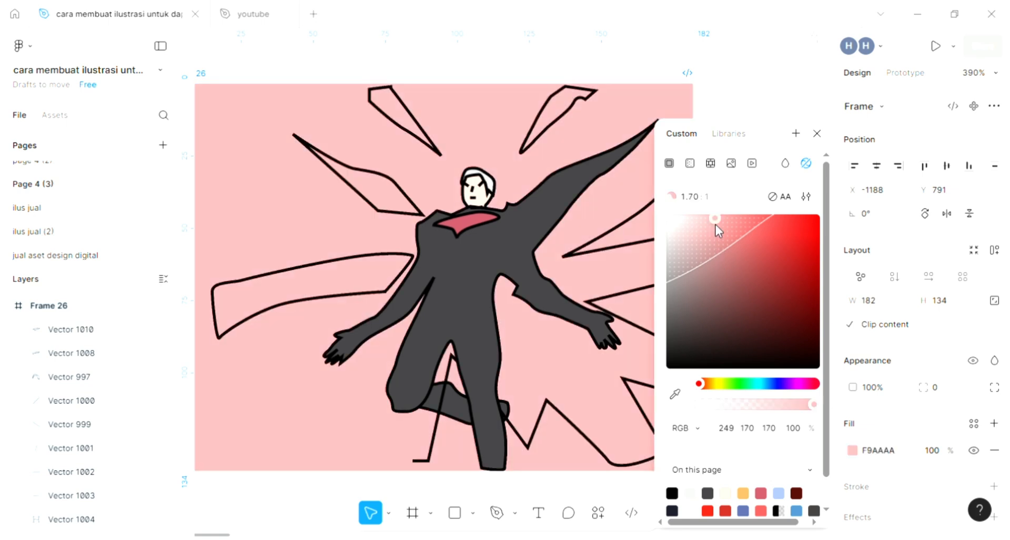
left_click(689, 163)
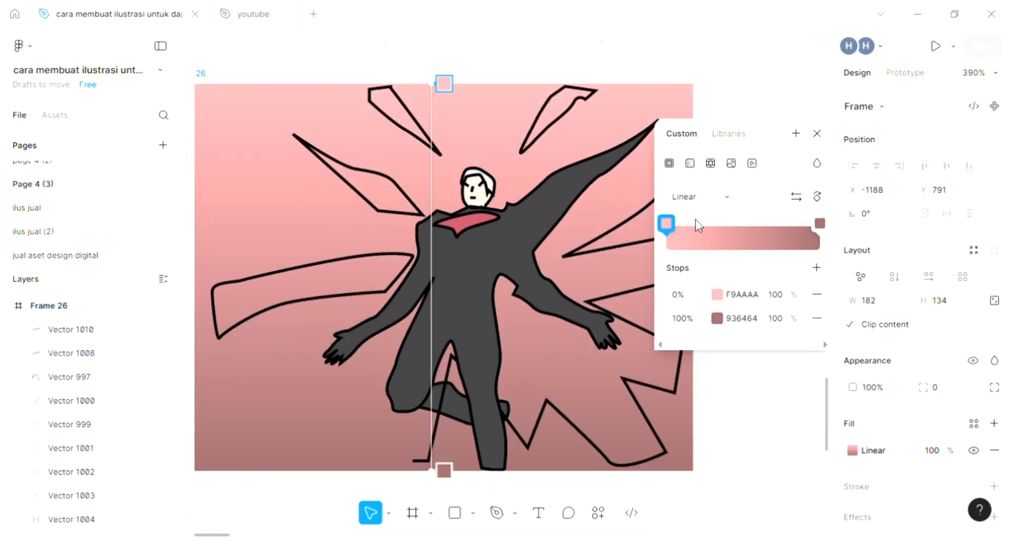
- Change the 0% stop of the frame's background gradient to light green AAF9B8
left_click(716, 295)
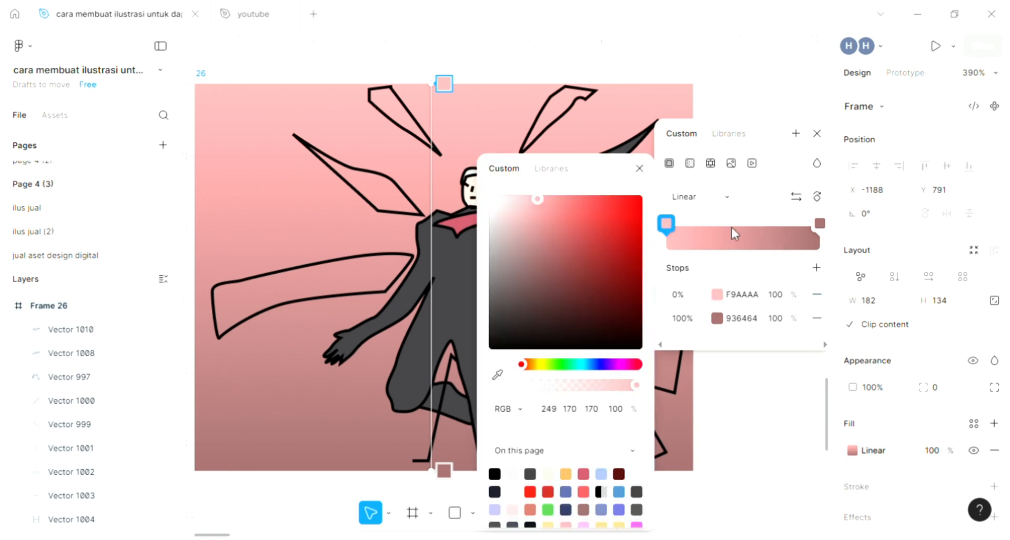
left_click(531, 364)
left_click_drag(531, 364, 541, 364)
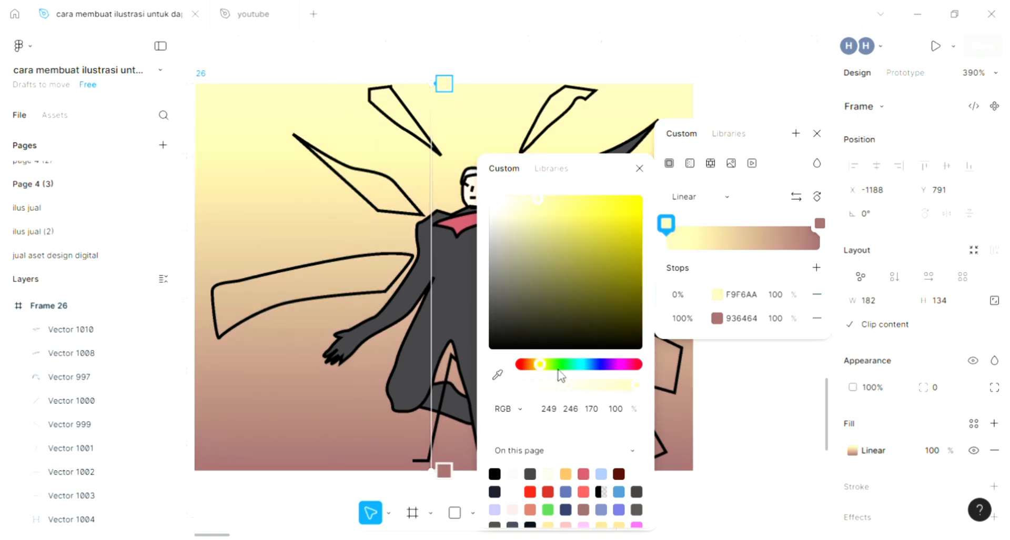
left_click(557, 368)
left_click(563, 367)
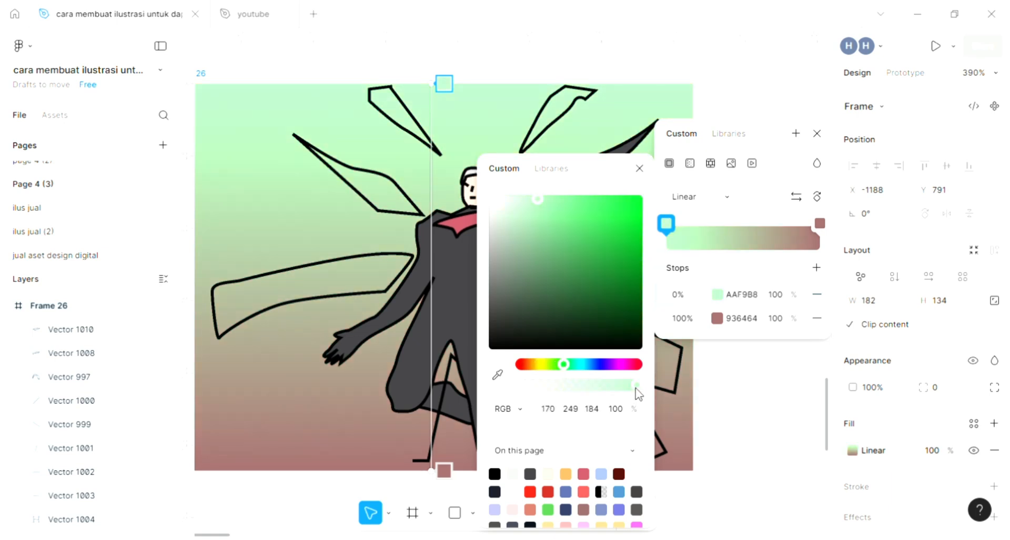
left_click(706, 401)
left_click(744, 397)
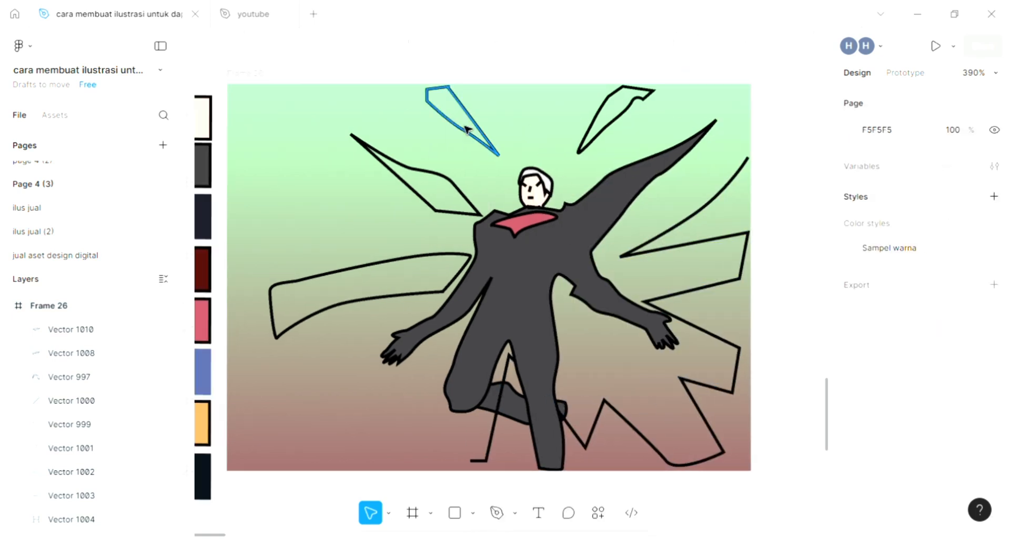
- Fill the character's hair shape with the dark grey sampled from the body
scroll(513, 156, "up", 2)
scroll(517, 157, "up", 1)
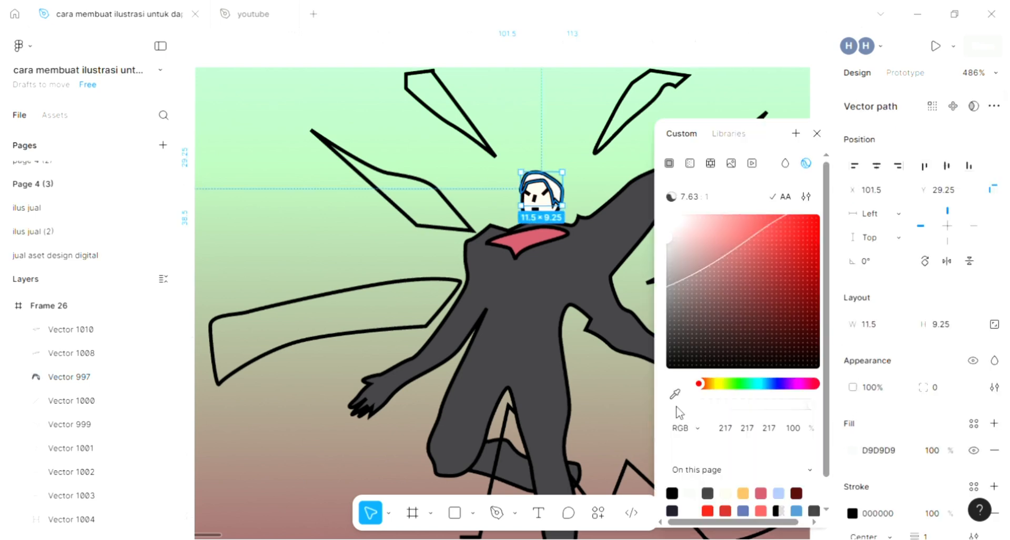
left_click(675, 394)
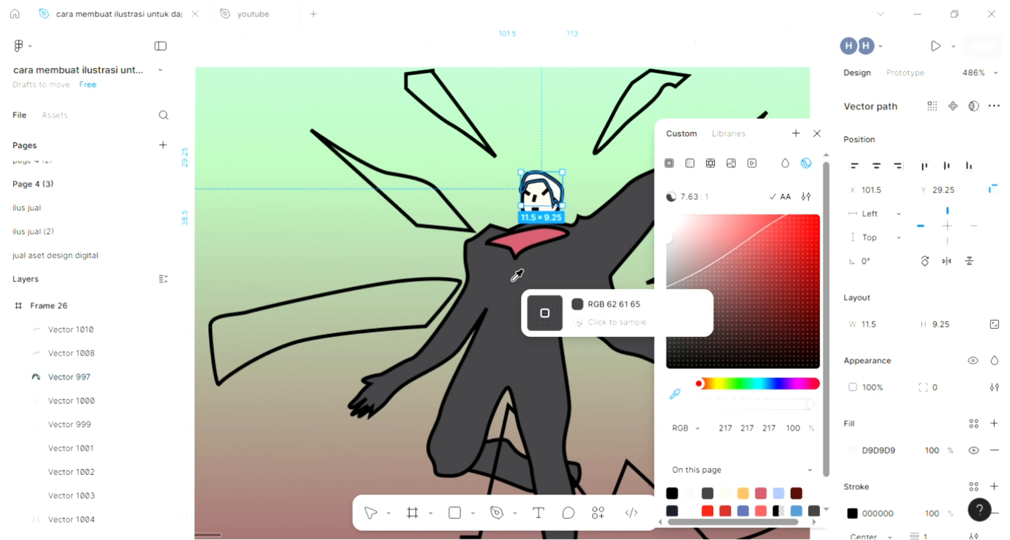
left_click(517, 274)
left_click(303, 236)
scroll(368, 185, "right", 2)
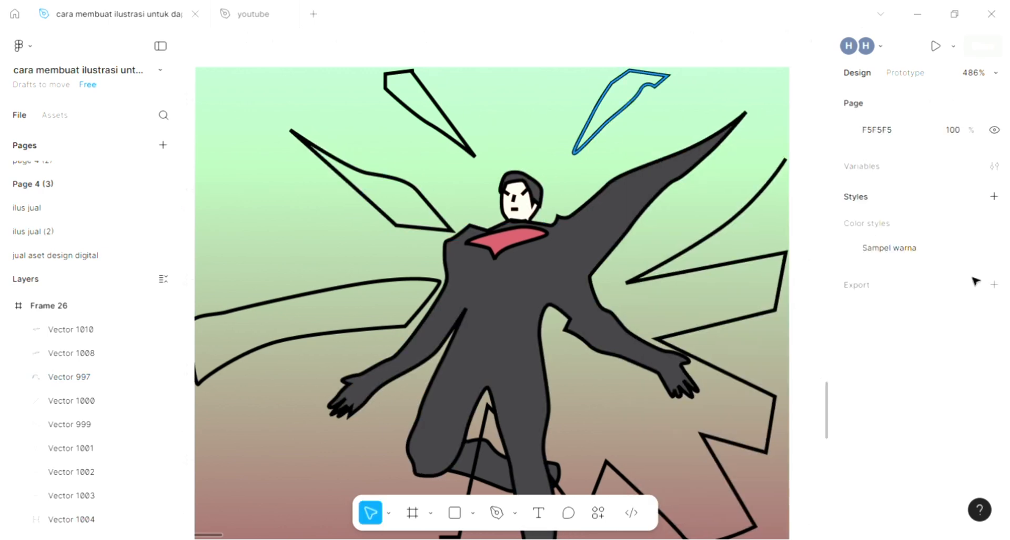
- Fill the shard above the character's raised arm with the dark grey sampled from the body
left_click(592, 120)
scroll(609, 293, "right", 3)
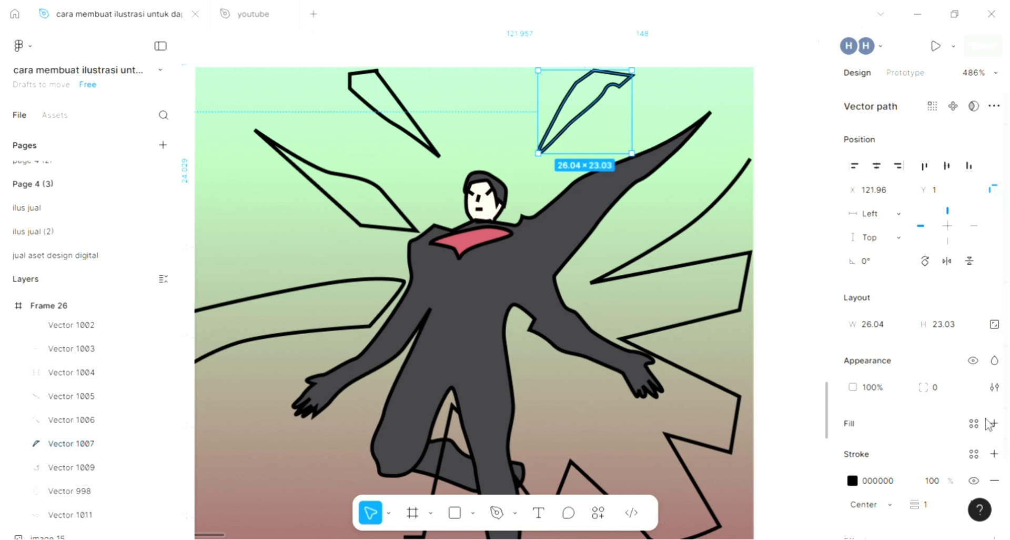
left_click(994, 423)
left_click(852, 450)
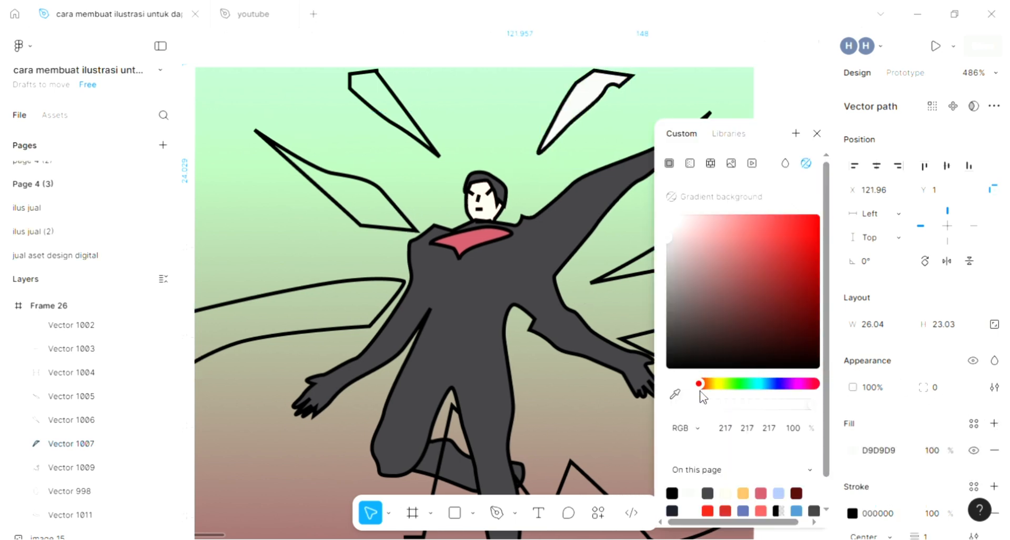
left_click(675, 394)
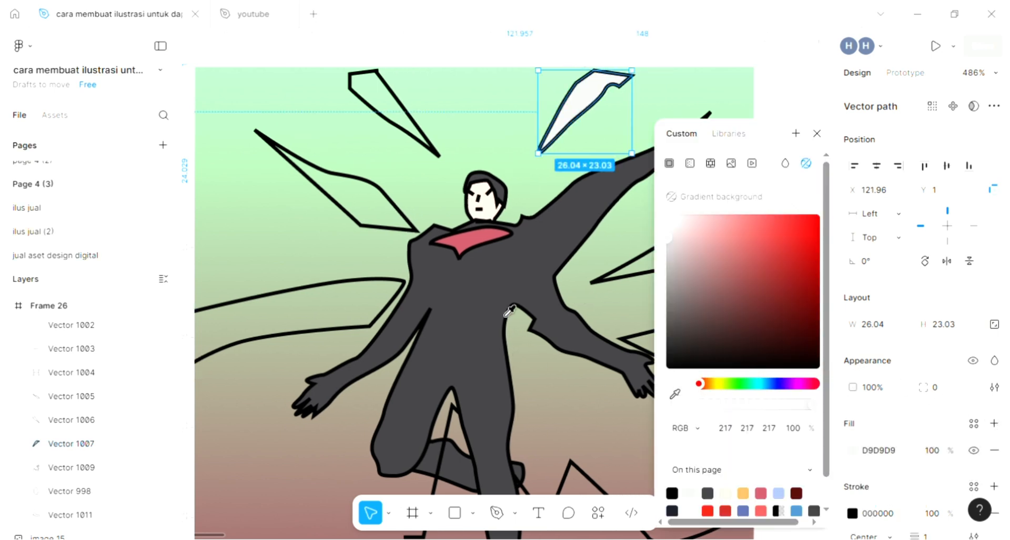
left_click(468, 412)
left_click(390, 131)
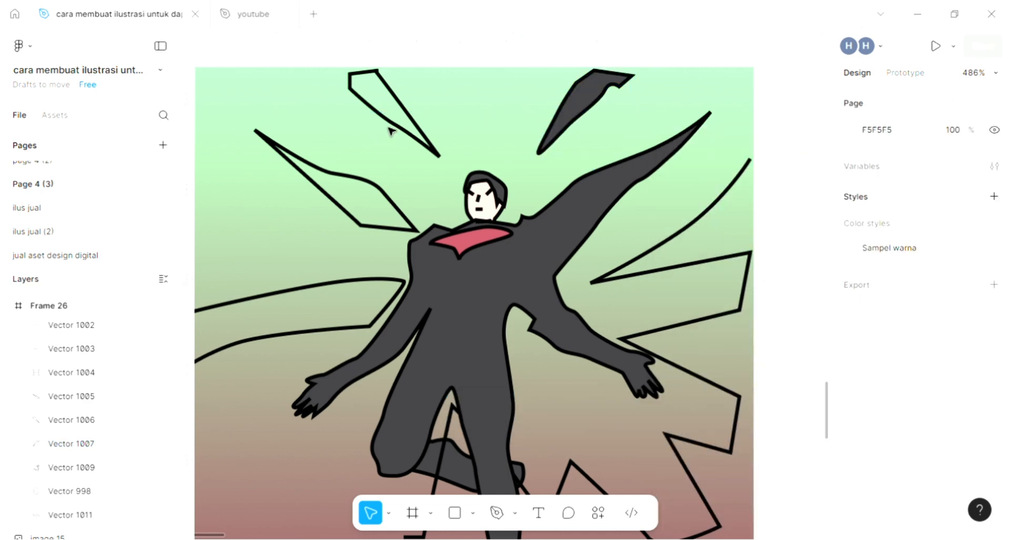
- Fill the narrow shard above and to the left of the head with the body's dark grey (3E3D41)
left_click(389, 124)
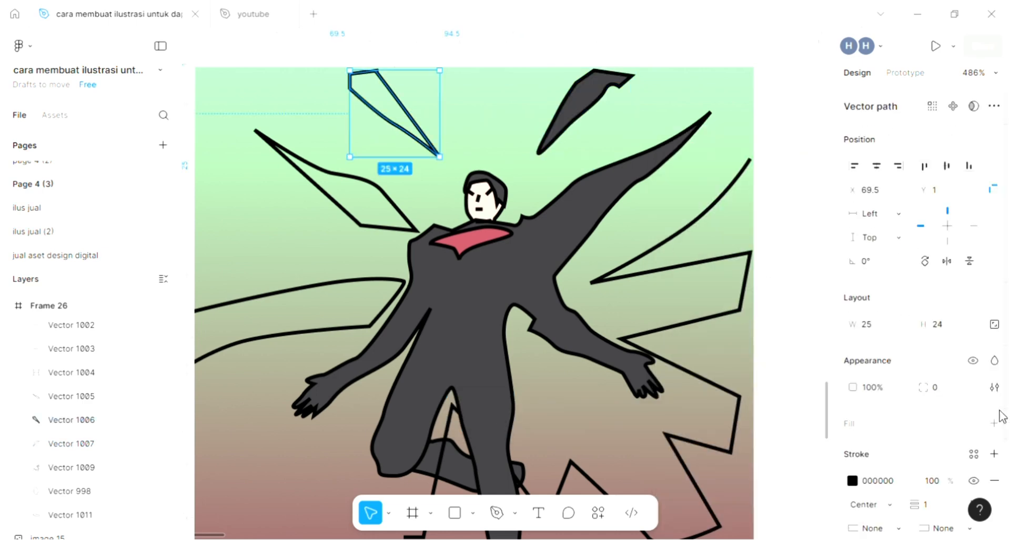
left_click(994, 423)
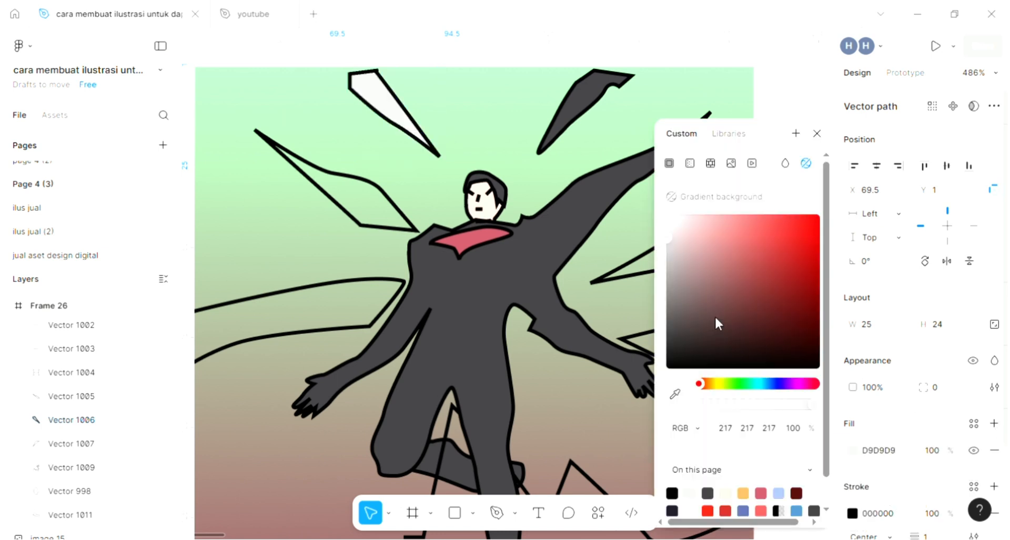
left_click(676, 395)
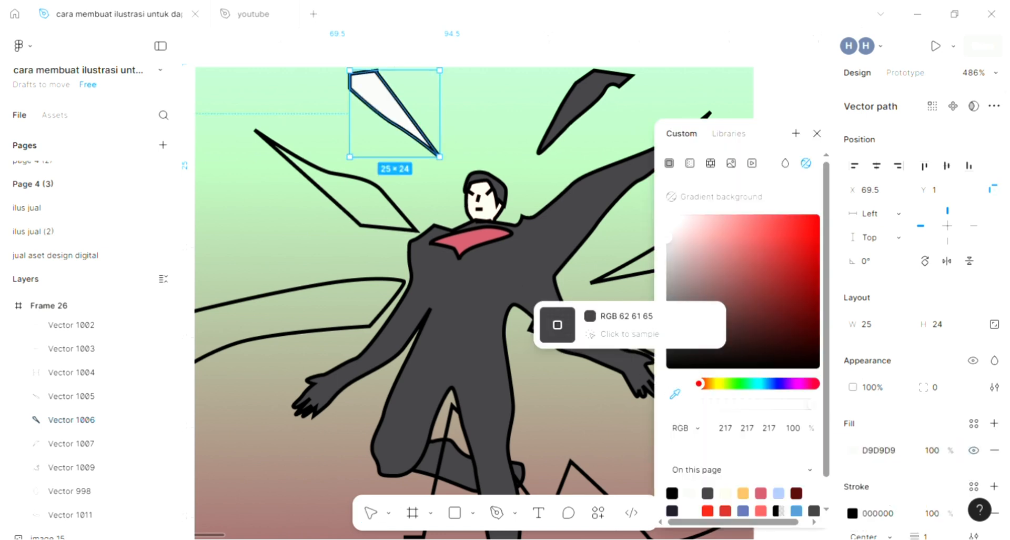
left_click(557, 325)
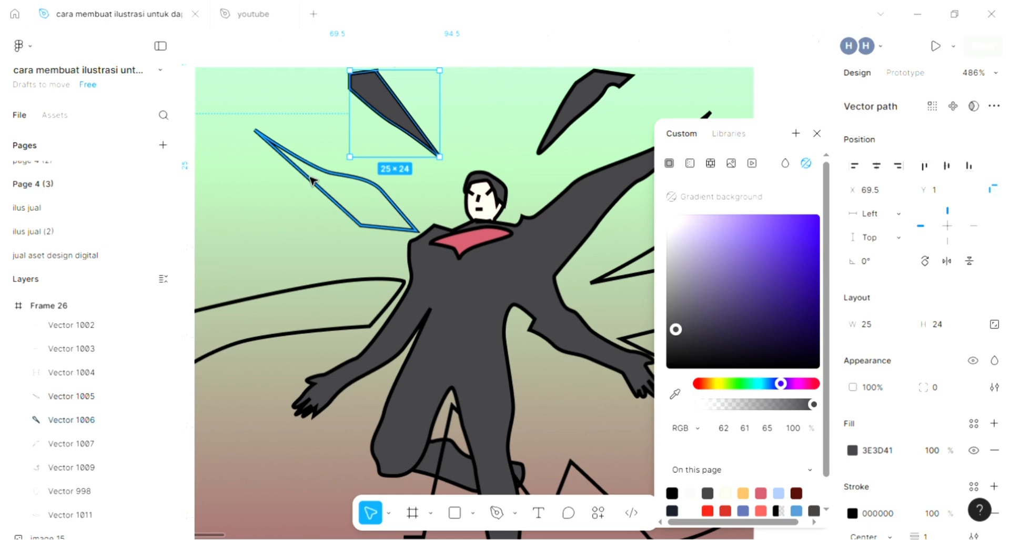
- Fill the wider shard beside the character's left-hand shoulder with dark grey 3E3D41 sampled from the body
left_click(311, 180)
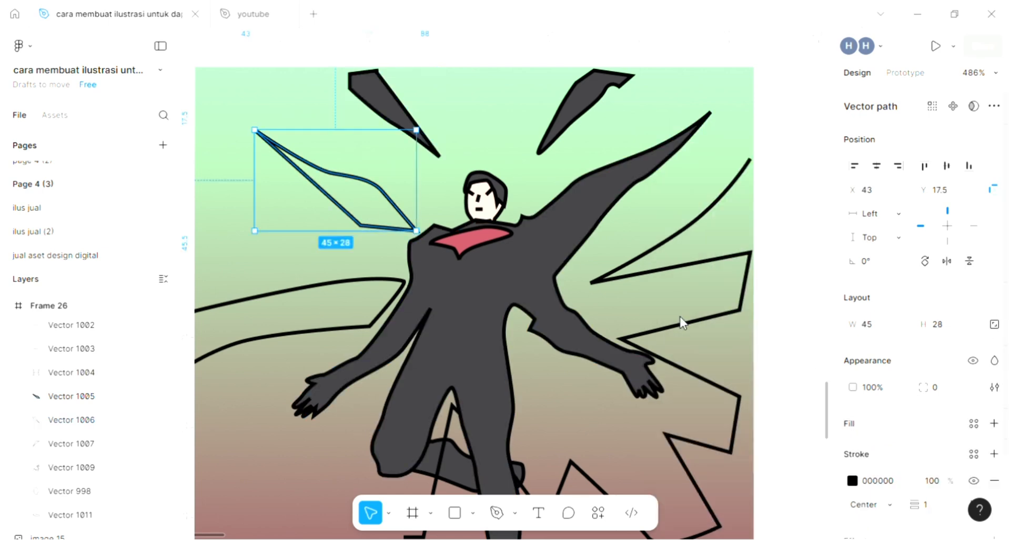
left_click(674, 396)
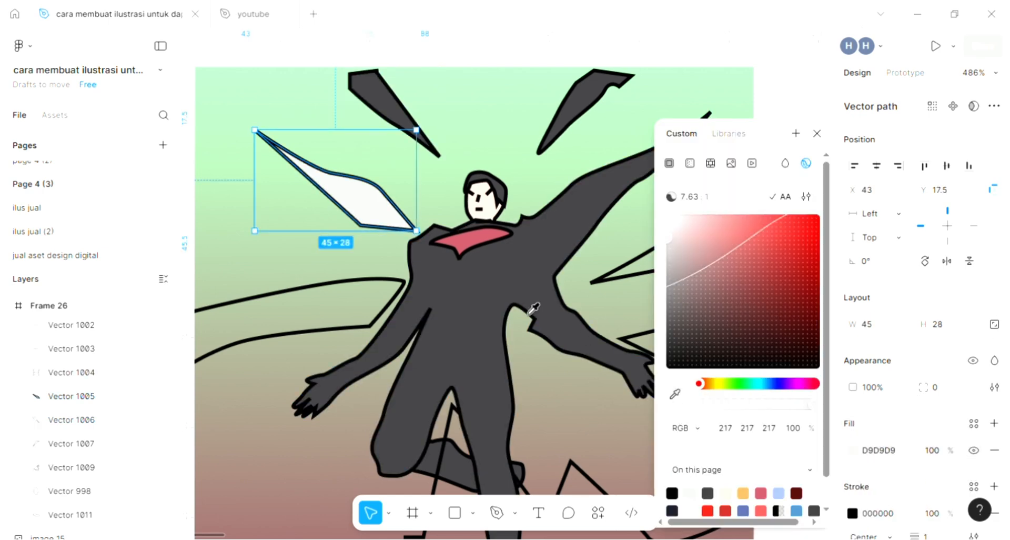
left_click(587, 347)
- Fill the long ribbon shape beside the character with the pink sampled from the palette swatch
scroll(473, 284, "down", 5)
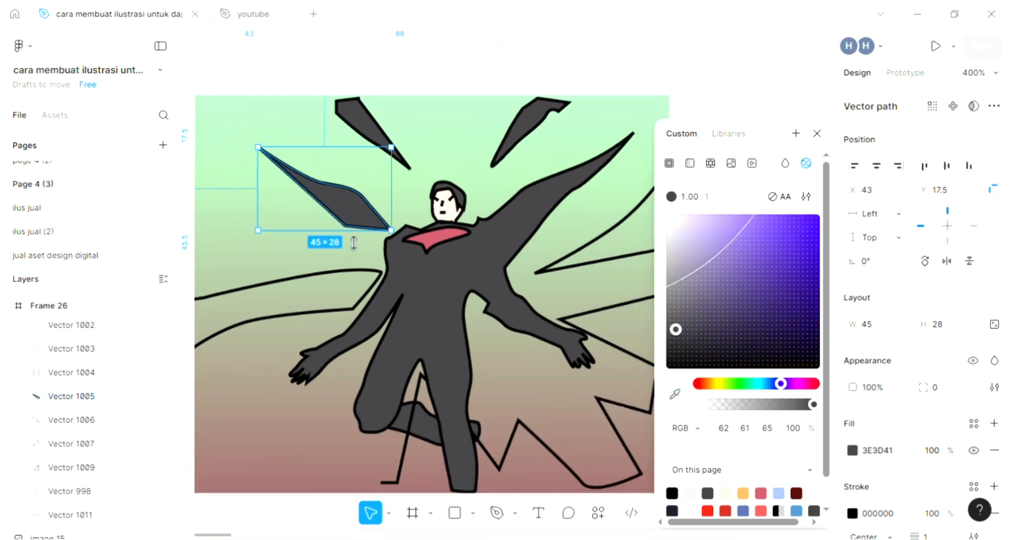
left_click(340, 288)
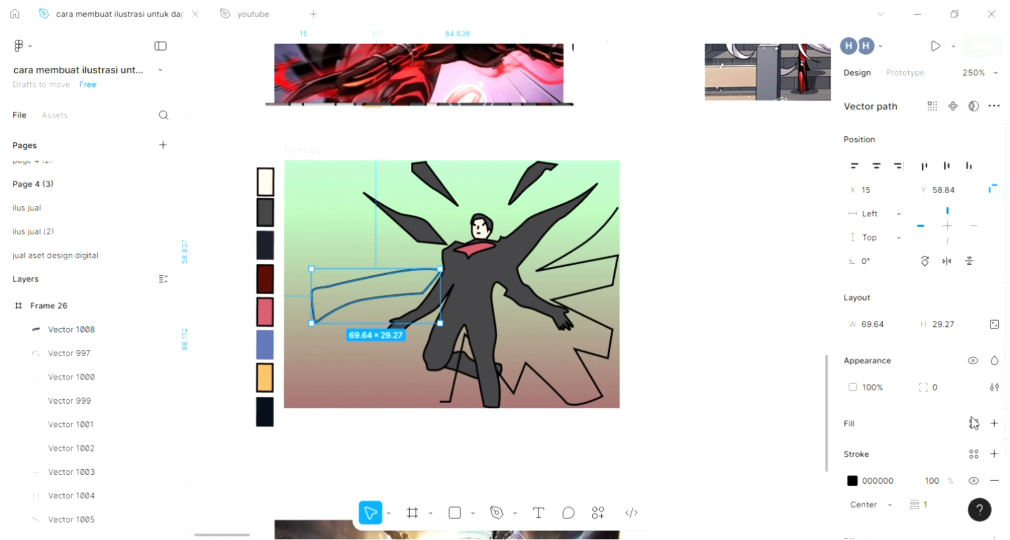
scroll(649, 348, "left", 3)
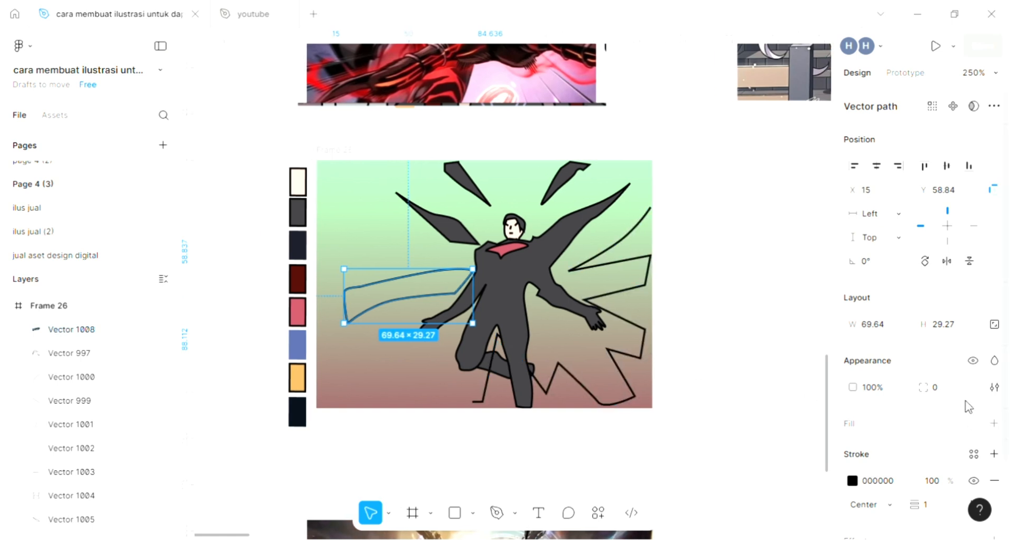
scroll(967, 406, "down", 2)
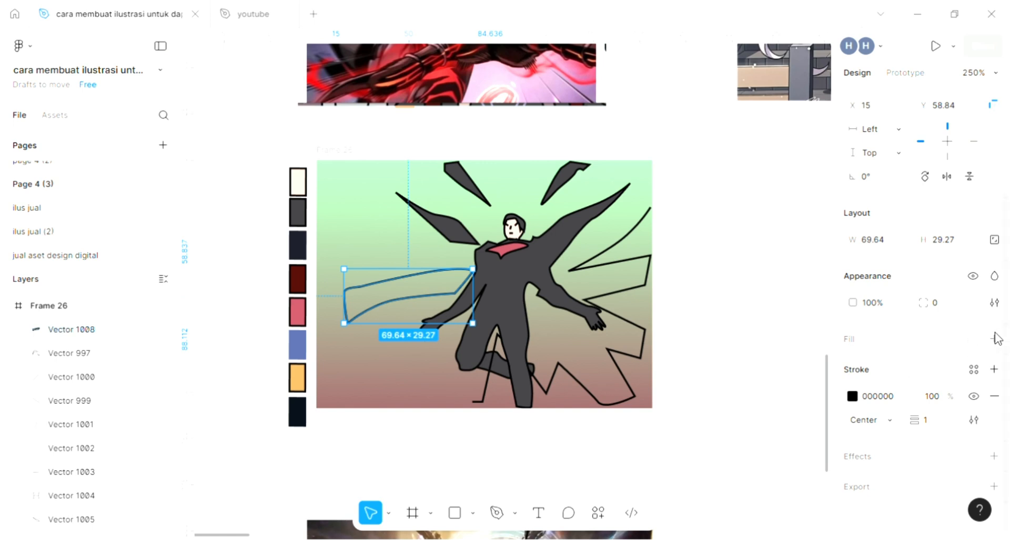
scroll(432, 310, "left", 1)
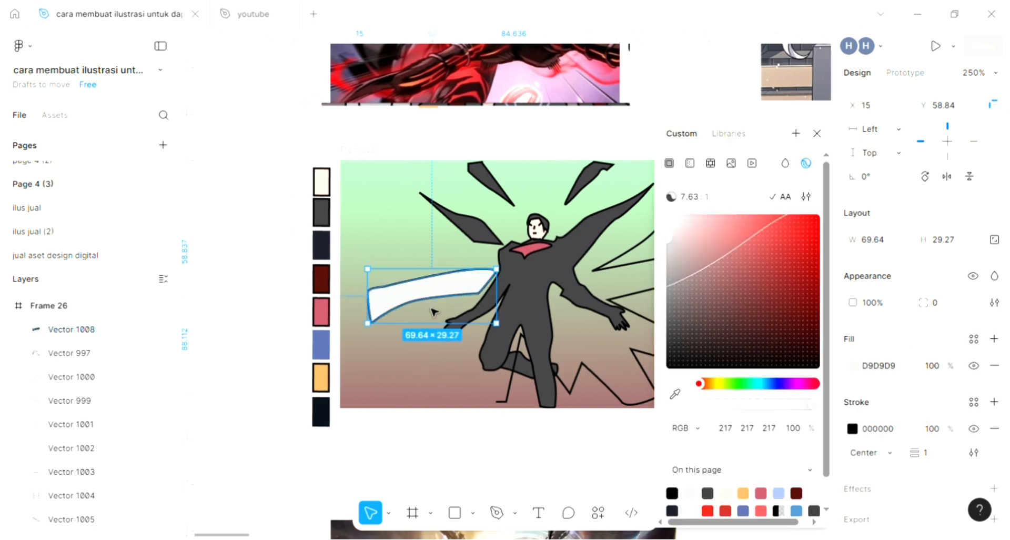
left_click(675, 396)
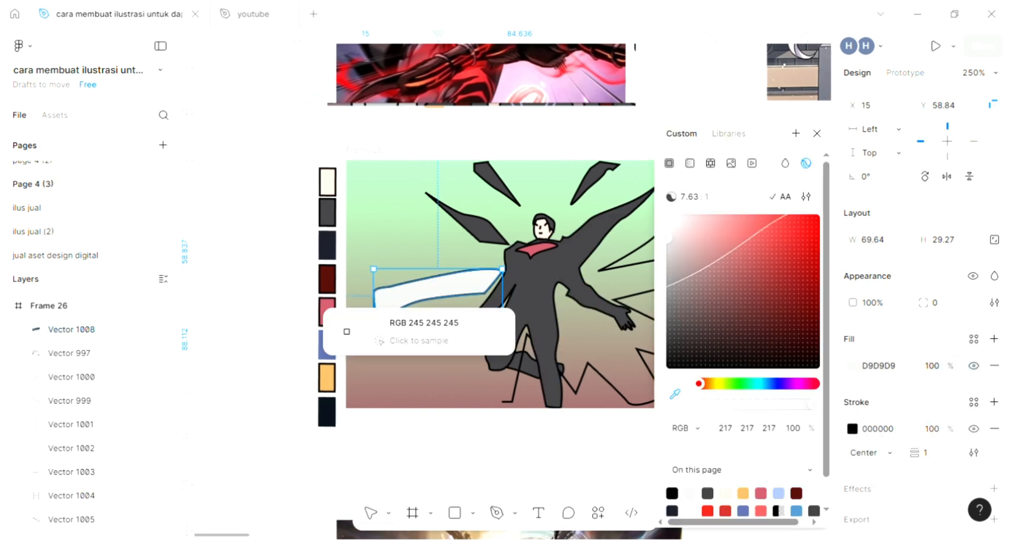
left_click(326, 311)
scroll(416, 287, "up", 3)
key("Escape")
key("Escape")
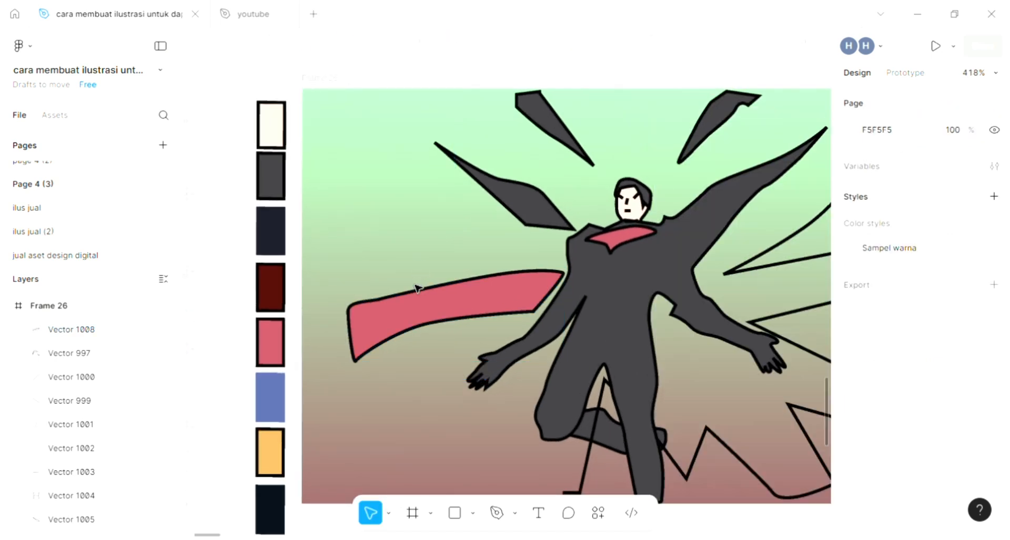
- Stretch the pink ribbon's outer end so that it reaches the left edge of the frame
double_click(350, 328)
left_click_drag(350, 328, 303, 337)
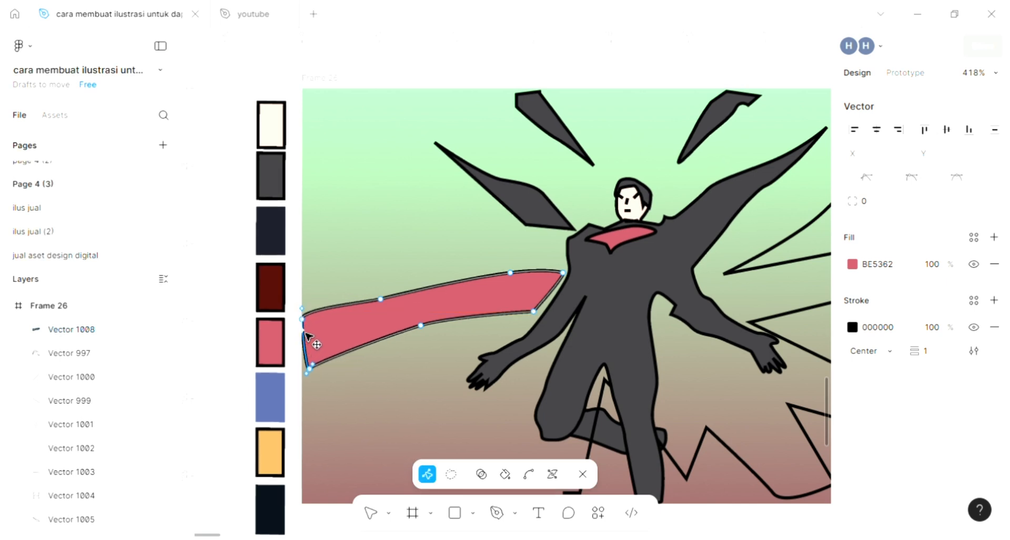
left_click(370, 254)
left_click(370, 254)
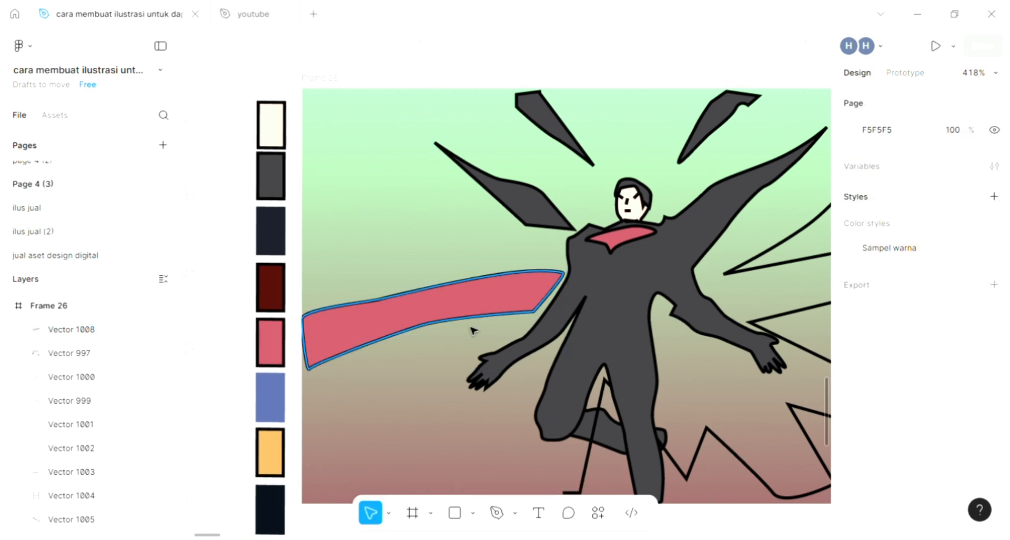
- Continue the open jagged cape outline with the Pen tool from its lower-left endpoint up to the character's hip
scroll(474, 331, "down", 1)
scroll(475, 331, "right", 3)
scroll(503, 369, "down", 1)
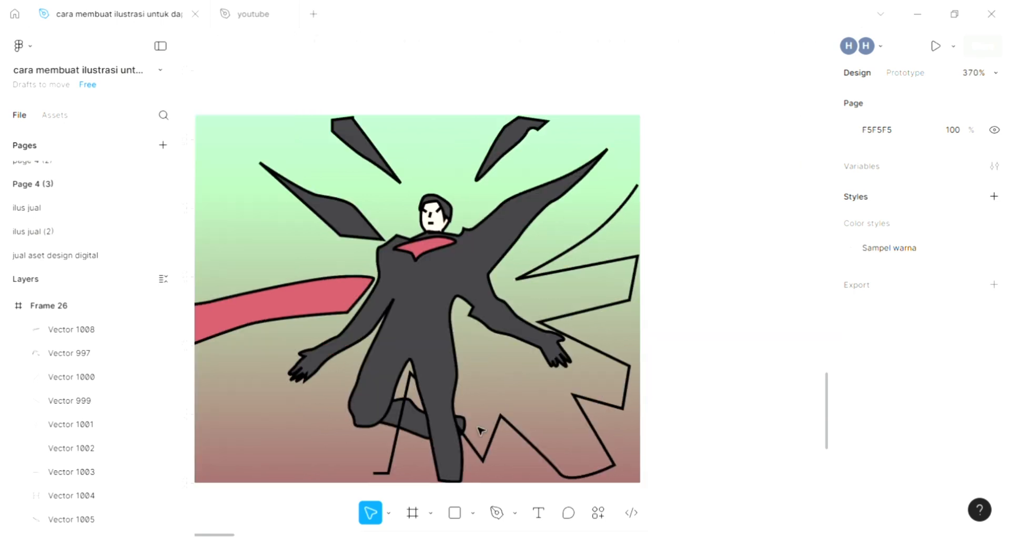
double_click(376, 489)
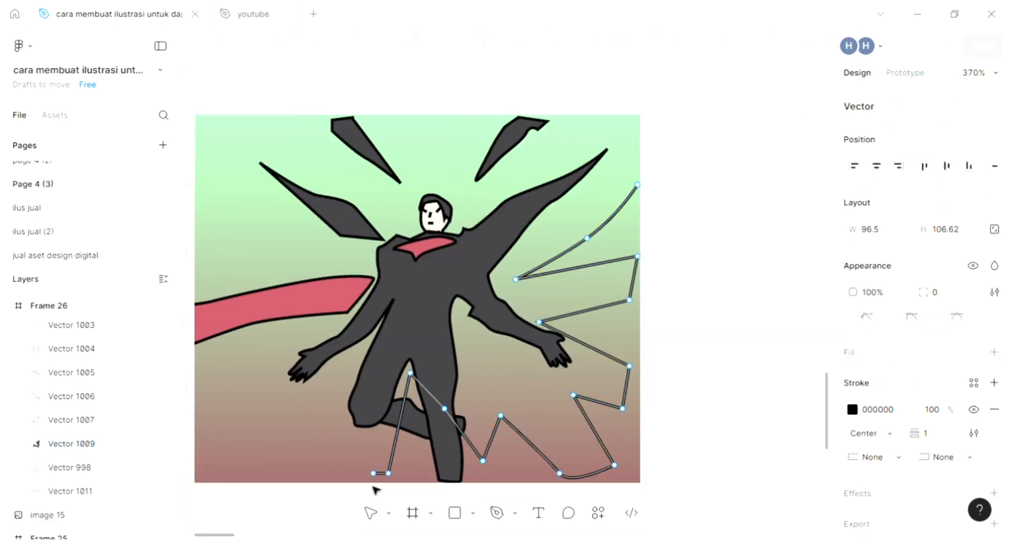
key("p")
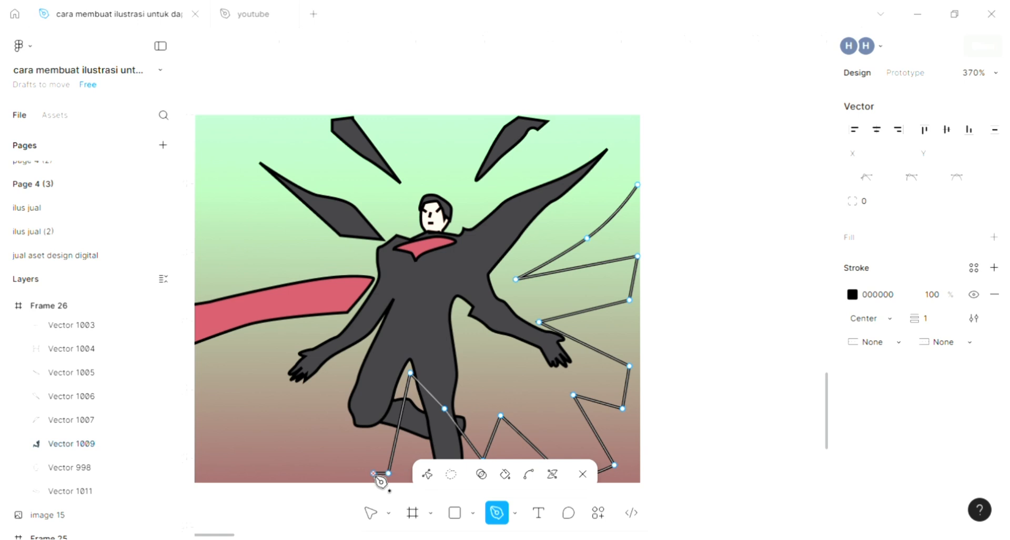
left_click(372, 472)
left_click(344, 465)
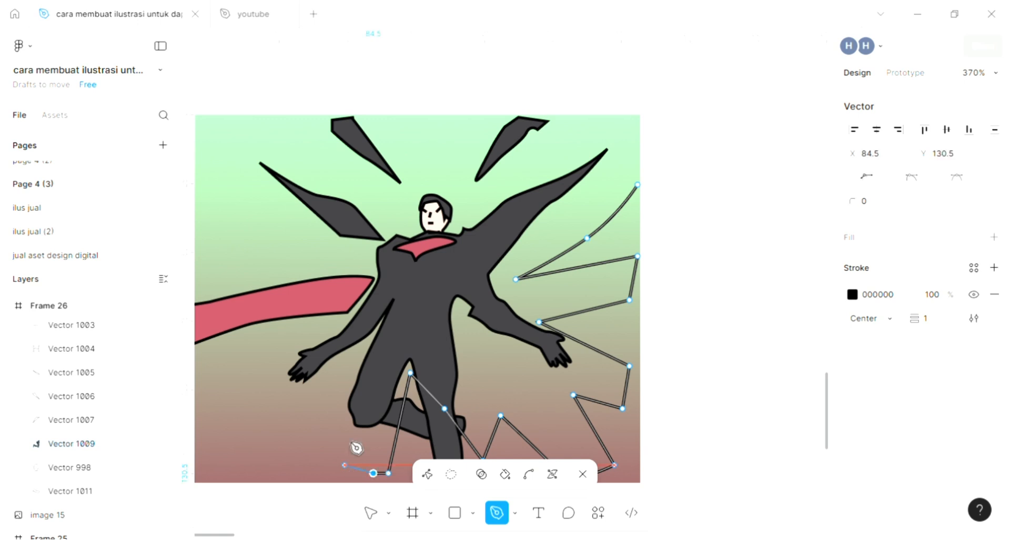
left_click(373, 345)
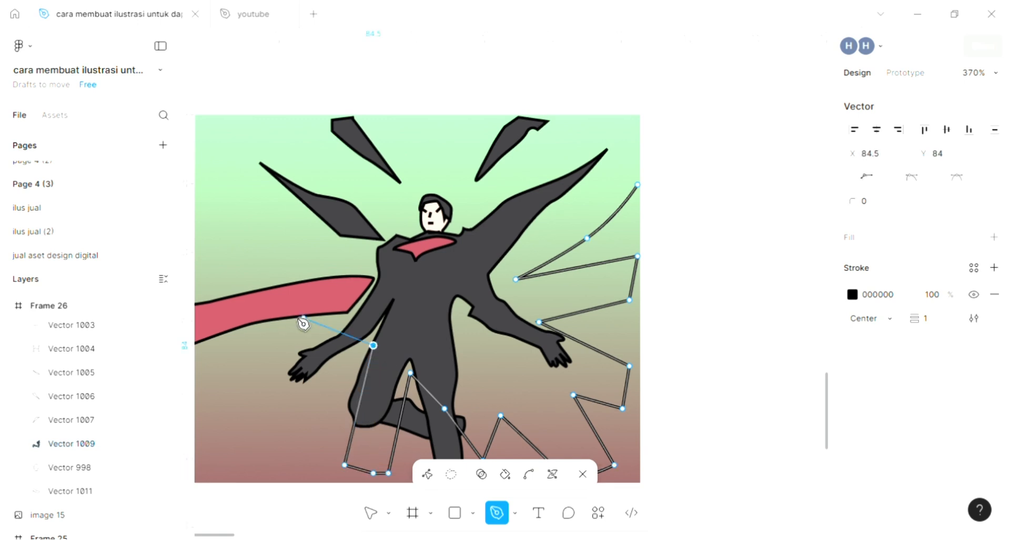
- Extend the cape outline with two pointed-out strips on the left side, returning to the chest with a curved point
scroll(316, 324, "left", 5)
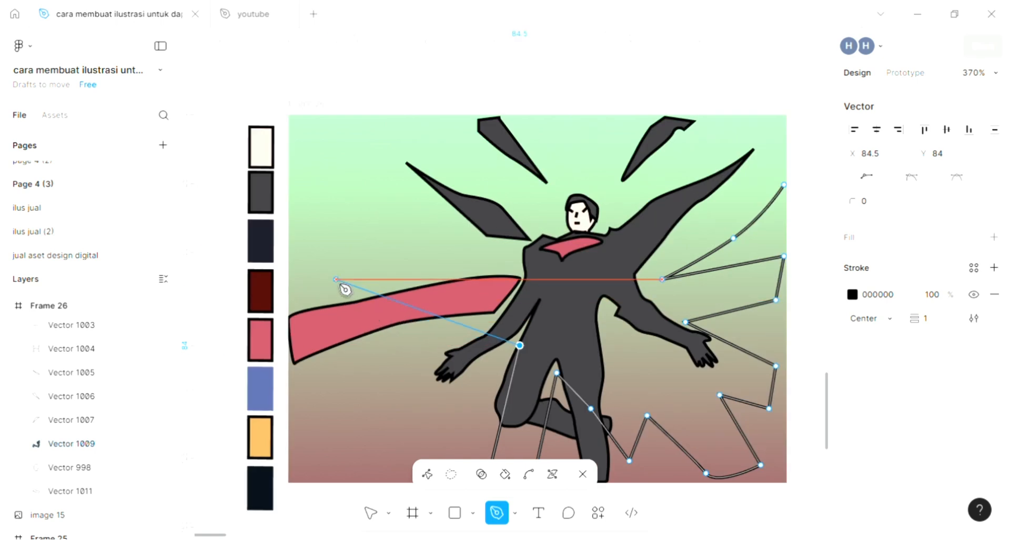
left_click(336, 279)
left_click(351, 243)
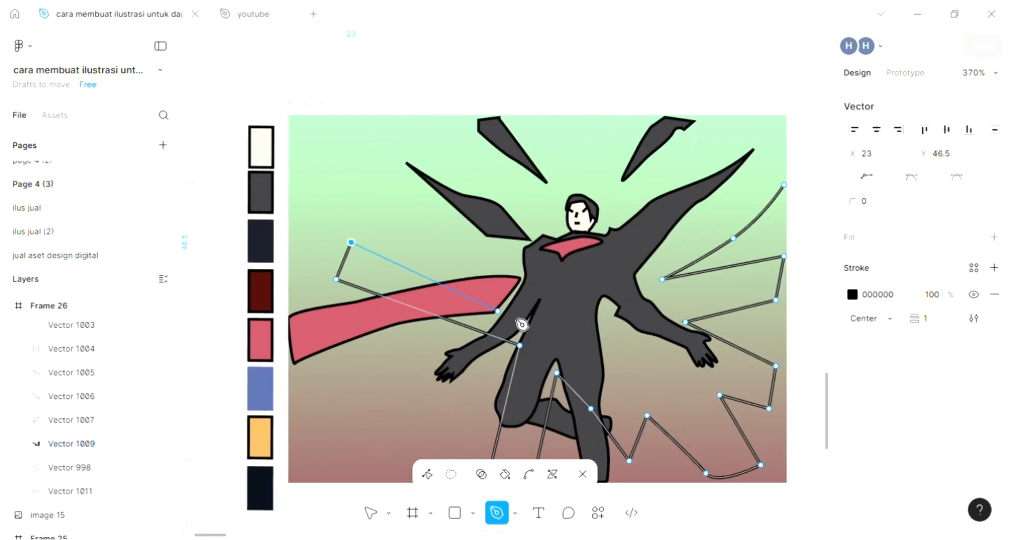
left_click(534, 308)
left_click(447, 166)
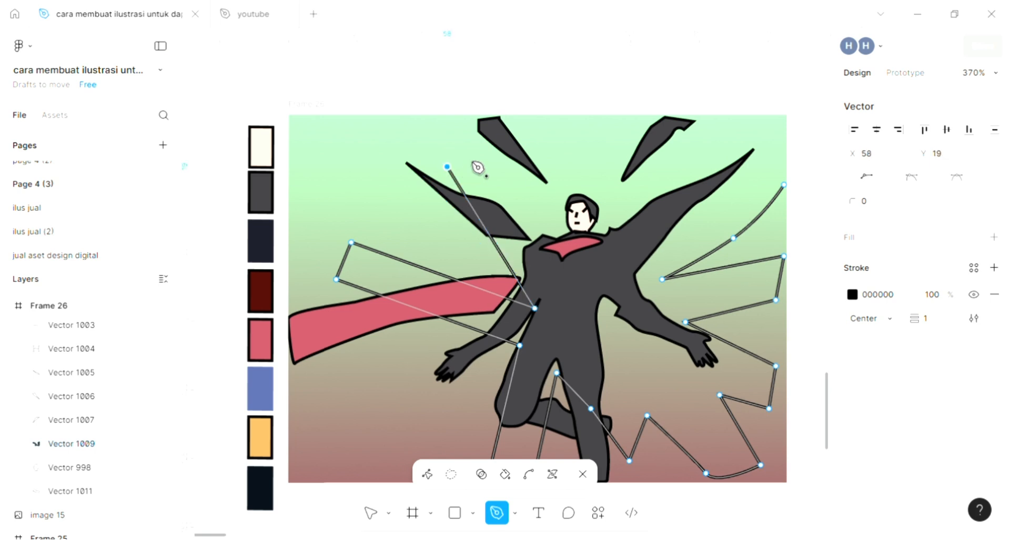
left_click(485, 154)
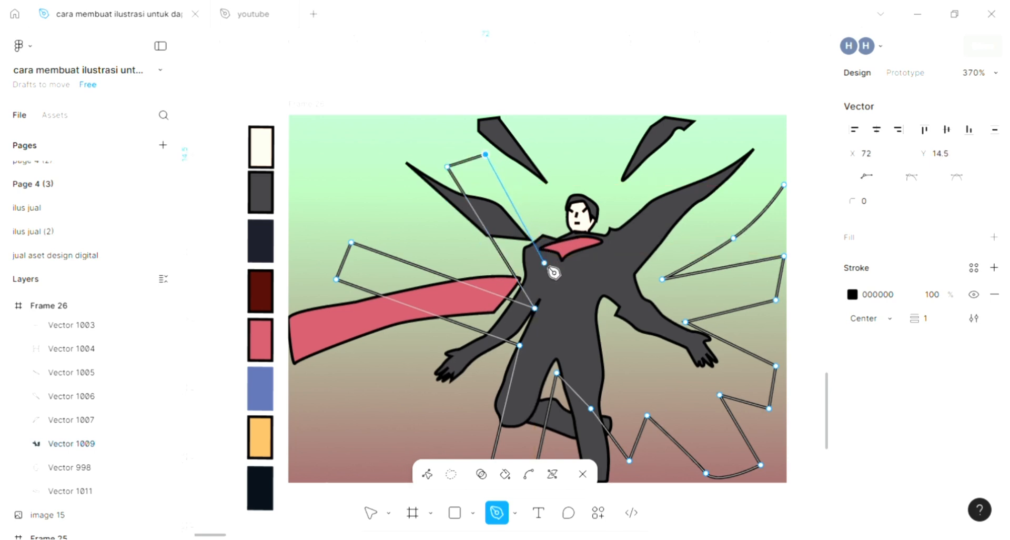
left_click_drag(550, 283, 579, 251)
- Add a cape strip behind the raised arm and close the outline at its upper-right endpoint
left_click(646, 170)
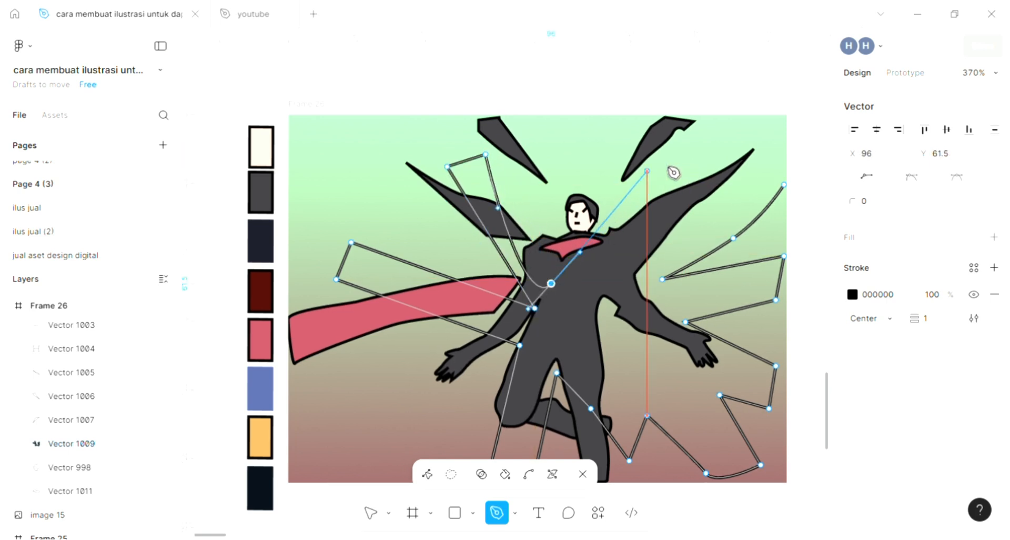
left_click(689, 167)
left_click_drag(651, 247, 649, 252)
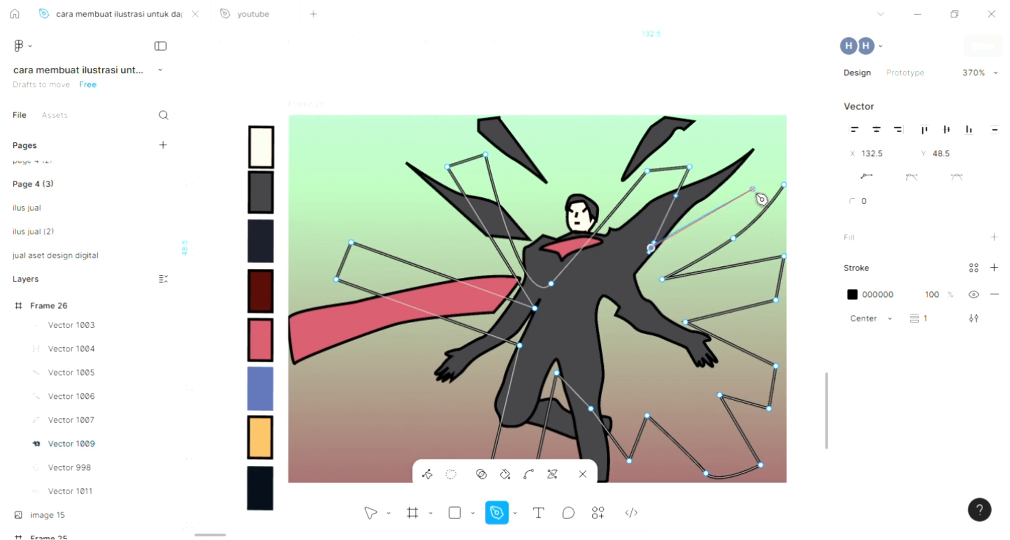
scroll(763, 197, "right", 1)
left_click(783, 185)
key("Escape")
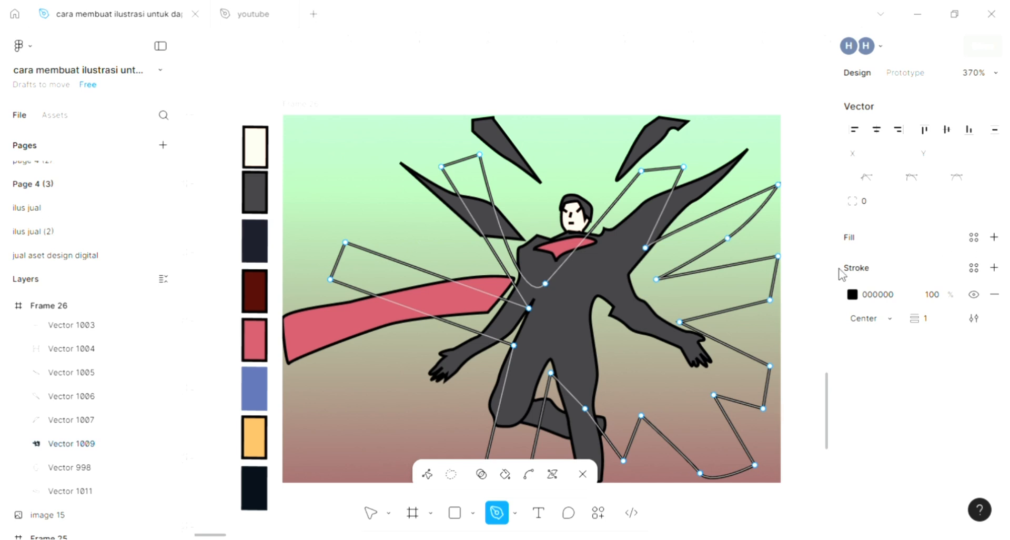
- Fill the closed cape shape with pink BE5362 sampled from the ribbon and leave vector editing
left_click(994, 236)
left_click(852, 264)
left_click(675, 393)
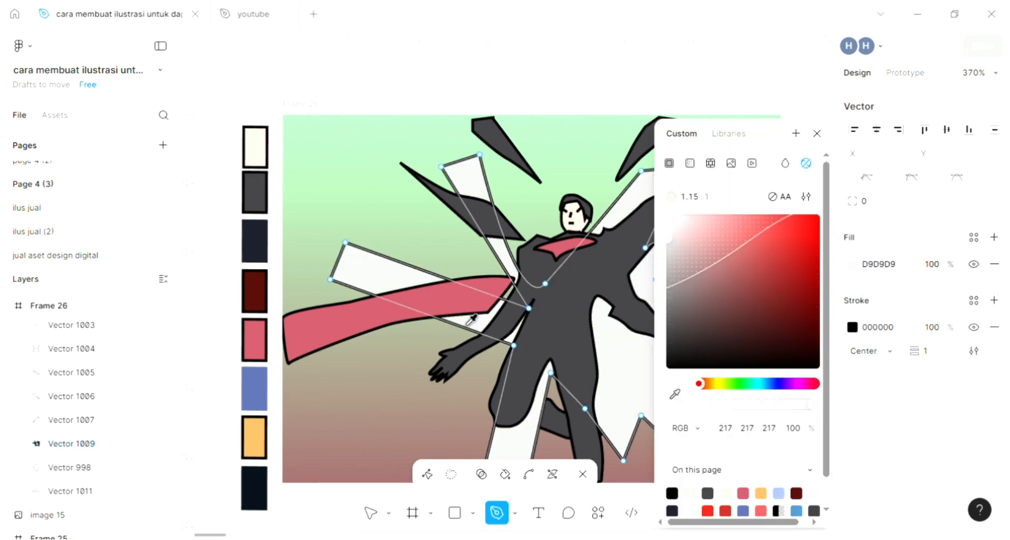
left_click(427, 305)
key("Escape")
key("Escape")
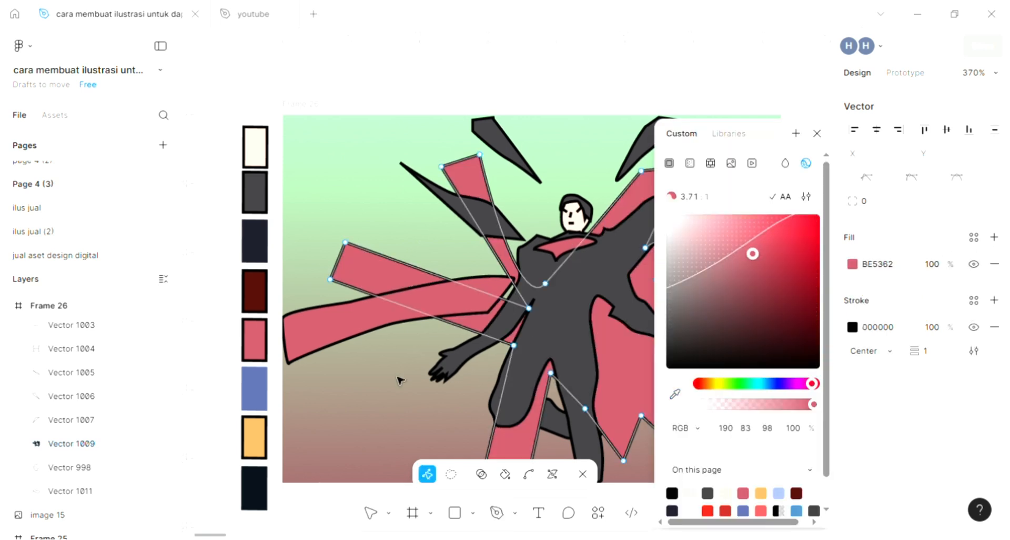
left_click(400, 379)
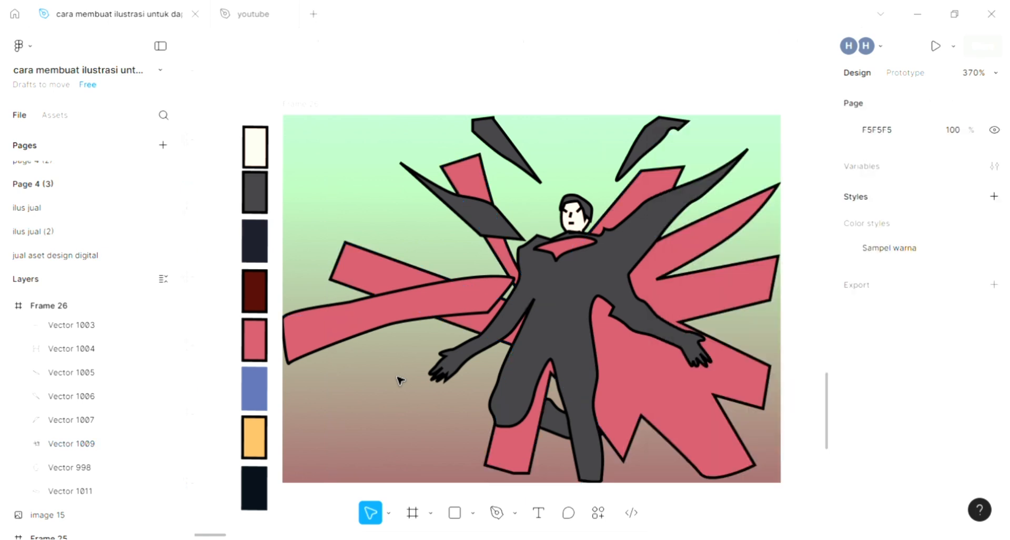
scroll(400, 380, "right", 2)
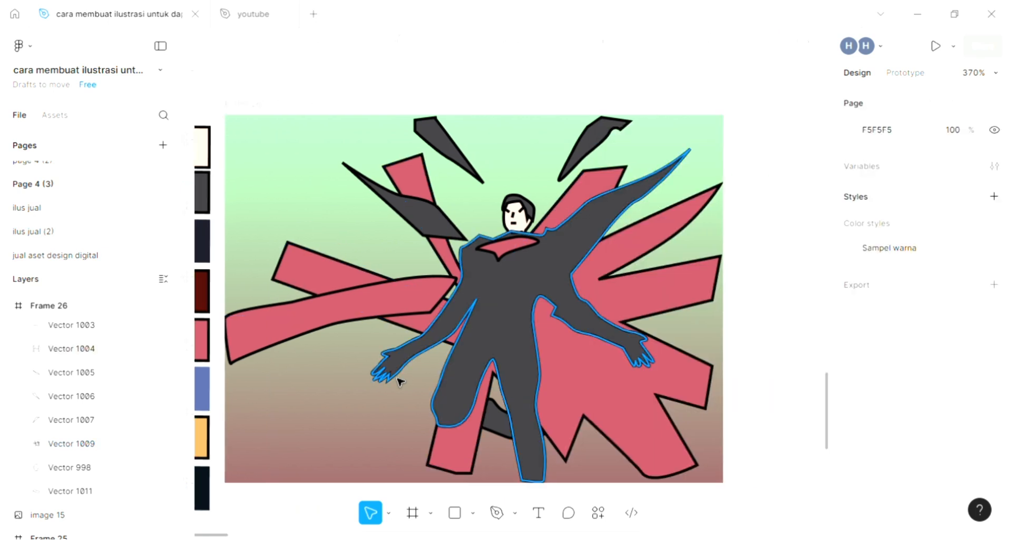
- Reshape the pink cape by moving the inner corners between its right-hand strips inward toward the body, then leave vector editing
double_click(602, 413)
left_click_drag(582, 415, 554, 338)
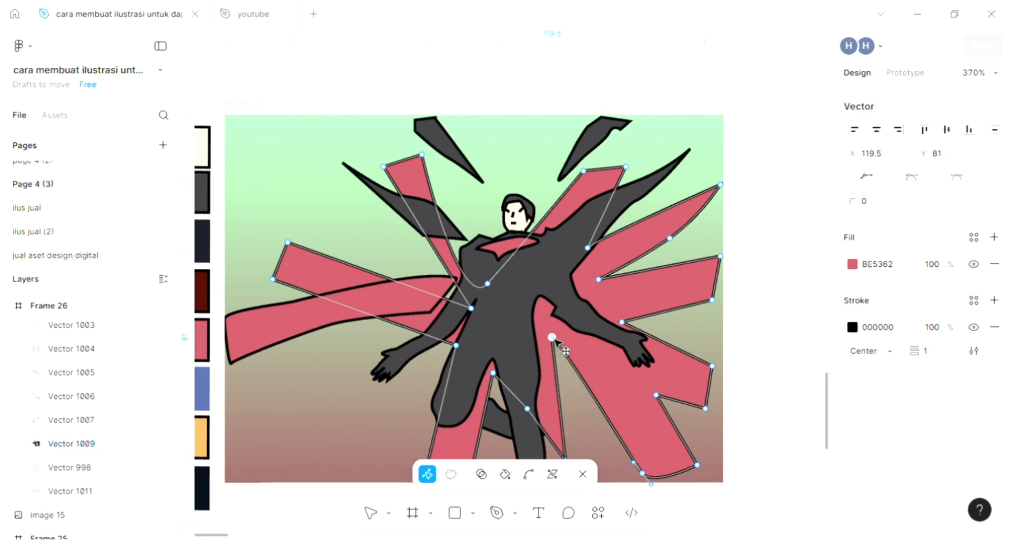
left_click_drag(656, 394, 541, 279)
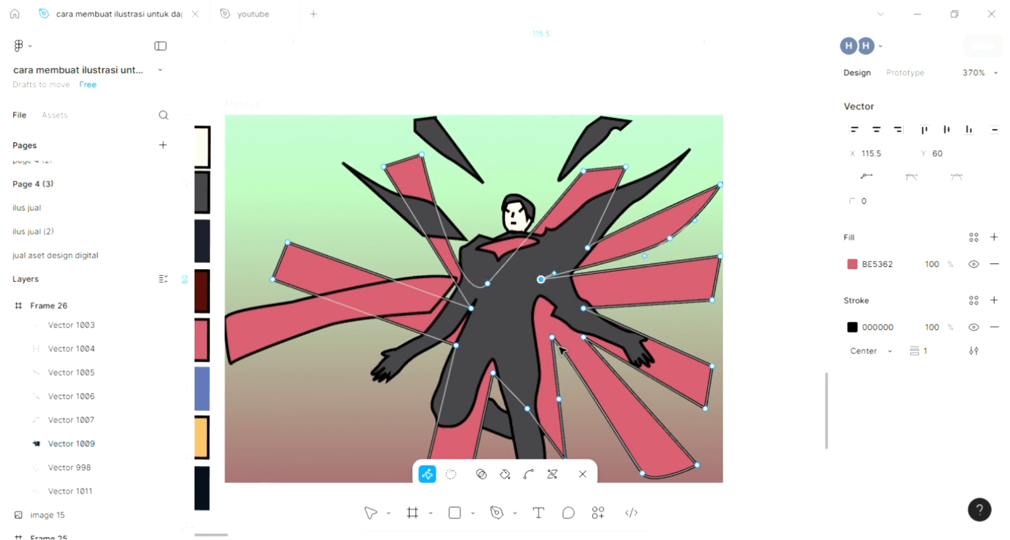
mouse_move(543, 337)
left_mouse_down()
mouse_move(526, 318)
mouse_move(547, 325)
left_mouse_up()
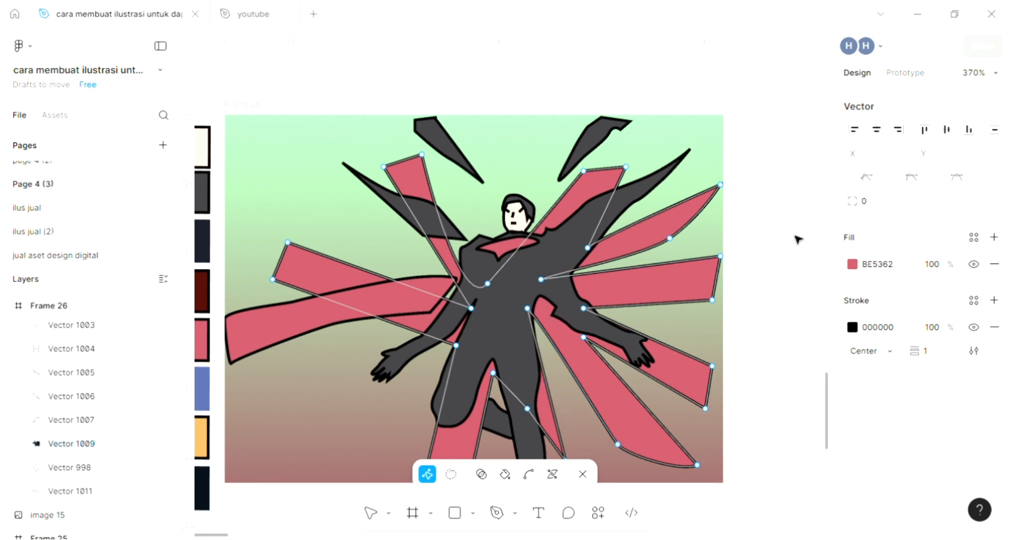
key("Escape")
key("Escape")
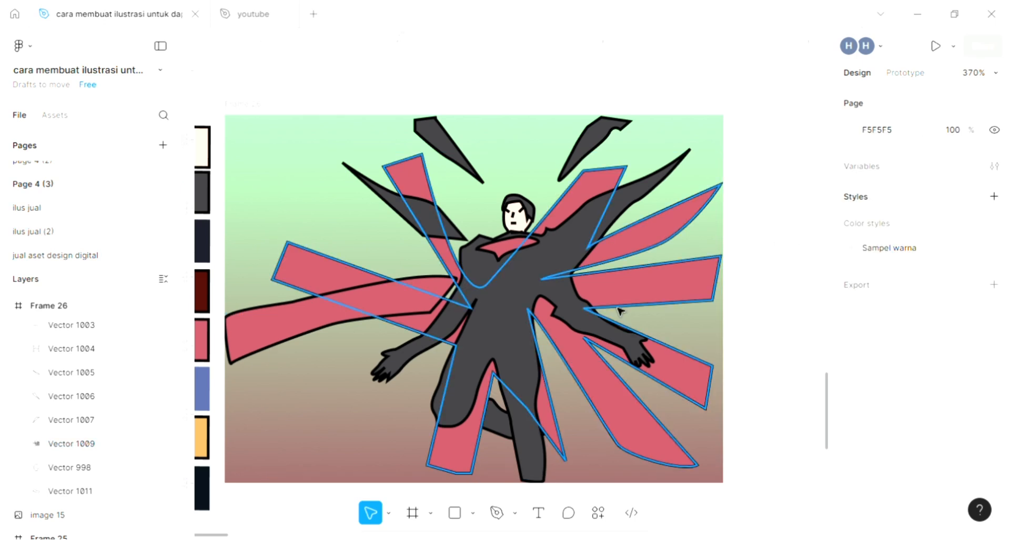
- Send the pink cape shape to the back of the frame so it sits behind the bent lower leg
scroll(619, 309, "down", 1)
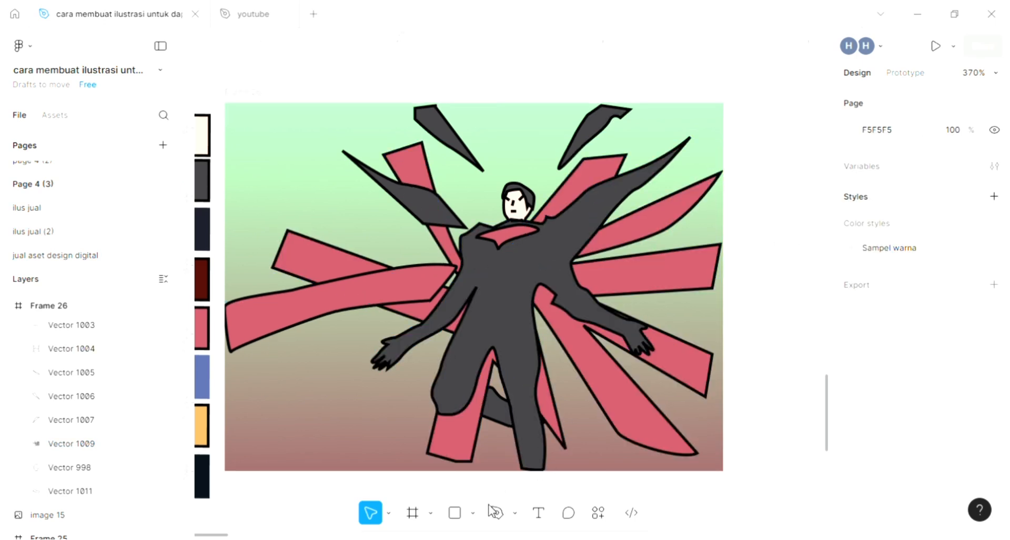
left_click(480, 426)
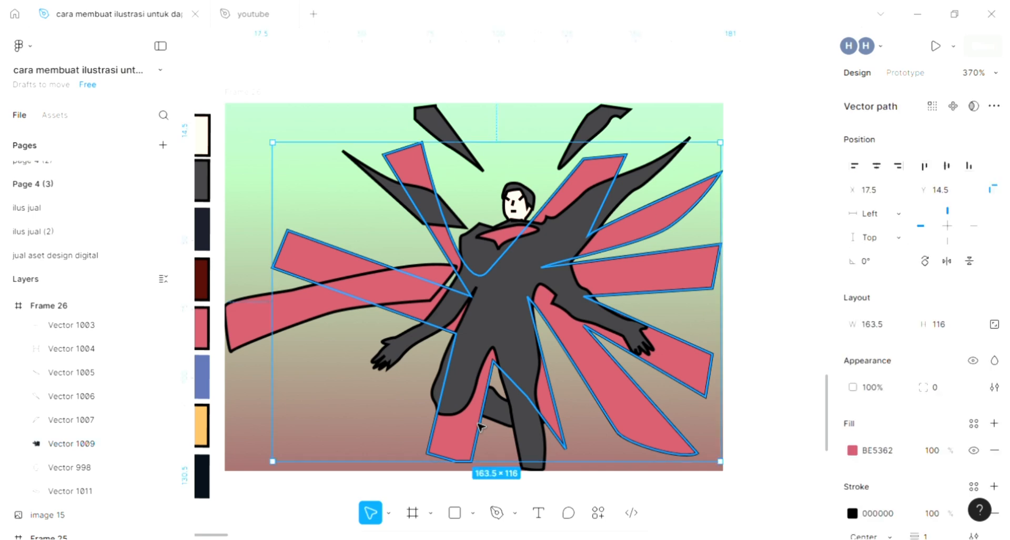
key("ctrl+shift+bracketleft")
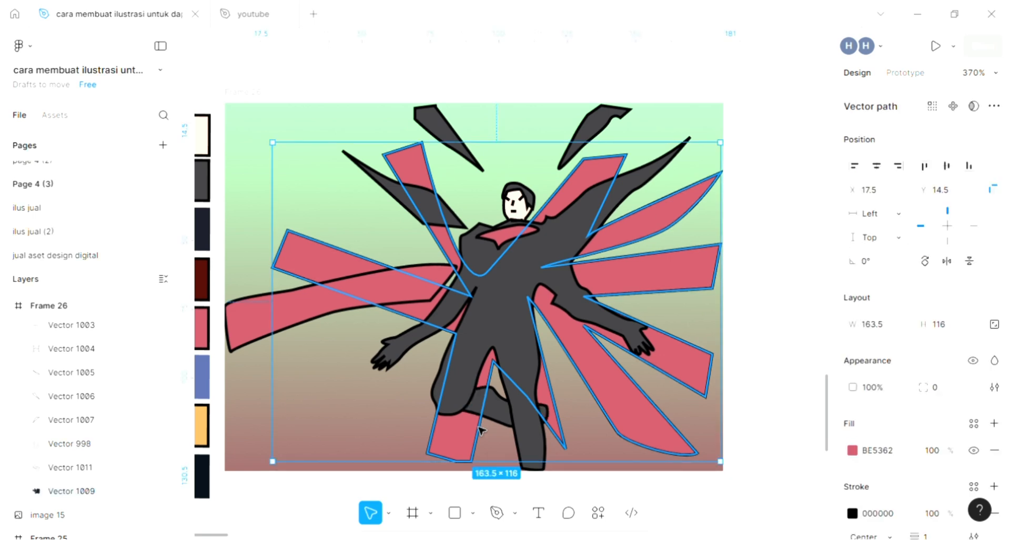
left_click(359, 413)
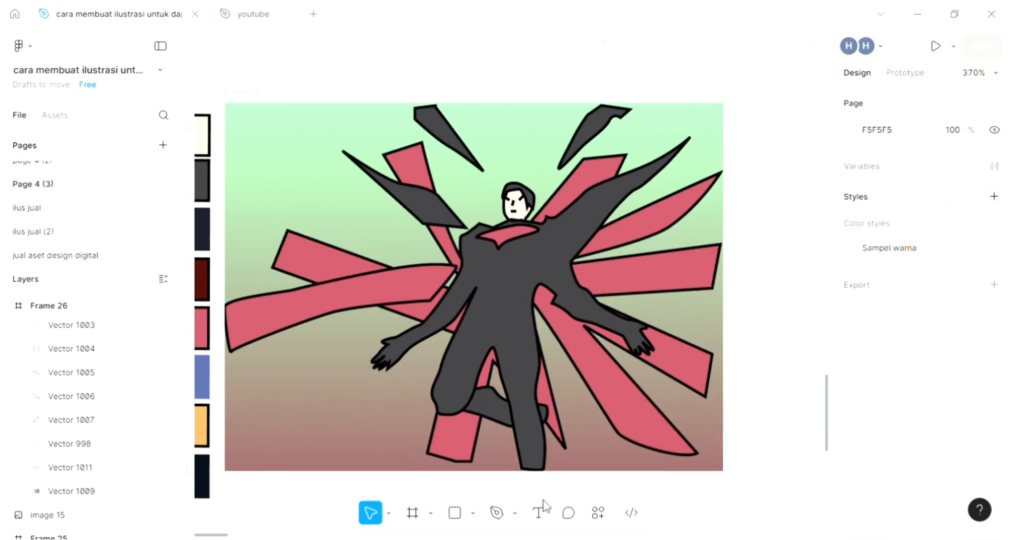
left_click(496, 512)
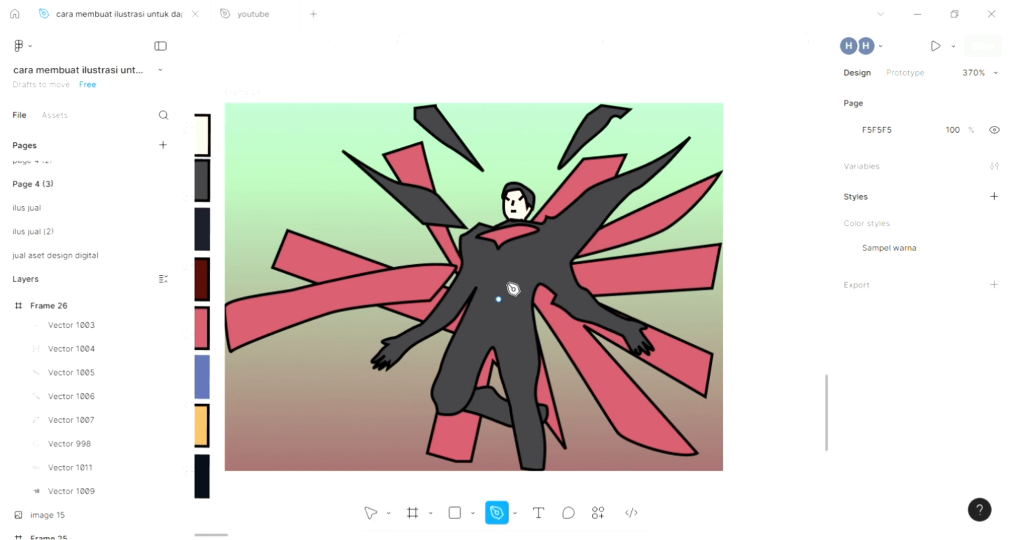
scroll(508, 284, "up", 3)
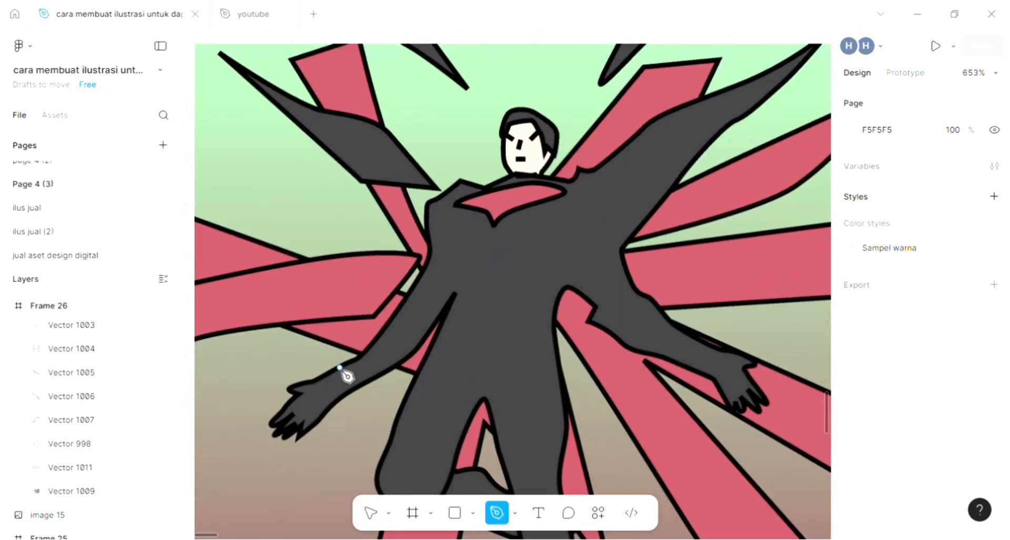
scroll(333, 392, "up", 3)
scroll(333, 394, "down", 3)
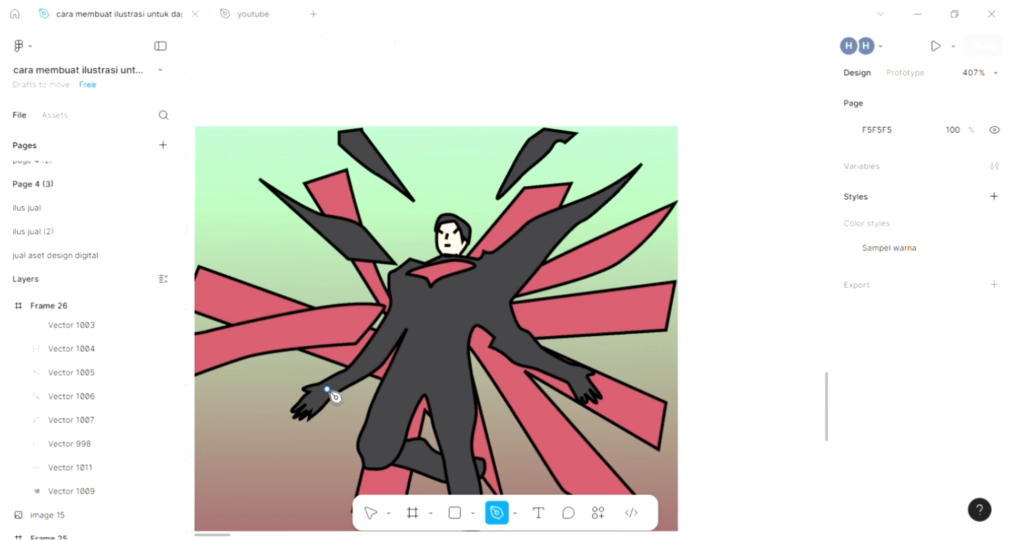
scroll(334, 395, "down", 3)
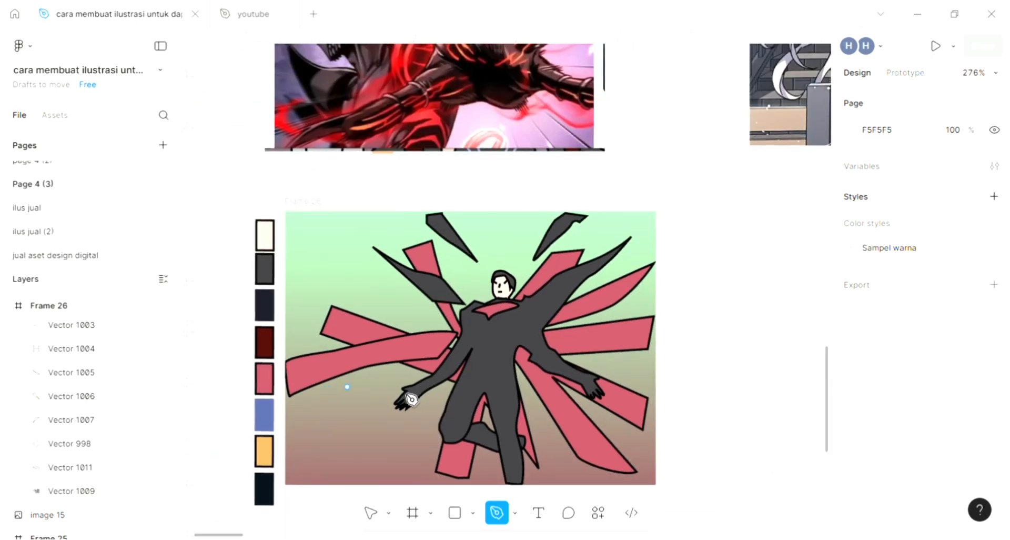
scroll(411, 399, "up", 1)
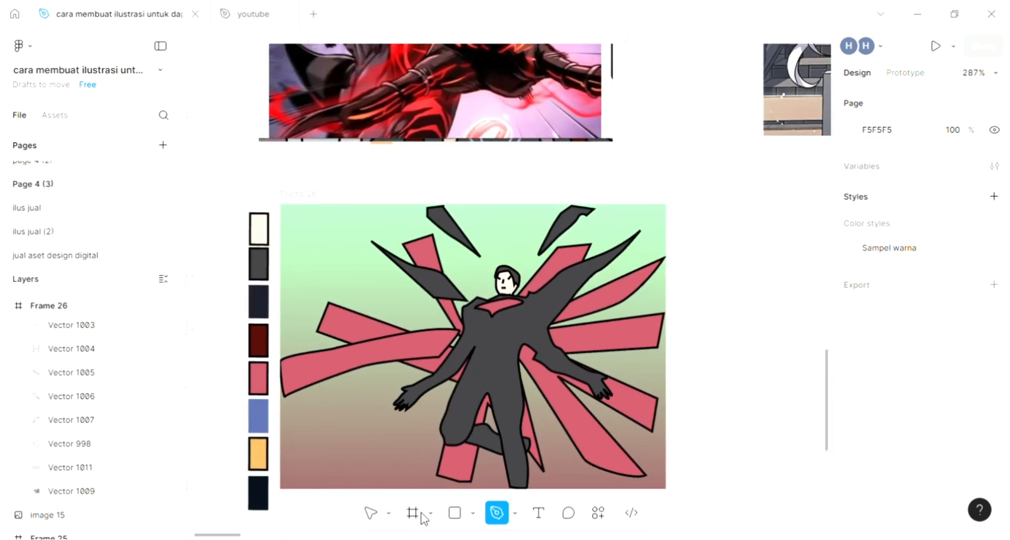
- Draw a 56 × 56 circle over the character's head and chest and fill it with blue 5869A2 sampled from the palette
left_click(474, 513)
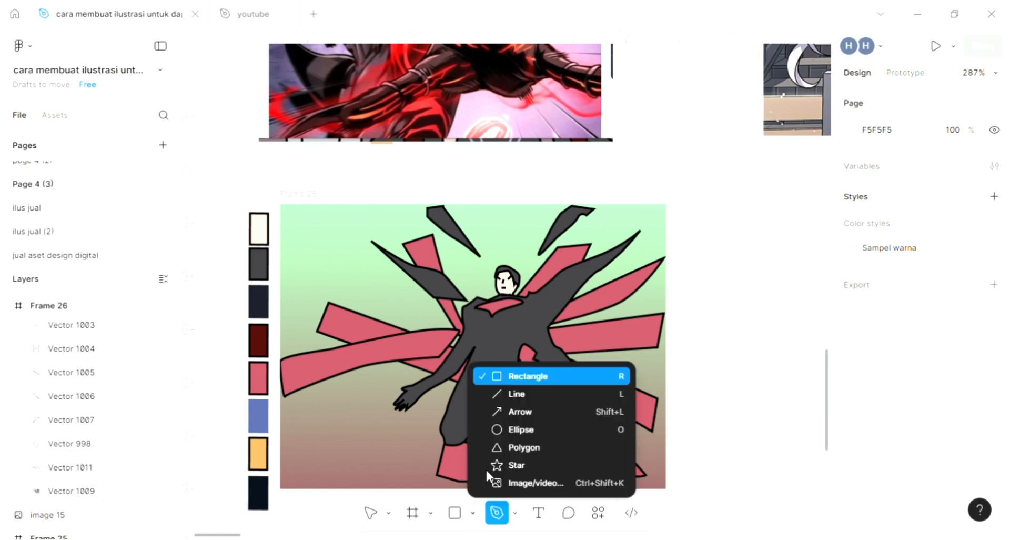
left_click(511, 429)
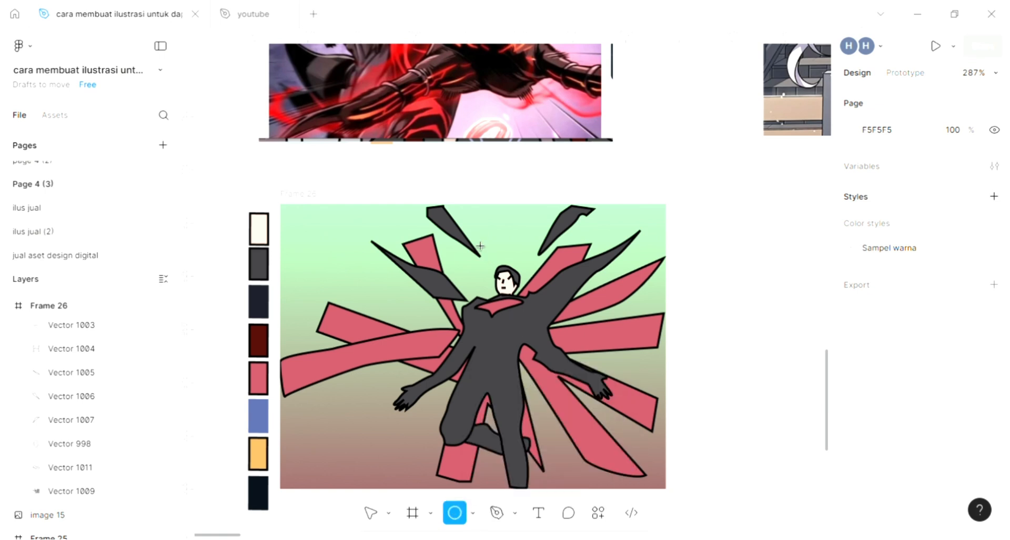
left_click_drag(455, 239, 585, 363)
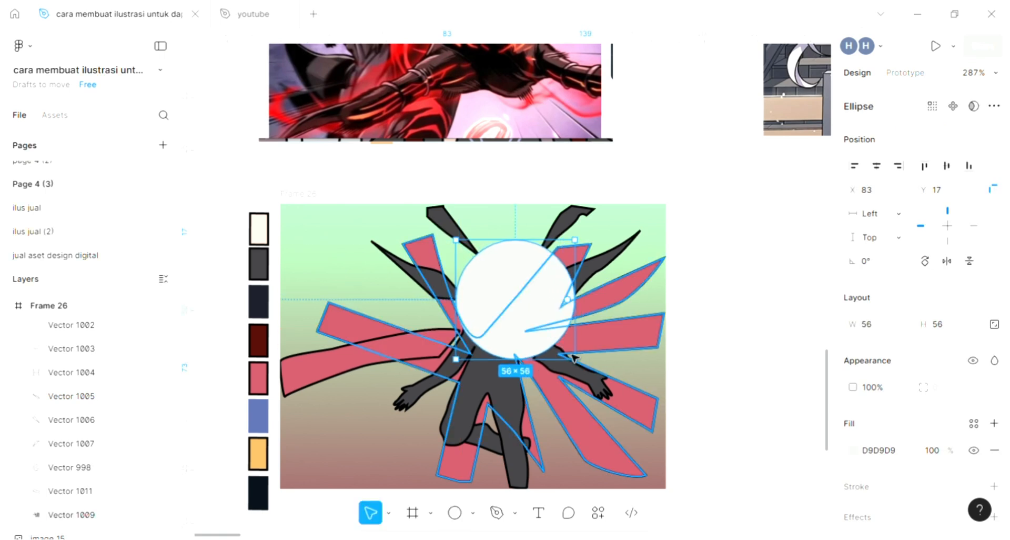
key("i")
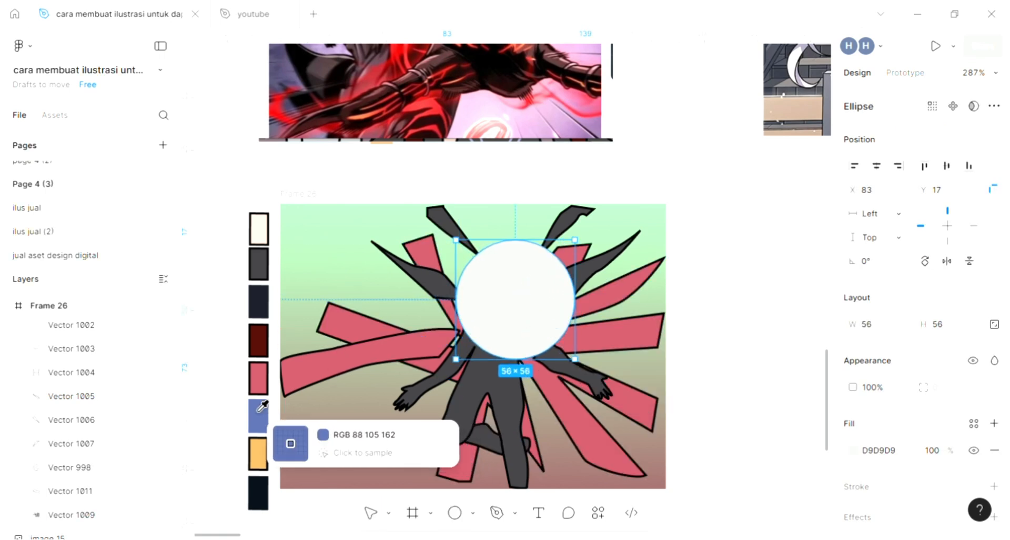
left_click(258, 410)
- Place the blue circle behind the character and cape, enlarged to 67 × 67 at X 79, Y 9
left_click_drag(545, 300, 537, 298)
key("ctrl+shift+bracketleft")
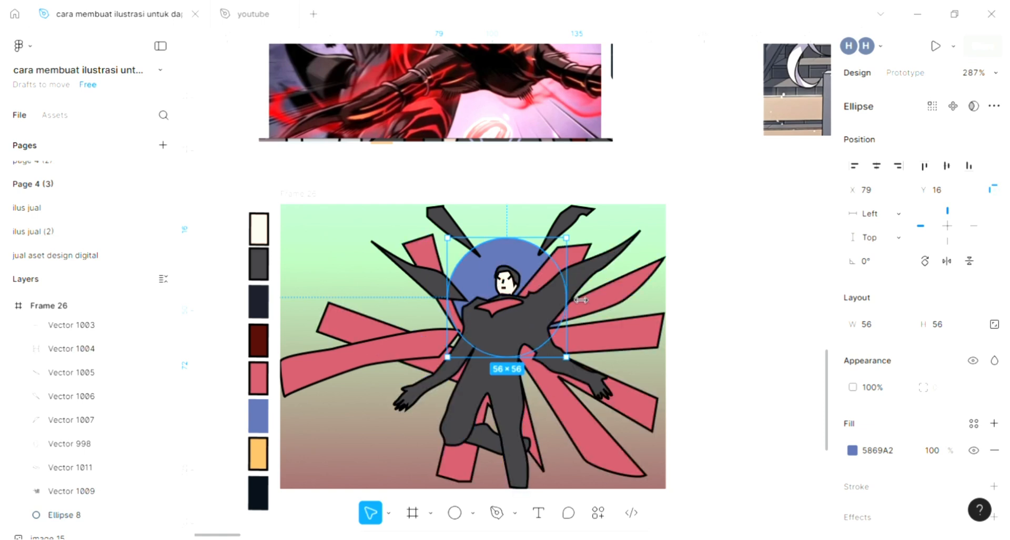
left_click_drag(576, 298, 596, 299)
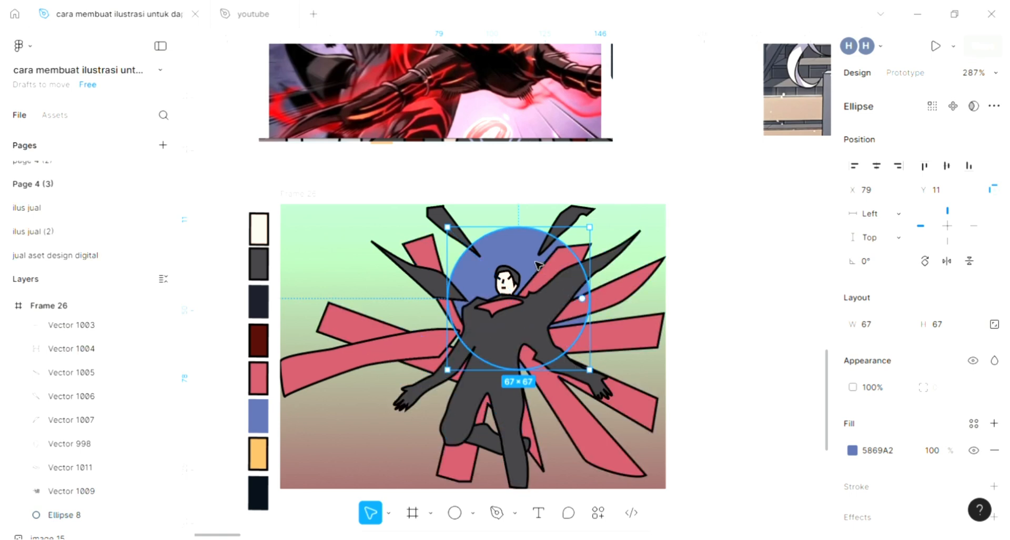
left_click_drag(534, 260, 534, 257)
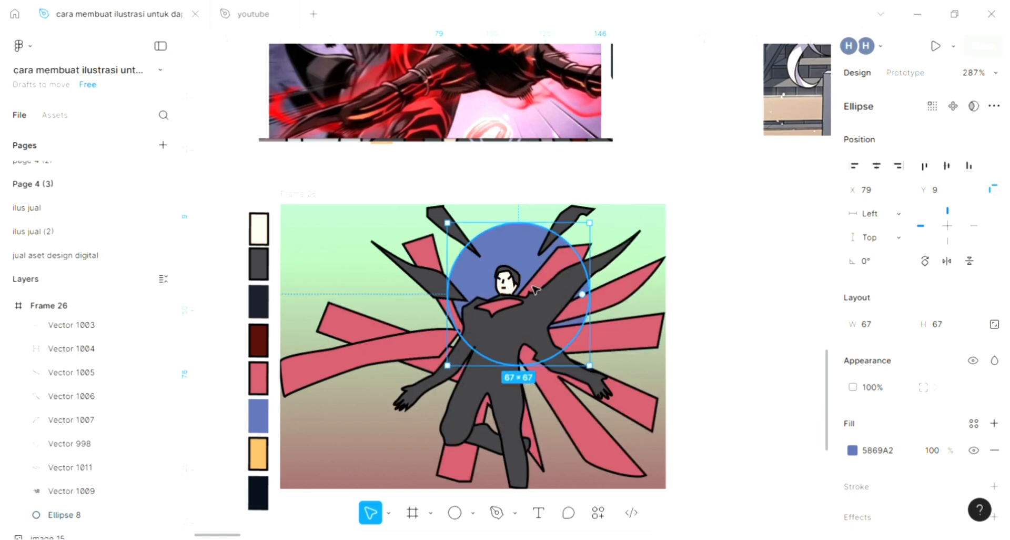
key("Escape")
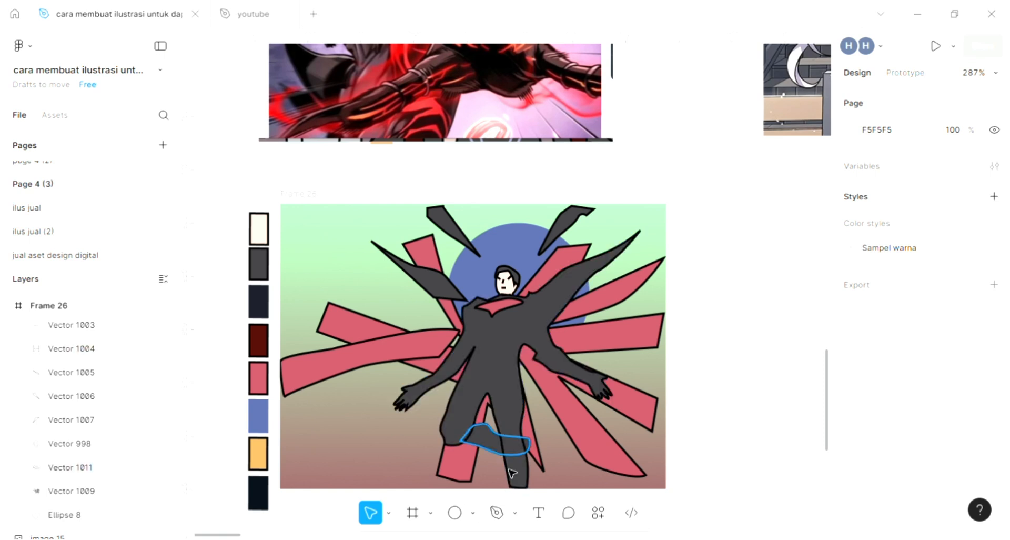
- Draw a zigzag accent line along the left-hand forearm with the Pen tool and colour its stroke blue 5869A2 sampled from the circle
key("p")
scroll(417, 400, "up", 5)
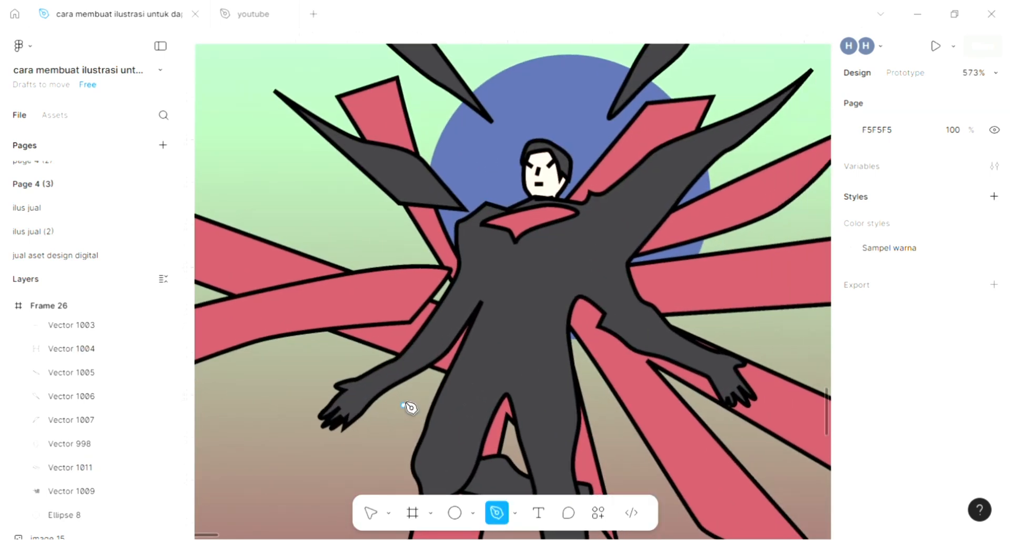
left_click(352, 396)
left_click(370, 387)
left_click(384, 381)
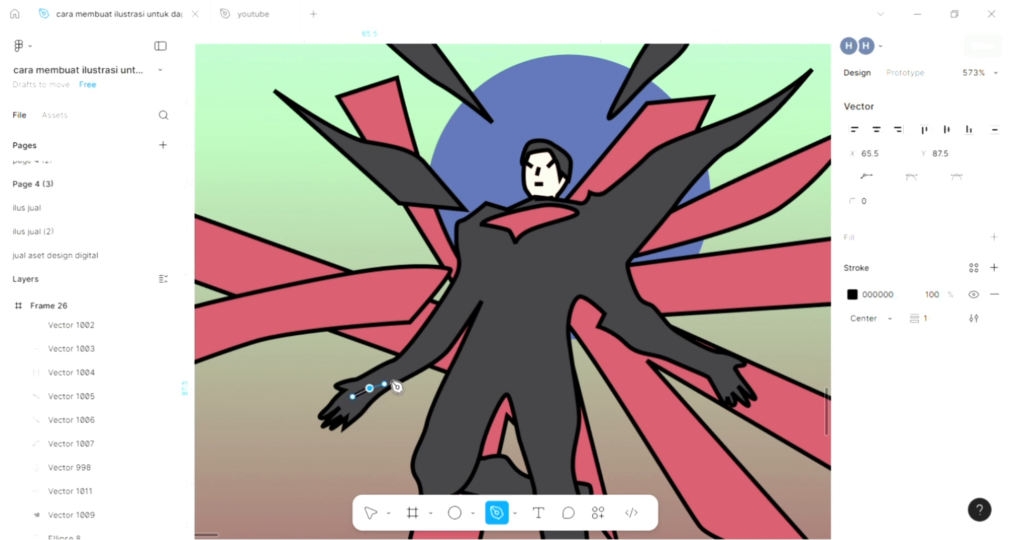
left_click(397, 364)
left_click(413, 358)
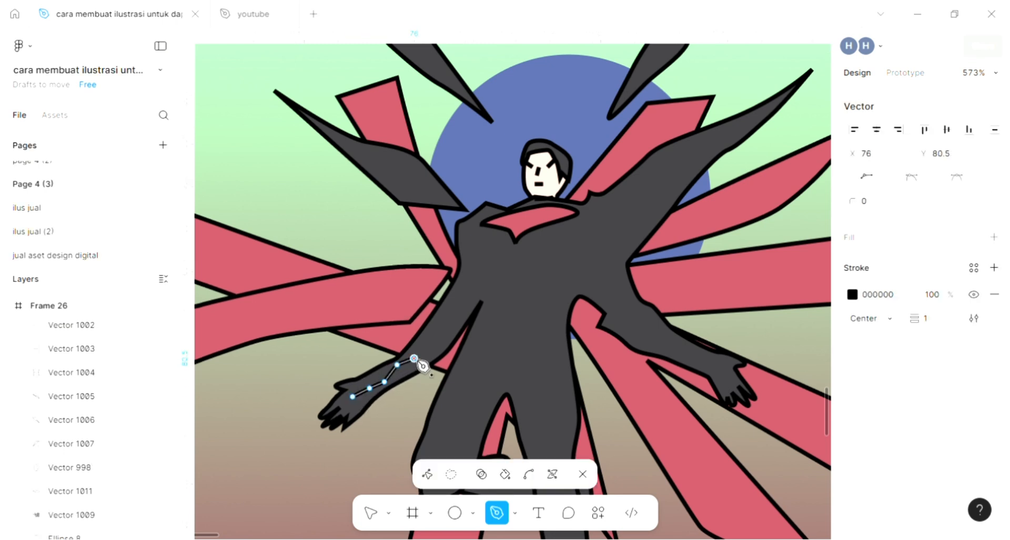
key("Escape")
left_click(487, 186)
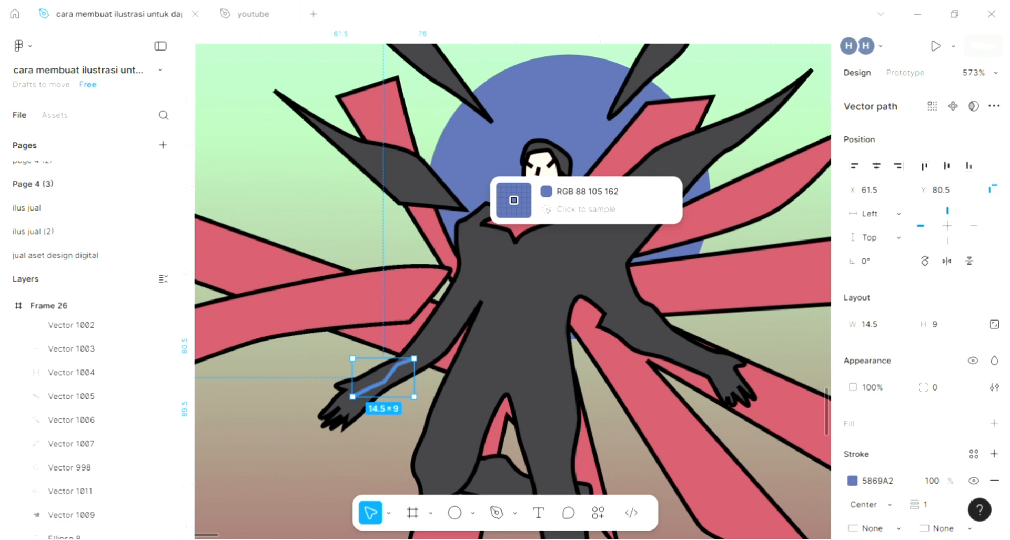
key("Escape")
- Draw a bent blue accent line about 10.5 × 19 from the left-hand upper arm up to the chest with the Pen tool
left_click(496, 512)
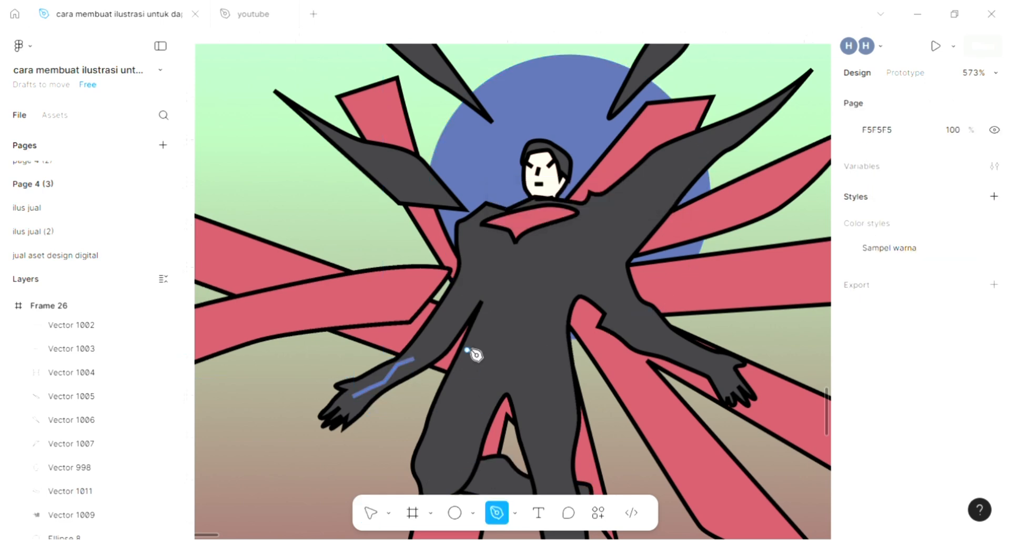
left_click(445, 320)
left_click(453, 305)
left_click_drag(477, 279, 477, 272)
left_click(477, 247)
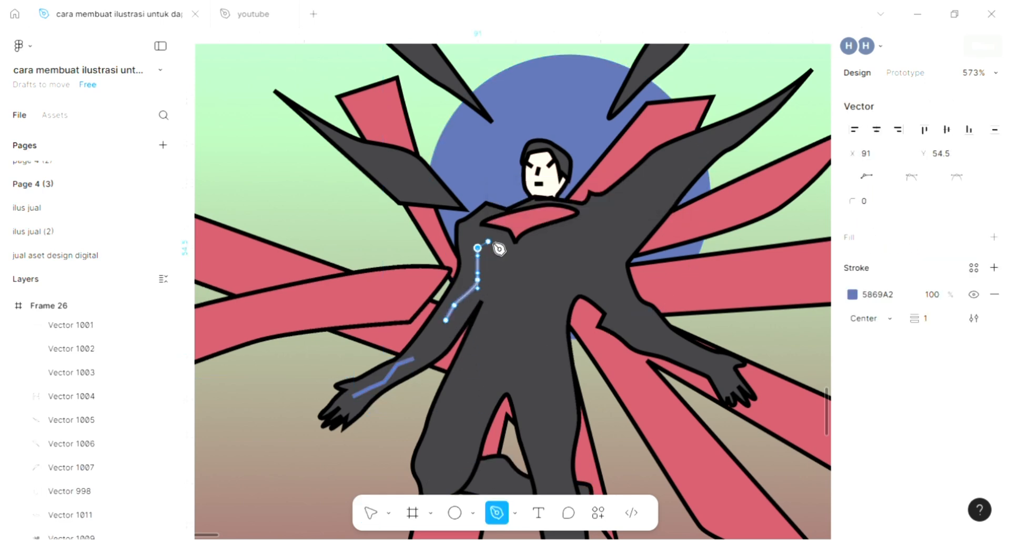
left_click(490, 240)
key("Escape")
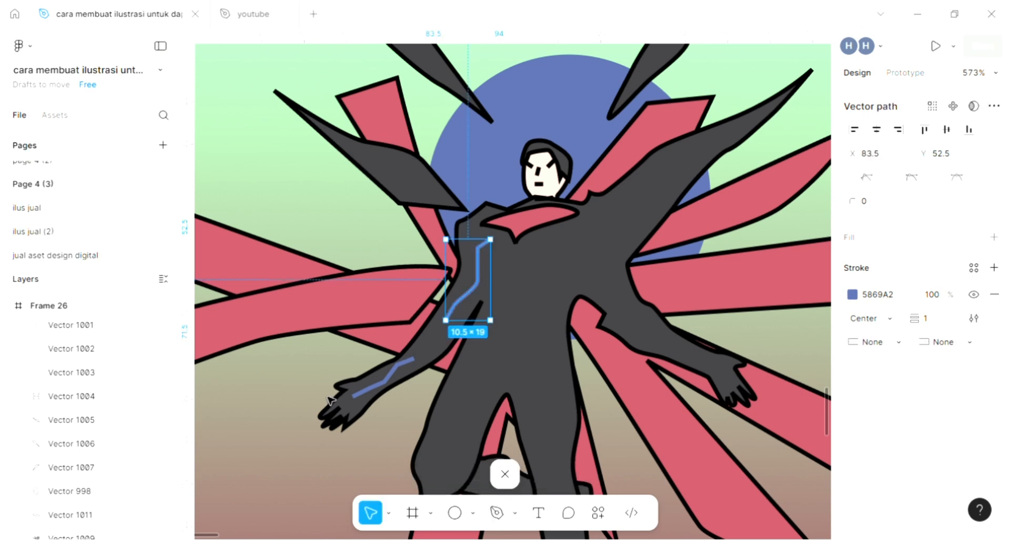
key("Escape")
- Draw a curved blue accent line from the bent leg's knee up along the outer thigh with the Pen tool
key("p")
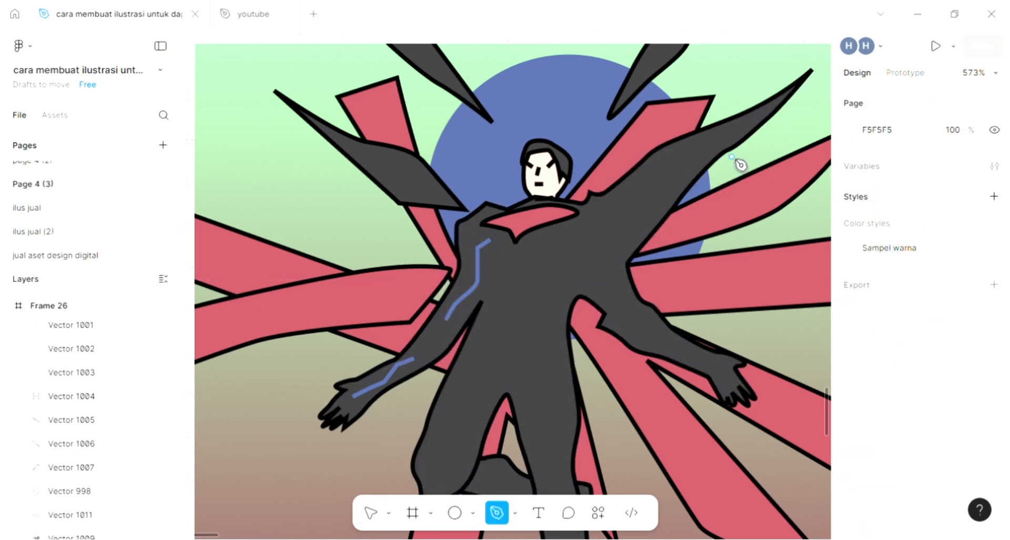
scroll(736, 162, "right", 2)
scroll(543, 298, "down", 2)
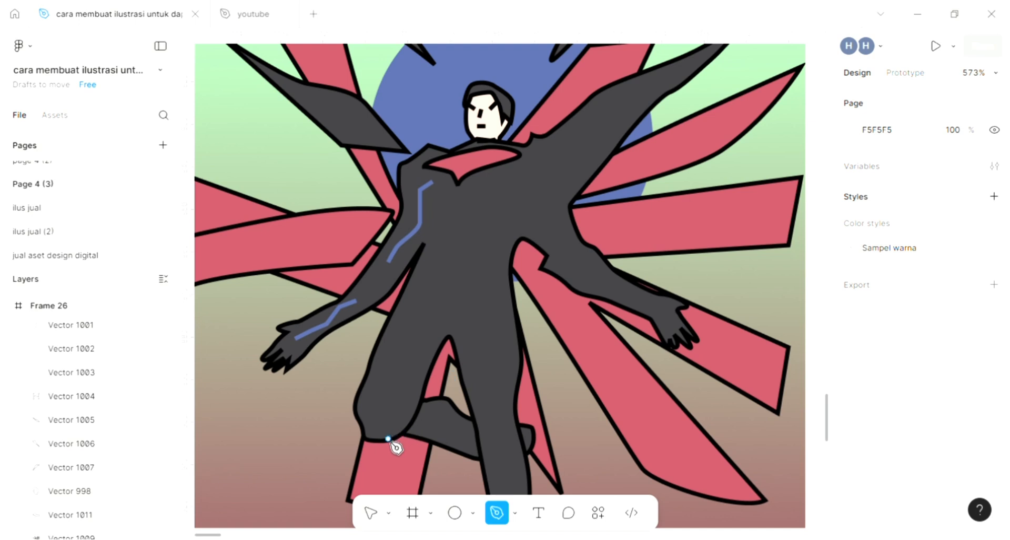
left_click(375, 428)
left_click(375, 403)
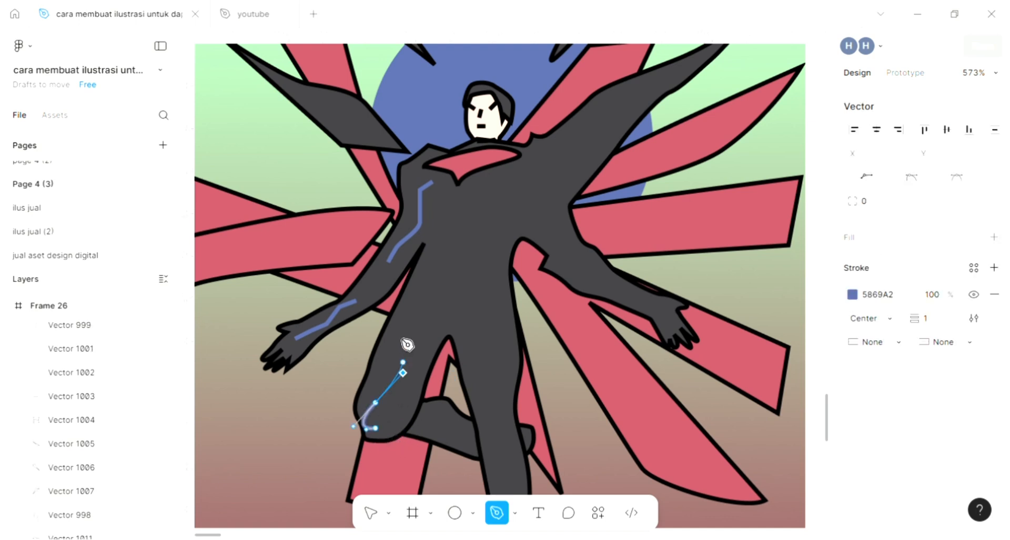
left_click(399, 336)
left_click(408, 310)
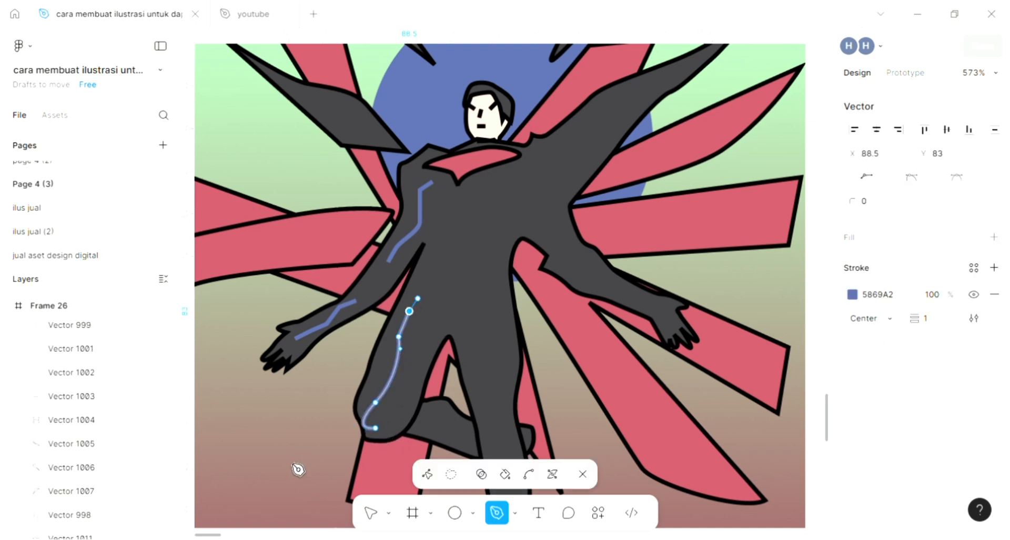
key("Escape")
key("Escape")
- Draw a zigzag blue accent line about 10.5 × 25.5 from the bent leg's inner thigh up to the waist with the Pen tool
key("p")
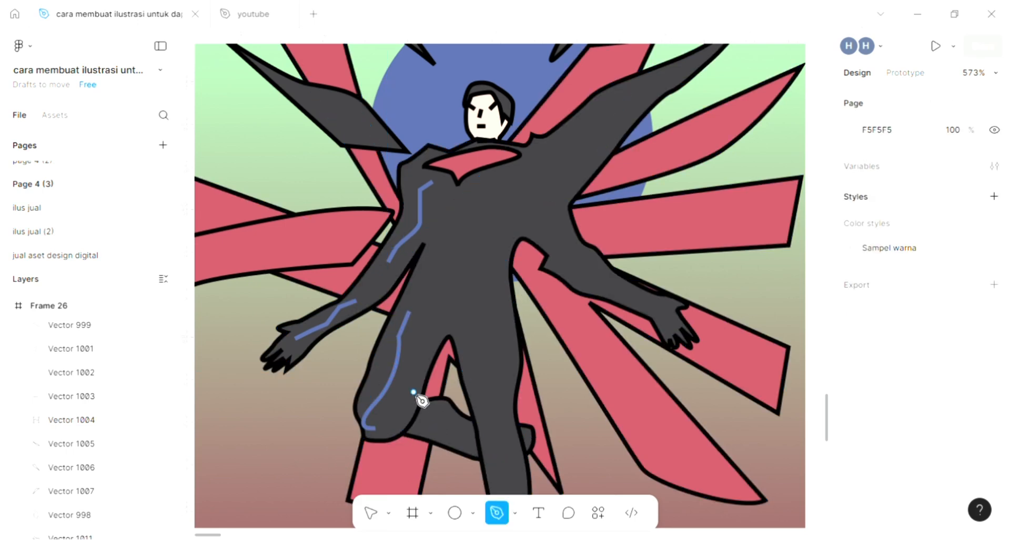
left_click(413, 392)
left_click(414, 360)
left_click(431, 338)
left_click(437, 313)
left_click(457, 283)
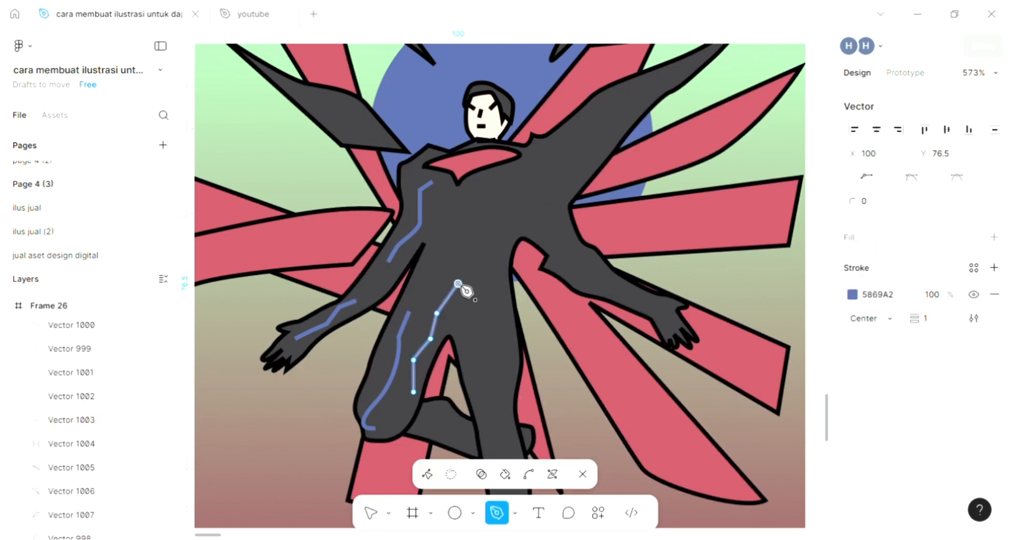
key("Escape")
scroll(567, 390, "down", 1)
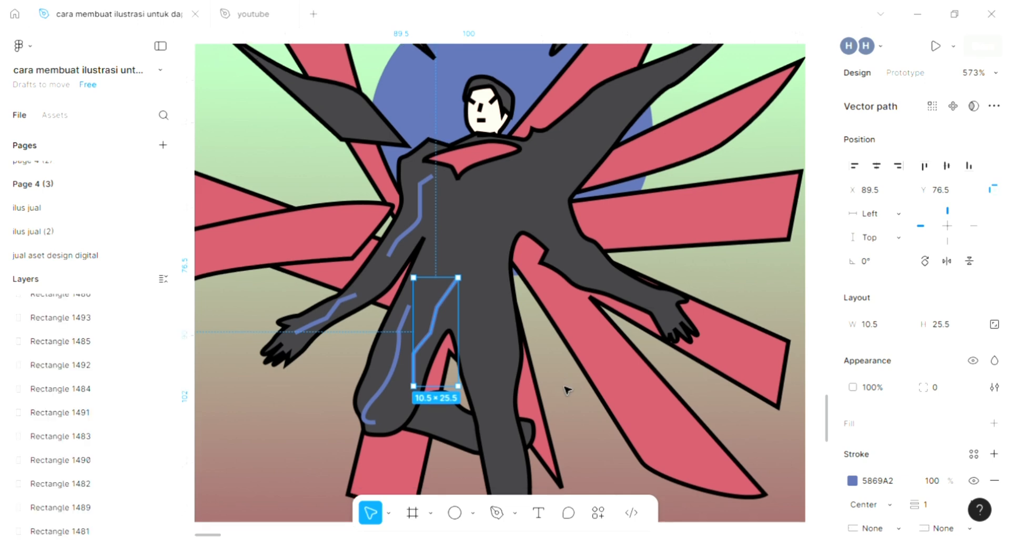
- Draw a curved blue accent line about 6.2 × 22.5 along the straight leg's shin with the Pen tool
scroll(566, 390, "down", 1)
key("Escape")
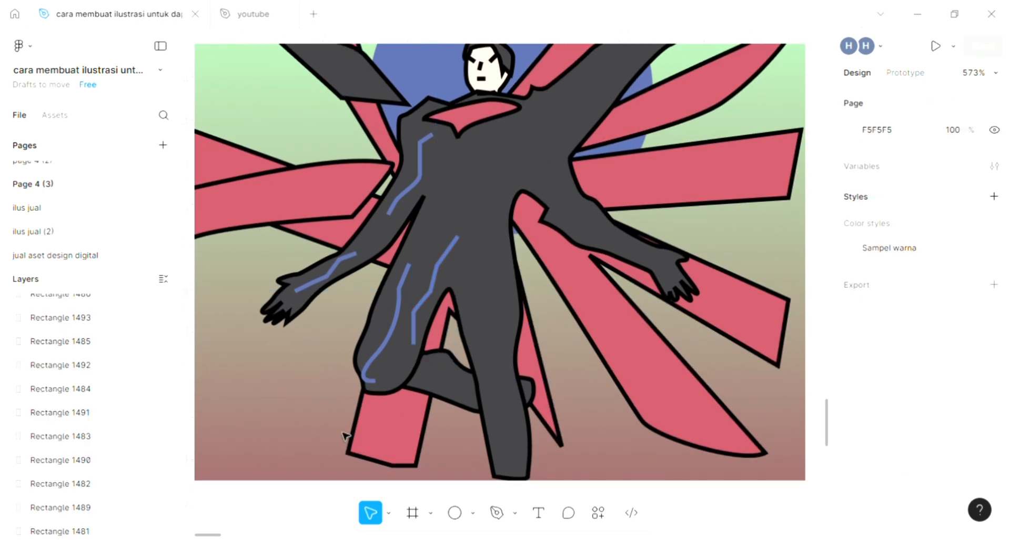
key("p")
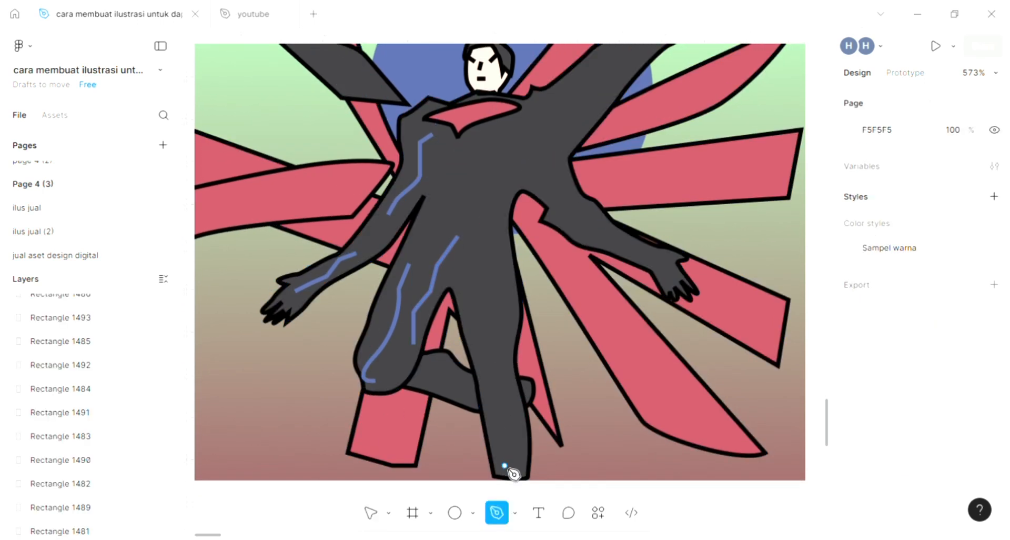
left_click(494, 416)
left_click(487, 370)
key("Escape")
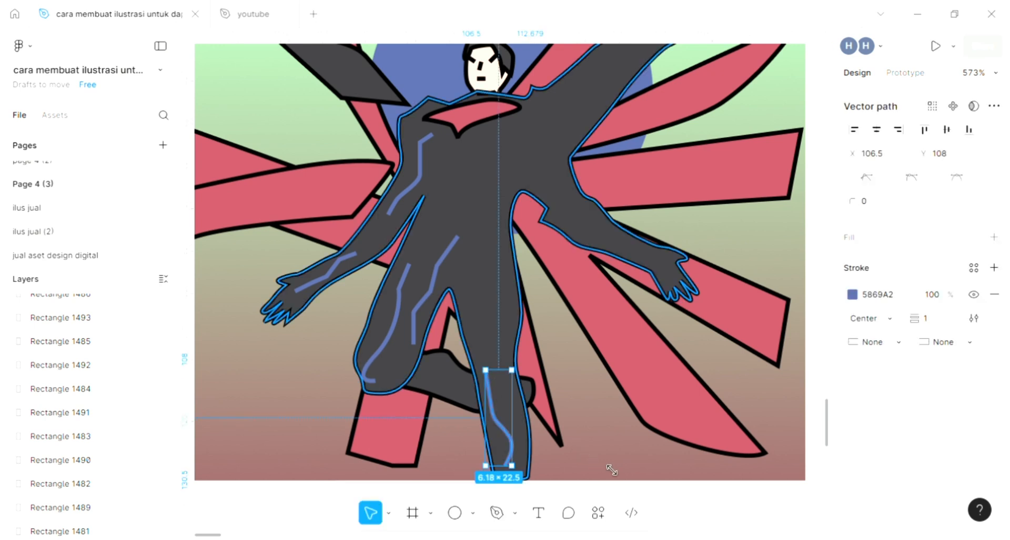
key("Escape")
- Draw a wavy blue accent line about 5.1 × 34.5 from the straight leg's calf up the outer thigh with the Pen tool
key("p")
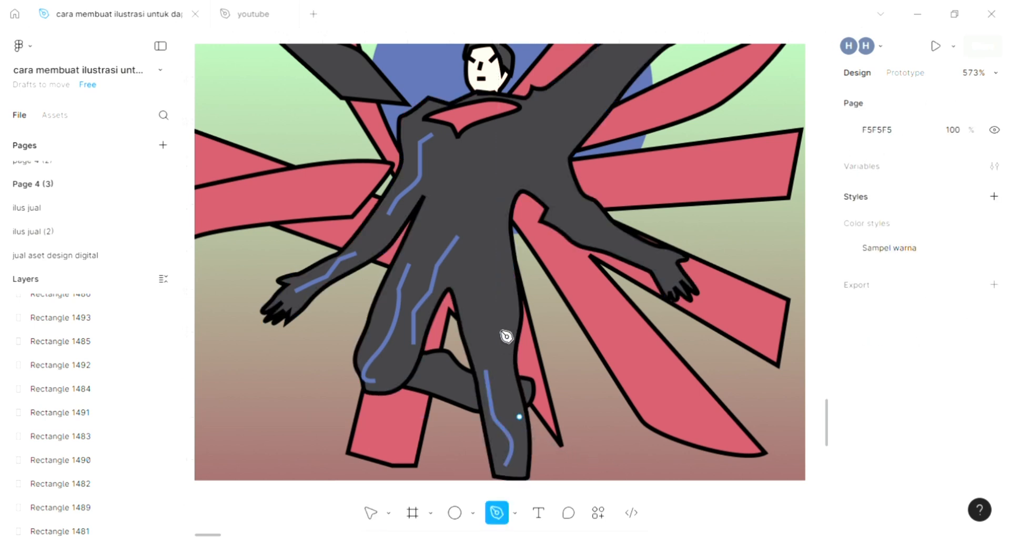
left_click(519, 415)
left_click(507, 384)
left_click_drag(507, 349, 500, 310)
left_click(498, 268)
key("Escape")
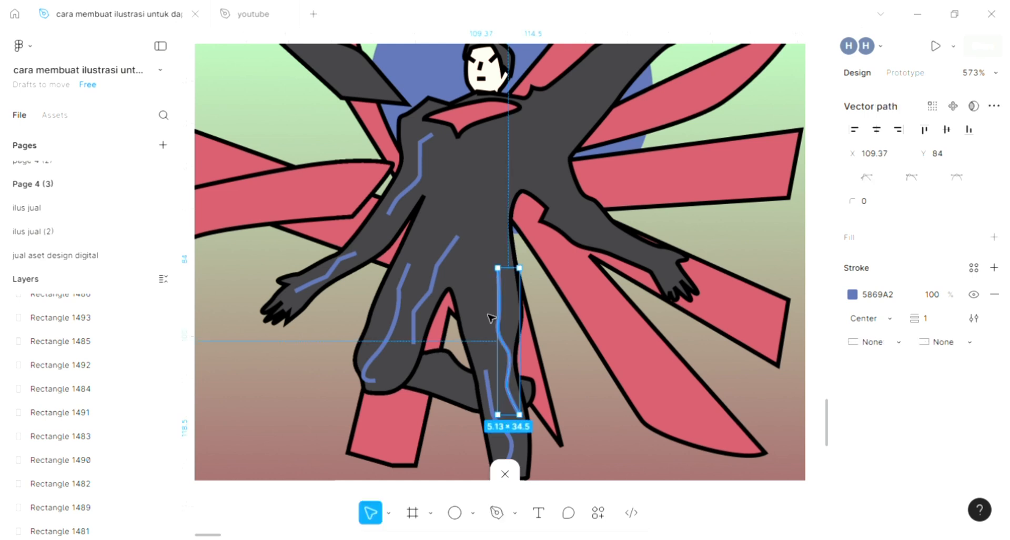
key("Escape")
- Draw a bent blue accent line from the straight leg's upper thigh up to the waist with the Pen tool
key("p")
left_click(475, 284)
left_click(466, 248)
left_click(485, 206)
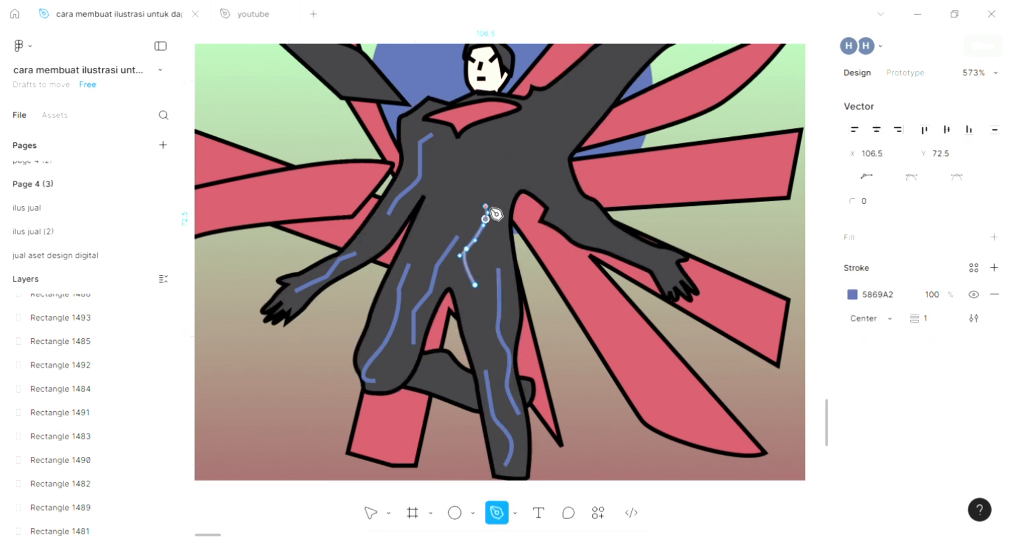
key("Escape")
key("Escape")
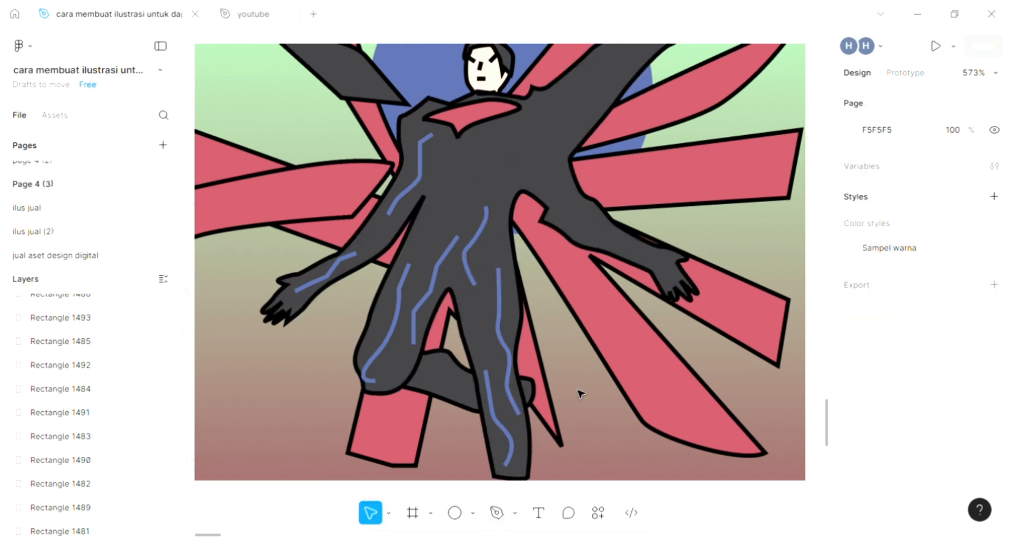
- Draw a bent blue accent line about 12 × 6 across the right-hand wrist with the Pen tool
scroll(489, 247, "up", 3)
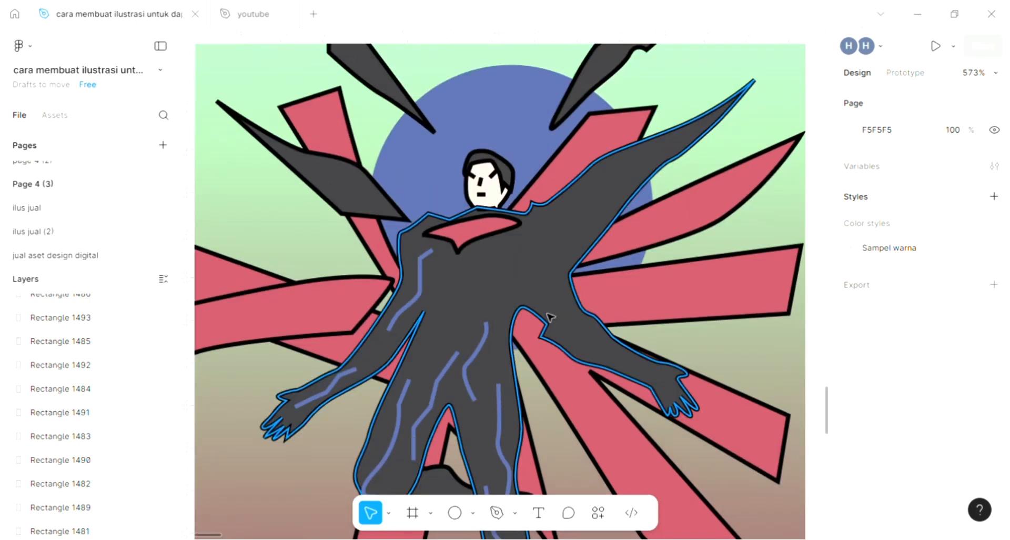
key("p")
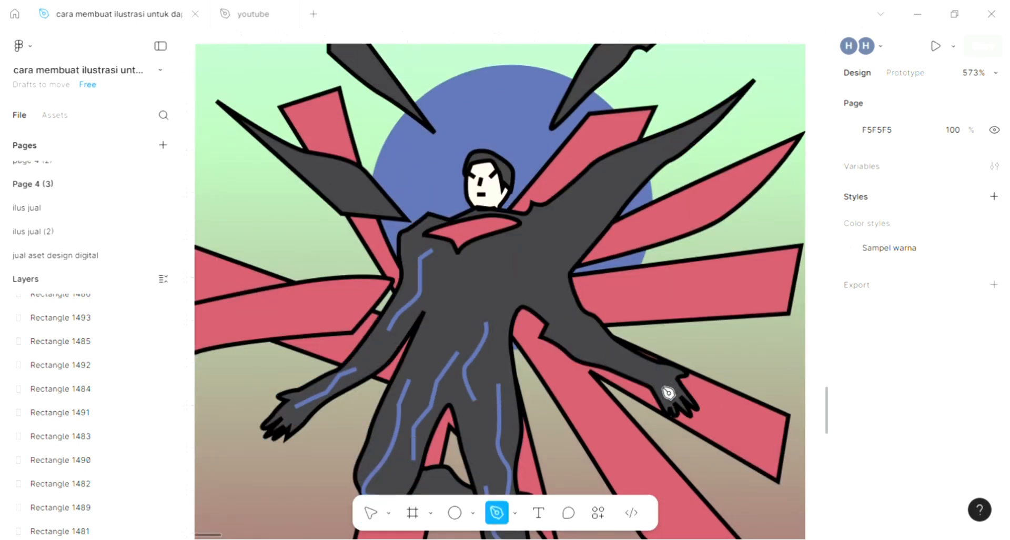
left_click(667, 396)
left_click(657, 382)
left_click(616, 371)
key("Escape")
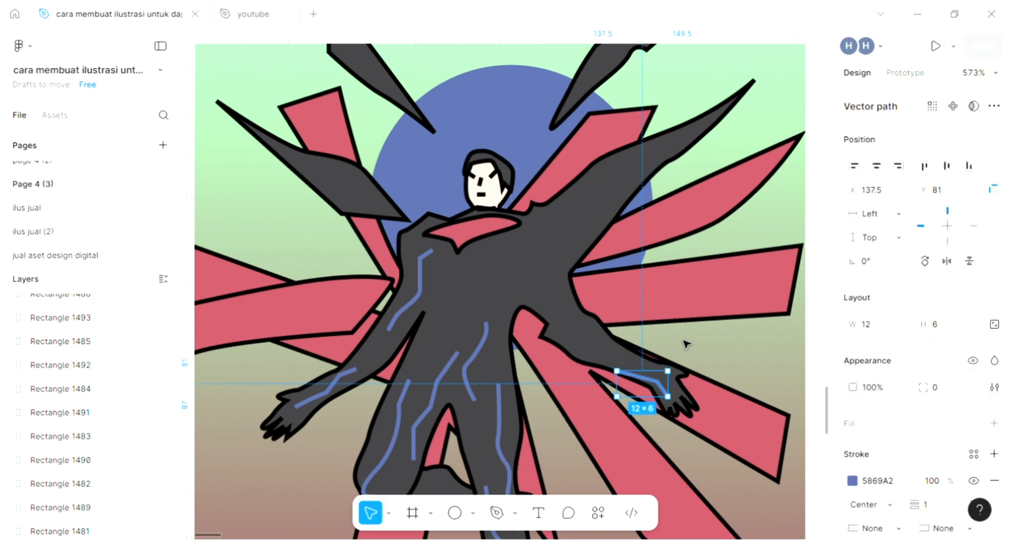
key("Escape")
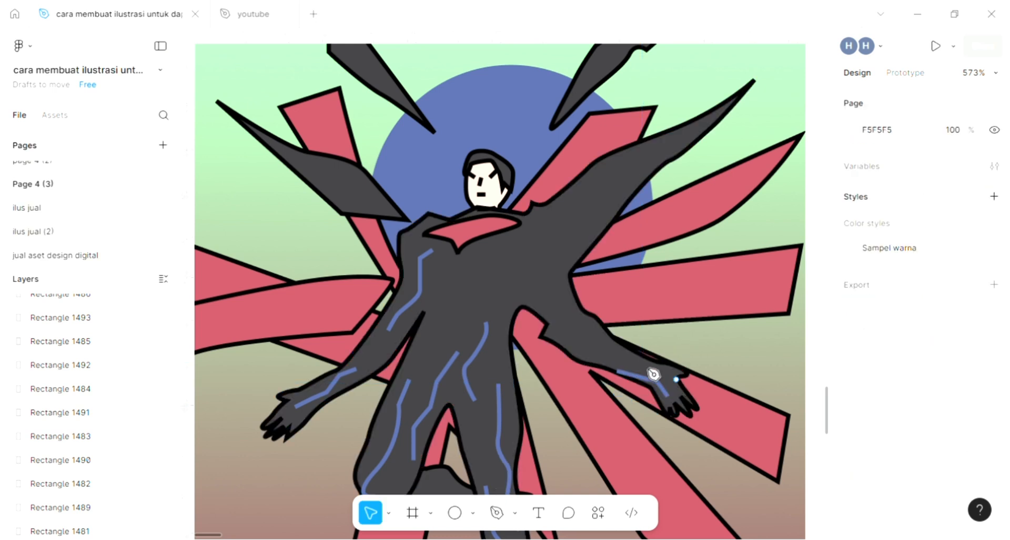
- Draw a second blue accent line about 20.5 × 11.5 along the upper edge of the right-hand forearm
left_click_drag(589, 331, 562, 310)
key("Escape")
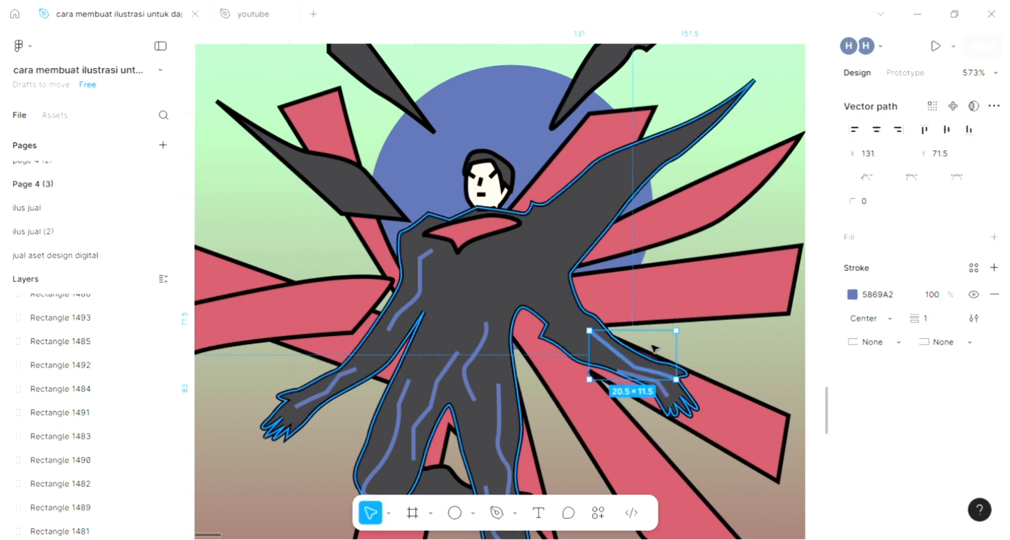
key("Escape")
- Draw a curved blue accent line about 4.5 × 14.5 from the right-hand elbow up the upper arm
key("shift+p")
left_click_drag(570, 348, 555, 285)
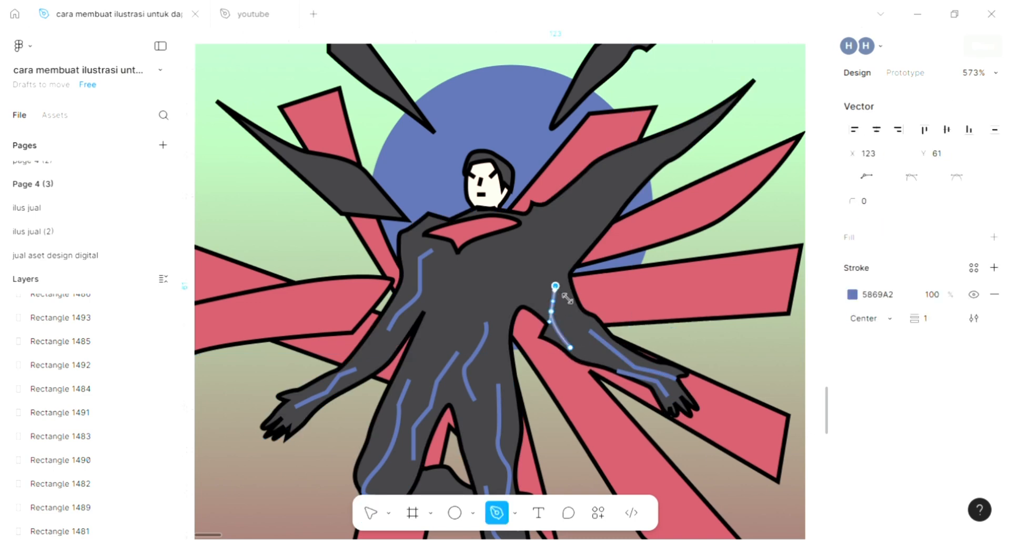
key("Escape")
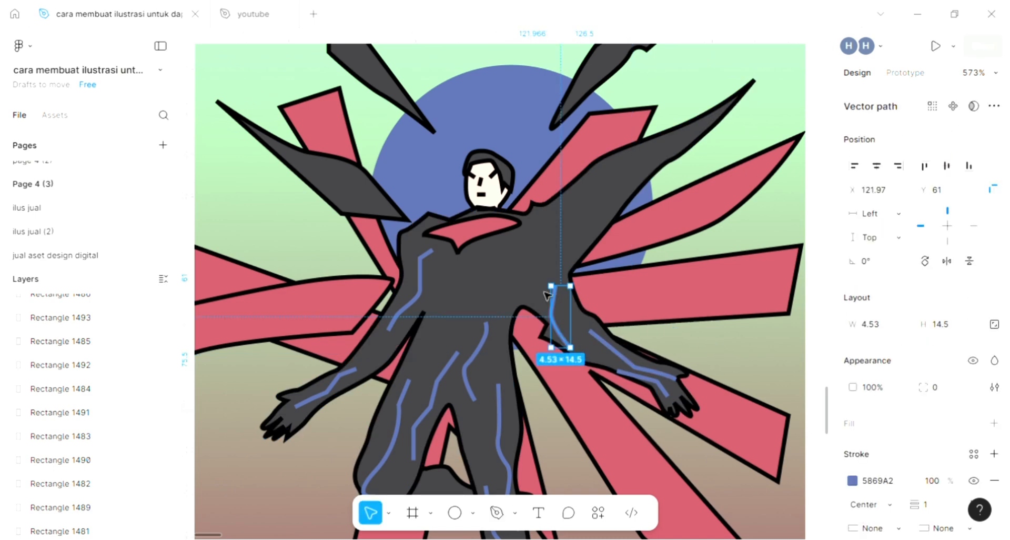
key("Escape")
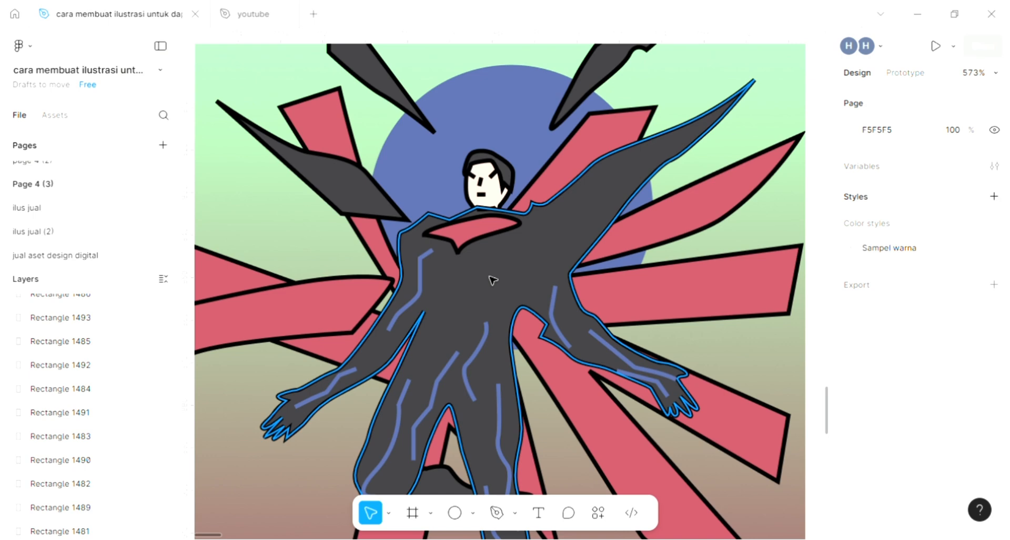
- Draw a small hooked blue accent line below the right-hand shoulder, beside the red collar
key("shift+p")
left_click(548, 235)
left_click_drag(547, 249, 558, 261)
key("Escape")
left_click(597, 273)
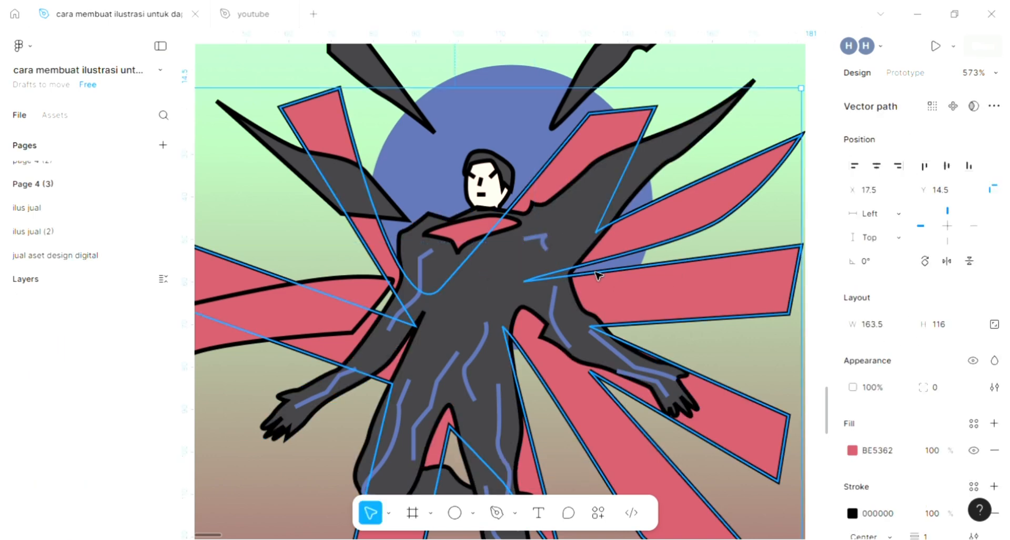
- Draw a bent blue line about 7.5 × 8.5 at the middle of the chest with the Pen tool
key("shift+p")
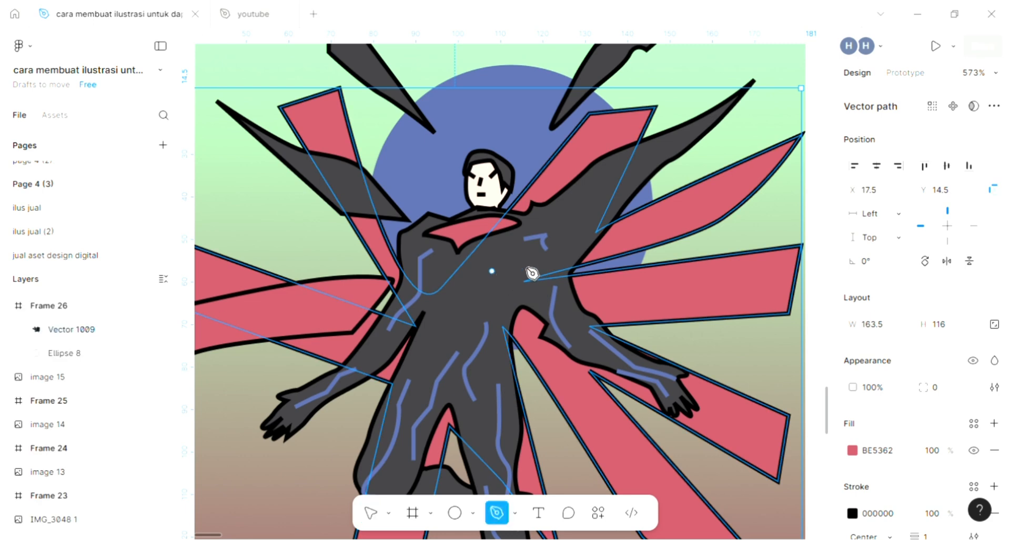
left_click(524, 264)
left_click(510, 281)
left_click(506, 300)
key("Escape")
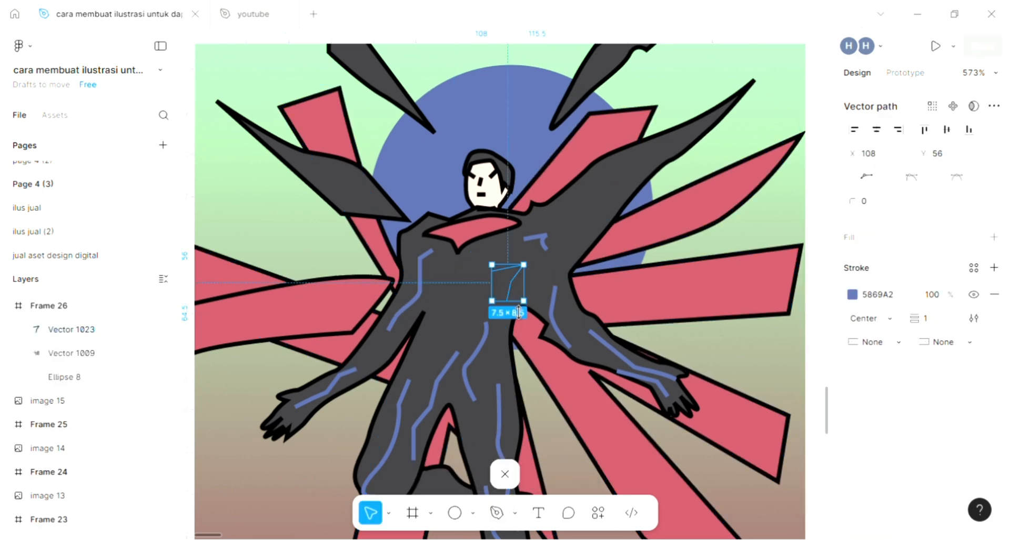
key("Escape")
key("Escape")
- Duplicate the blue backdrop circle and scale the copy down to 52 × 52 inside the original
scroll(716, 354, "down", 5)
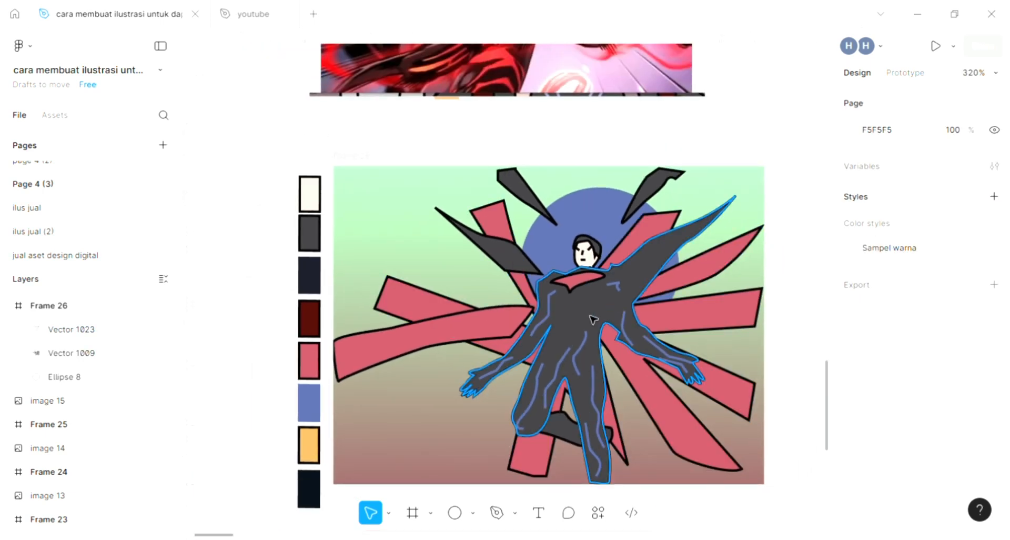
scroll(610, 221, "up", 5)
scroll(610, 211, "up", 2)
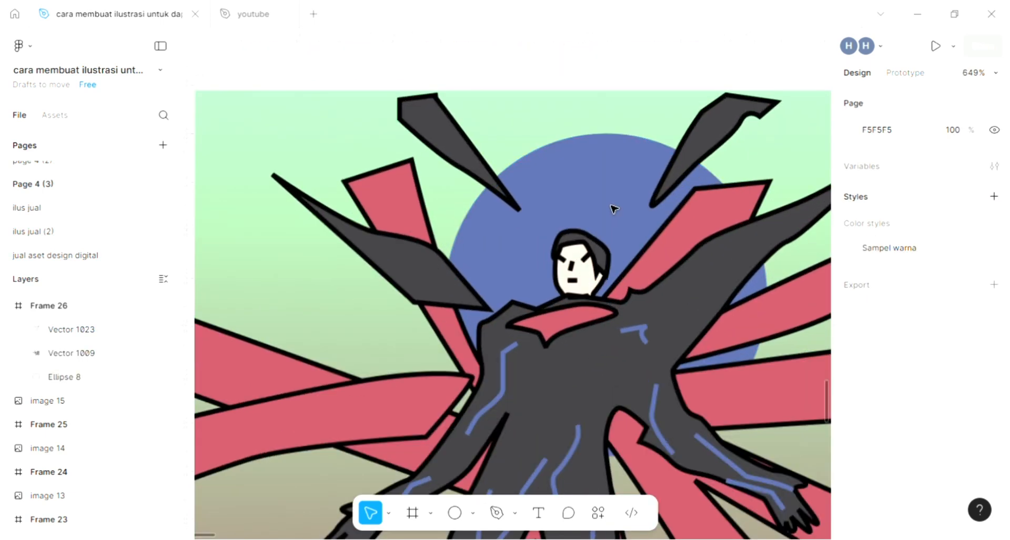
left_click(615, 206)
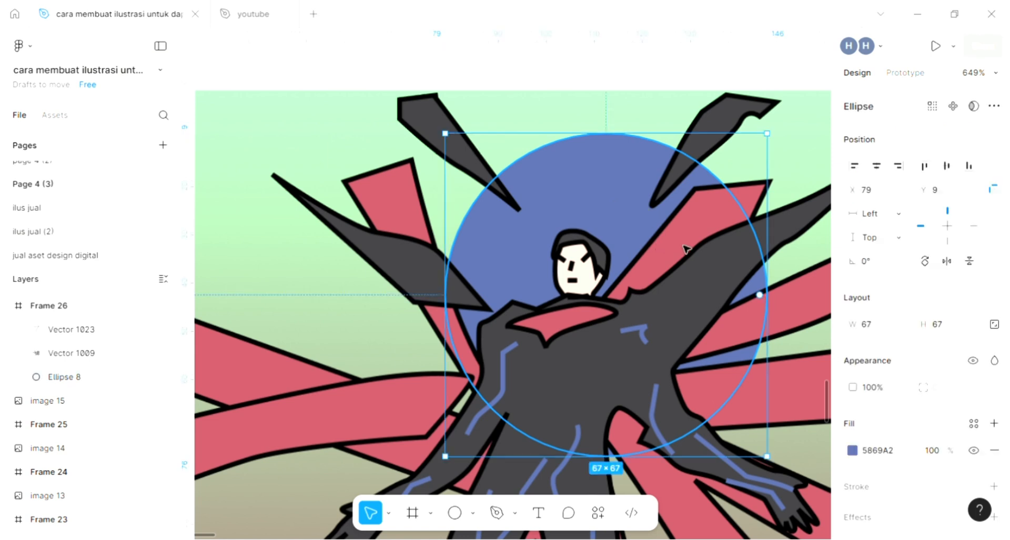
key("ctrl+d")
left_click_drag(741, 278, 695, 278)
left_click_drag(609, 213, 638, 203)
- Fill the smaller circle with the off-white F5F5F5 sampled from the empty canvas
scroll(637, 203, "down", 1)
scroll(715, 282, "down", 4)
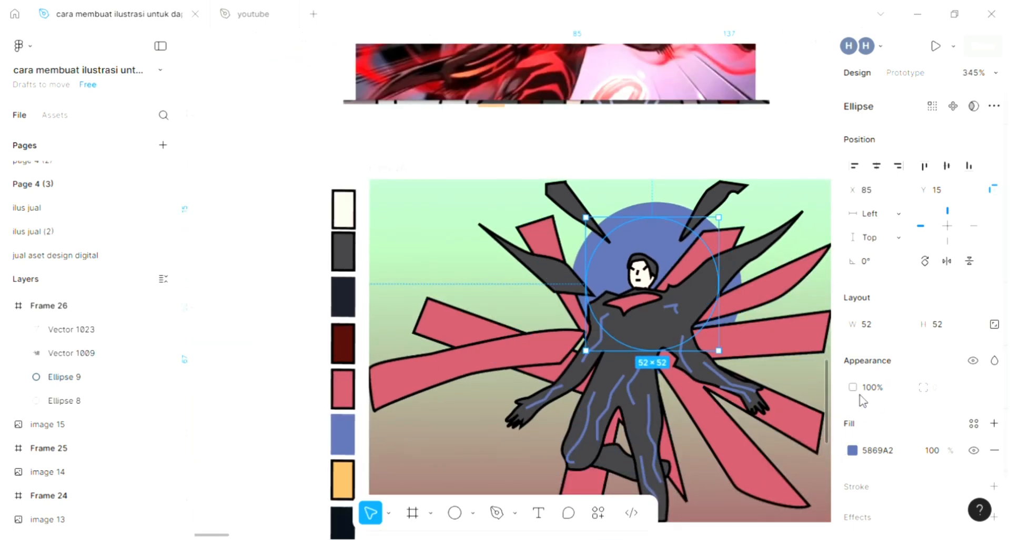
key("i")
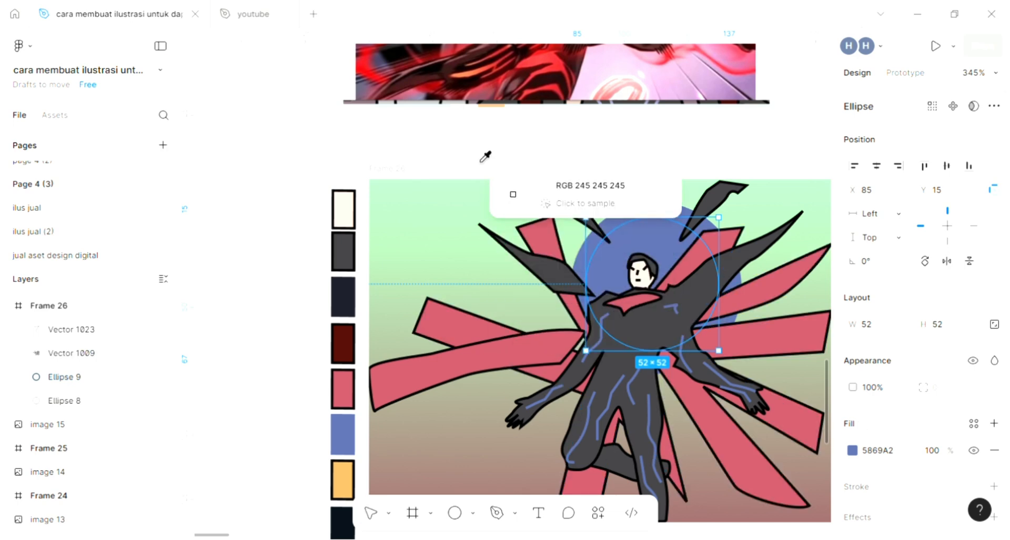
left_click(483, 145)
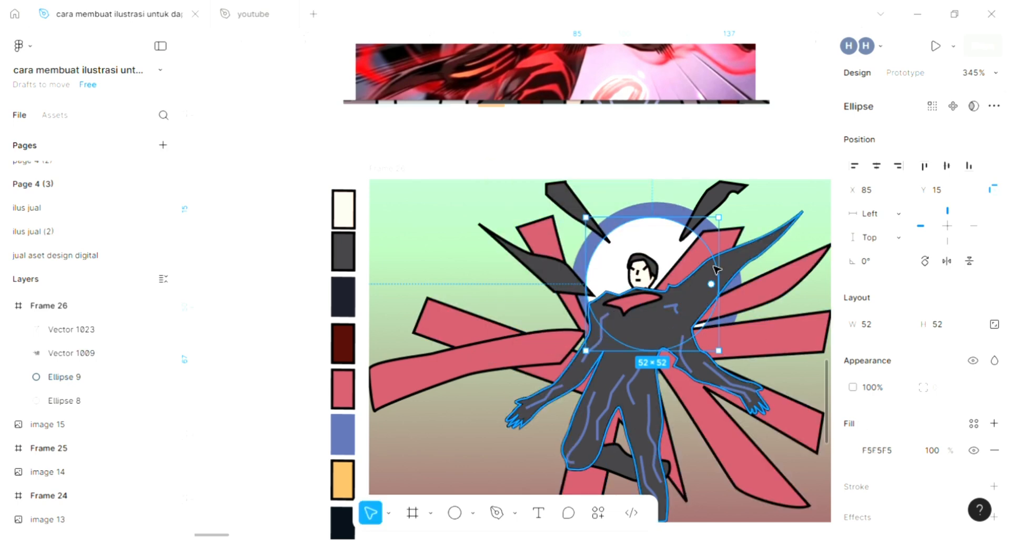
- Centre the off-white circle inside the blue one at X 86, Y 18 and deselect it
scroll(711, 262, "up", 1)
left_click_drag(658, 244, 666, 245)
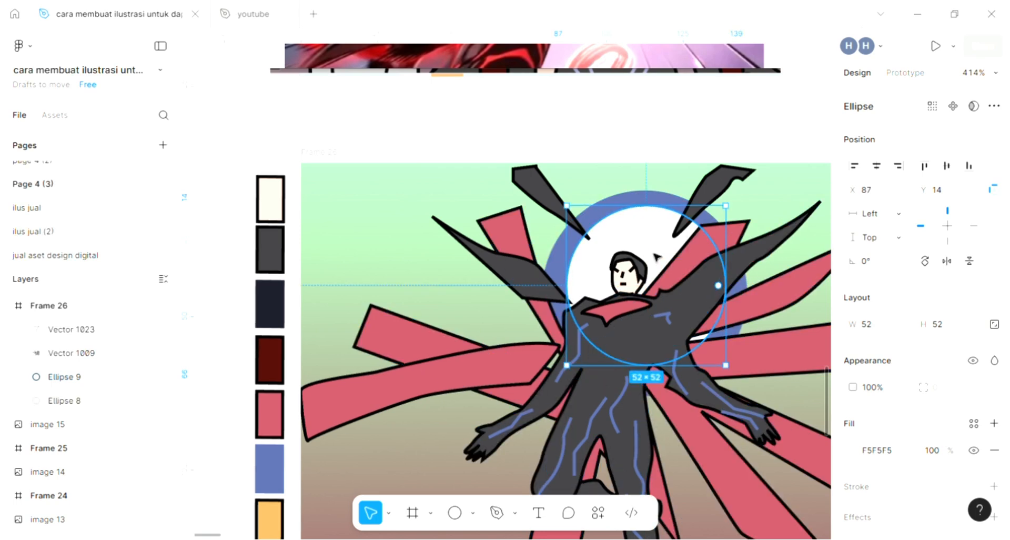
left_click_drag(658, 262, 652, 268)
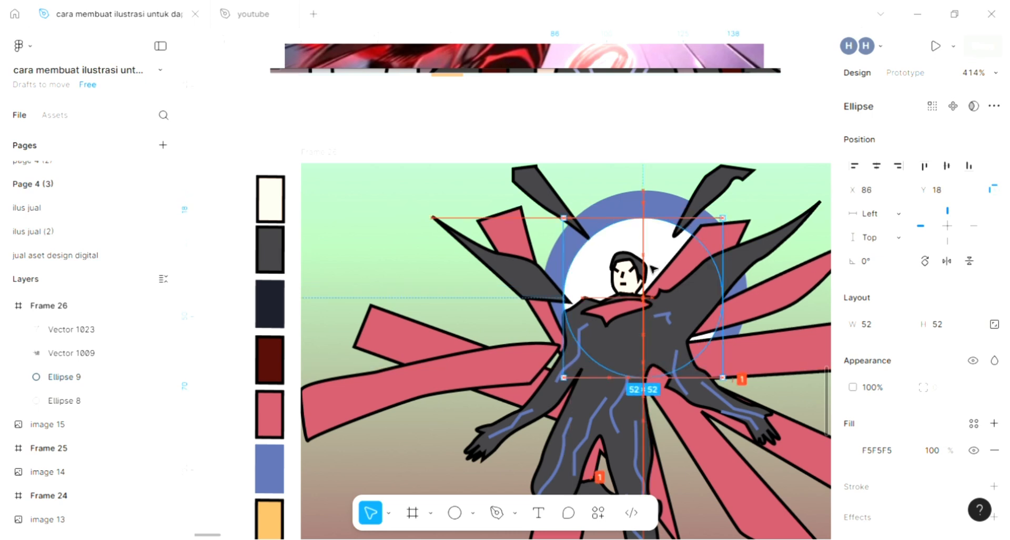
left_click(315, 243)
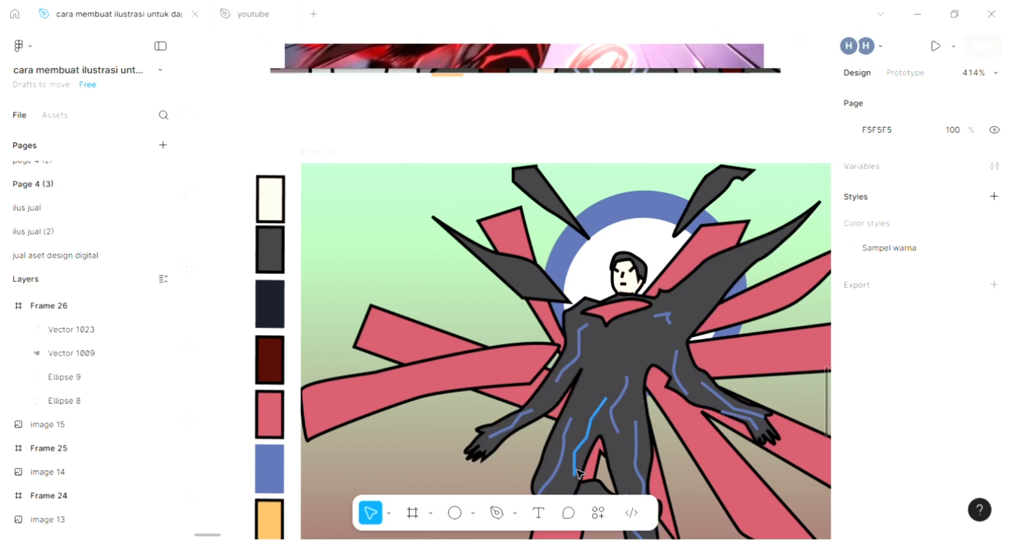
- Draw a blue chevron line with the Pen tool on the off-white circle, to the left of the head
left_click(497, 512)
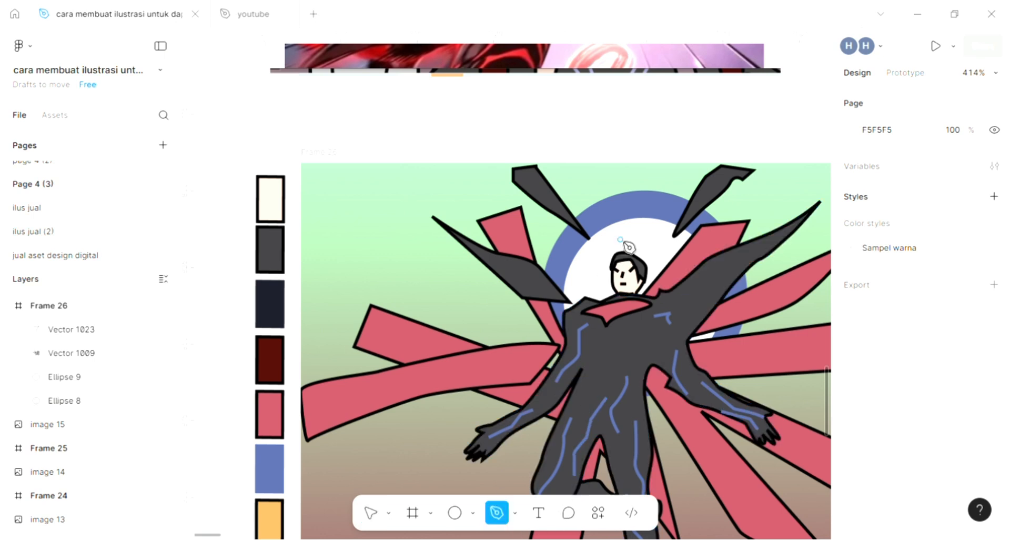
scroll(625, 239, "up", 3)
scroll(625, 240, "up", 3)
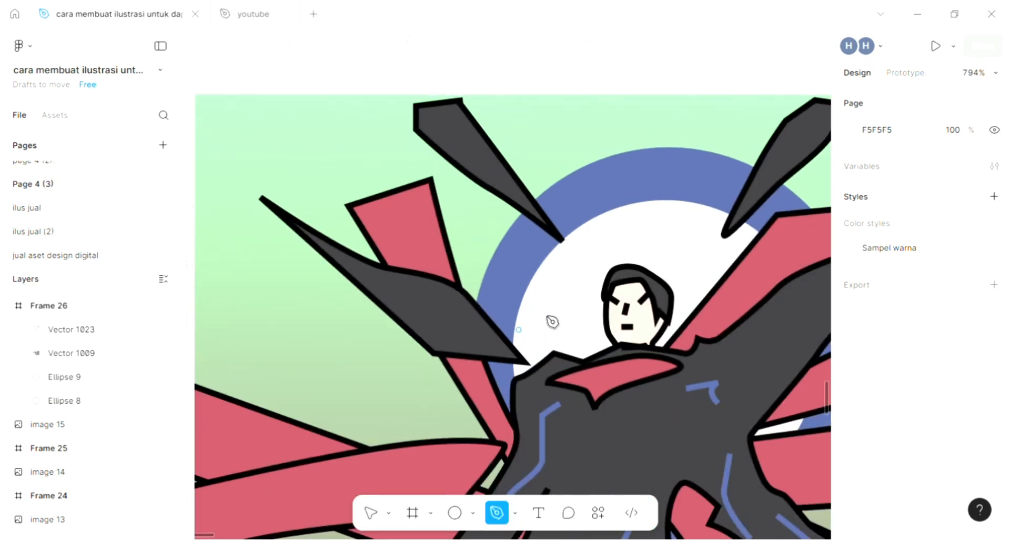
left_click(519, 329)
left_click(541, 311)
left_click(572, 329)
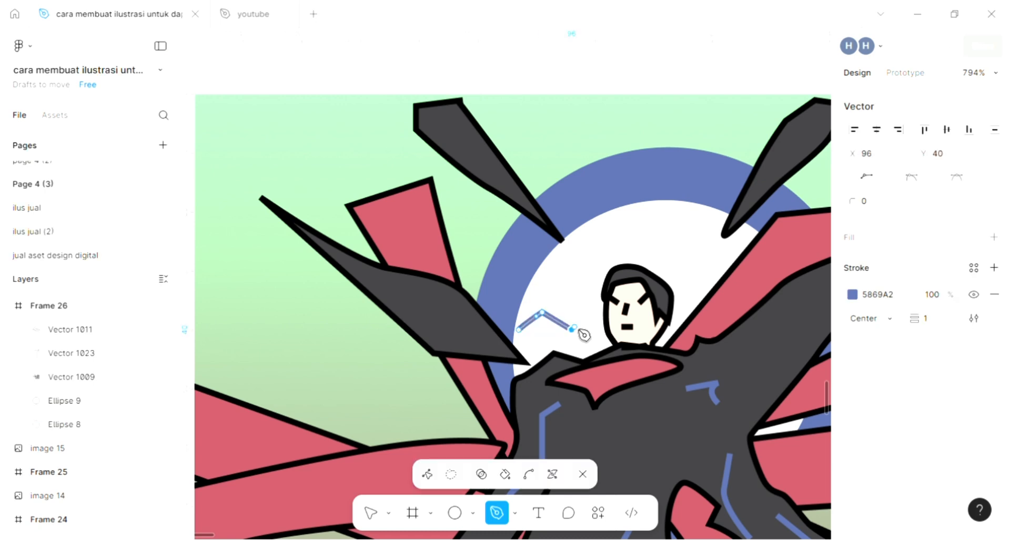
key("Escape")
key("Escape")
- Edit the chevron's points, moving its outer end to X 86, Y 39 so it meets the blue ring
scroll(622, 140, "right", 2)
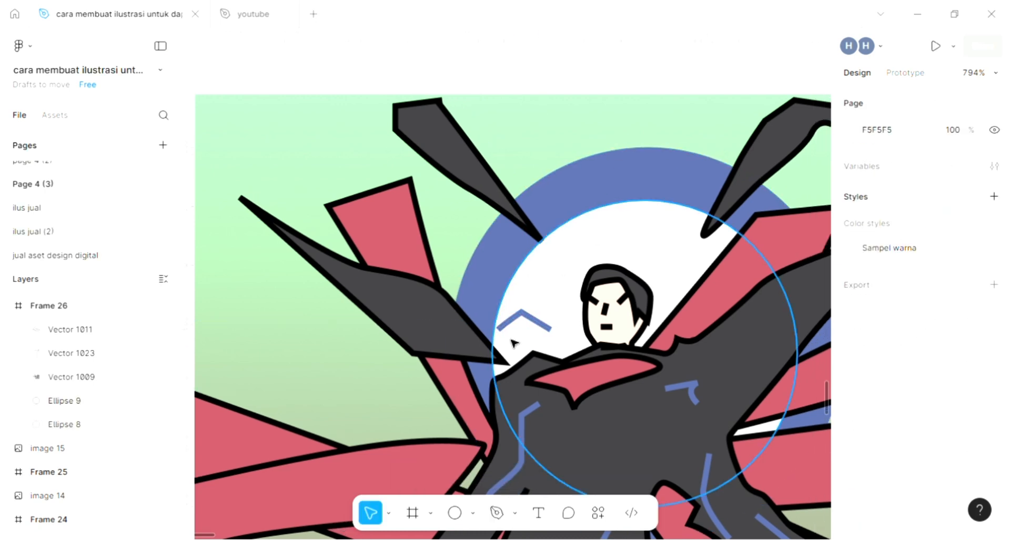
left_click(505, 336)
double_click(501, 334)
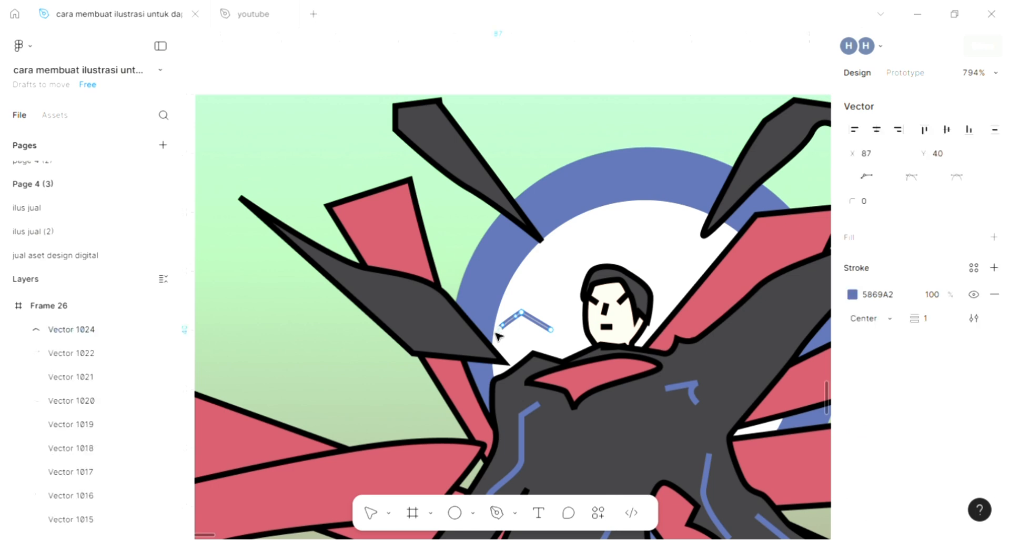
left_click_drag(497, 333, 498, 321)
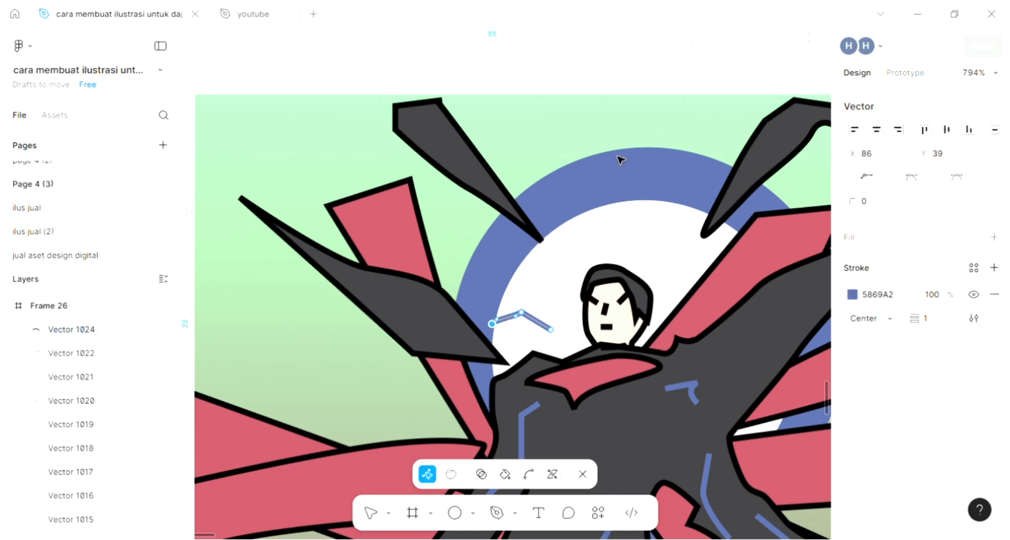
key("Escape")
key("Escape")
key("Escape")
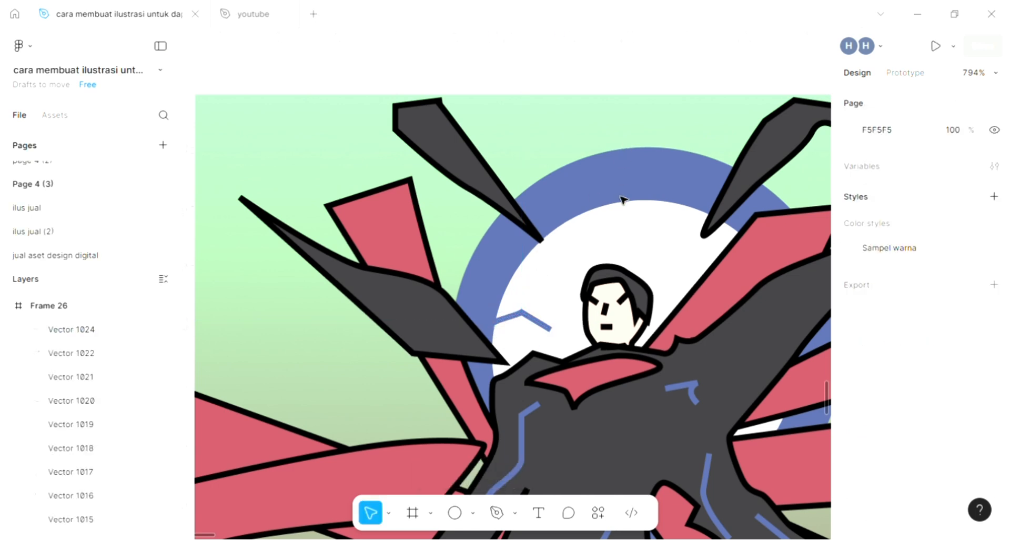
- Draw a blue angled crack line about 3 by 10 with the Pen tool on the off-white circle, above and left of the head
key("p")
left_click(577, 250)
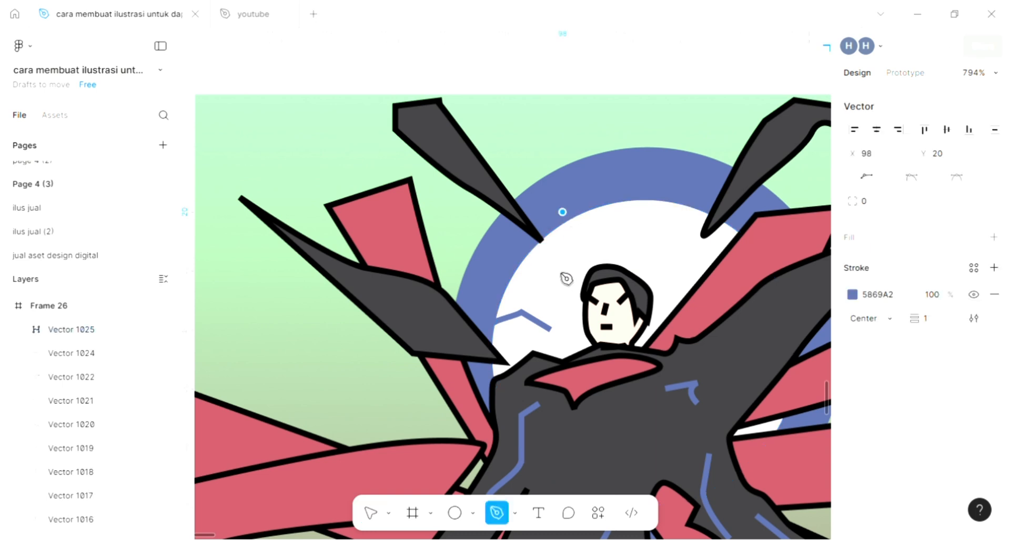
left_click(559, 272)
key("Escape")
key("Escape")
key("Escape")
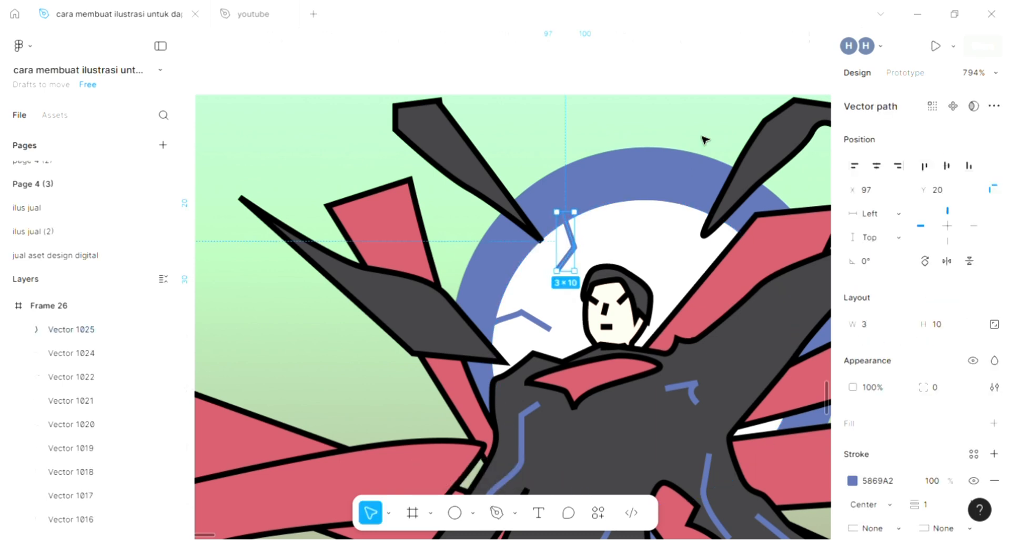
key("Escape")
- Draw a second blue bent crack line from the ring's inner edge above the head, ending at about X 110, Y 25.5
key("p")
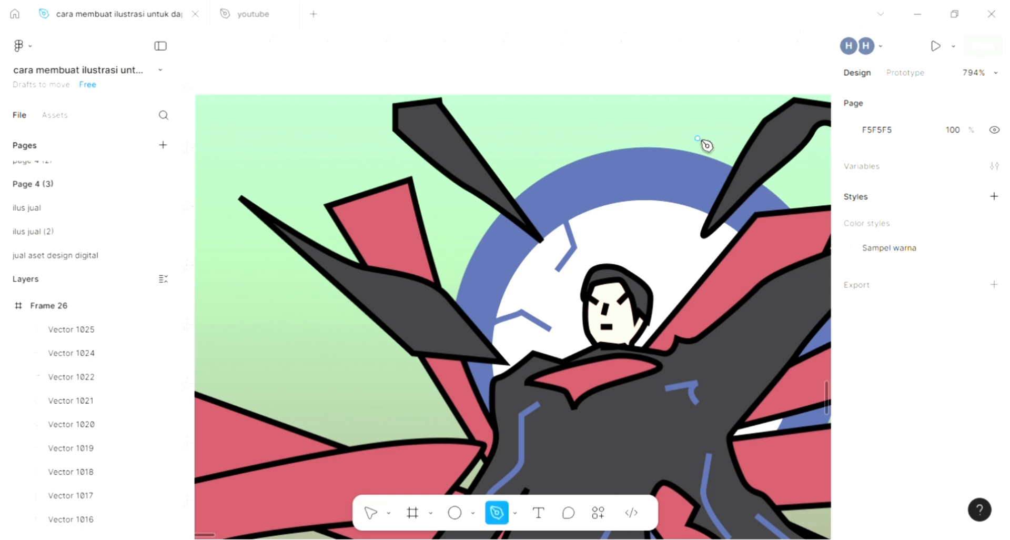
scroll(624, 209, "right", 3)
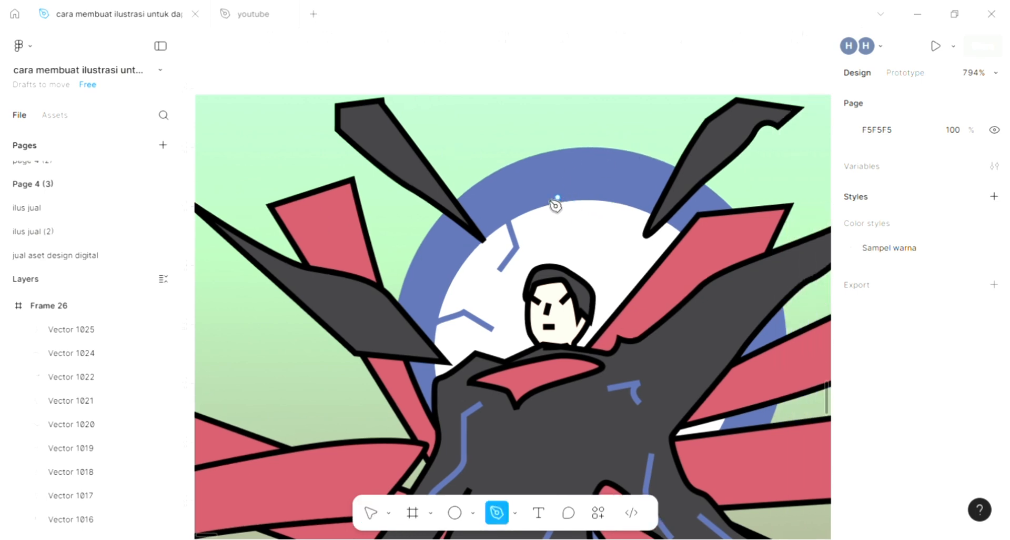
left_click(557, 230)
left_click(575, 244)
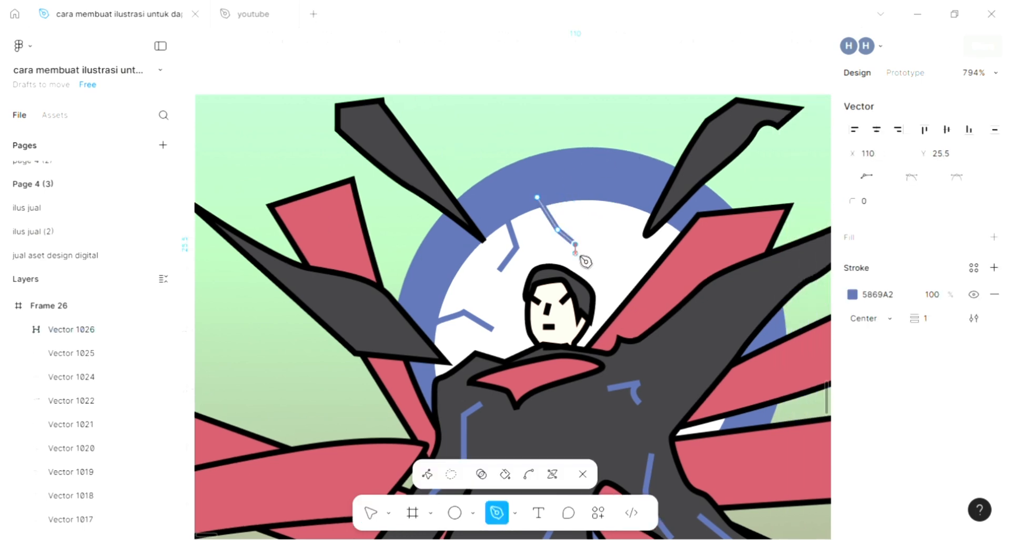
key("Escape")
key("Escape")
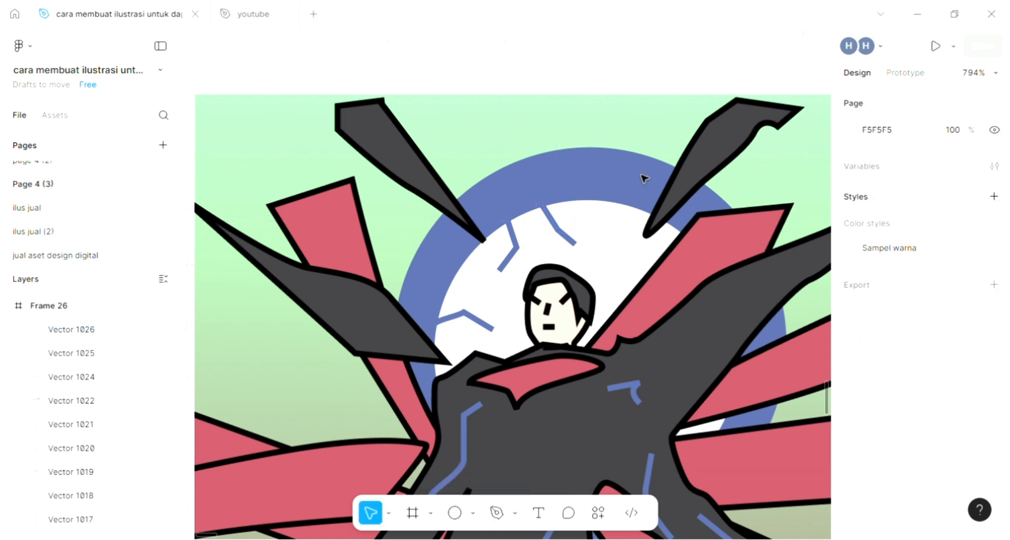
- Draw a blue crack line from the ring down toward the head's upper right, ending at about X 115, Y 26.5
key("p")
left_click(604, 232)
left_click(604, 250)
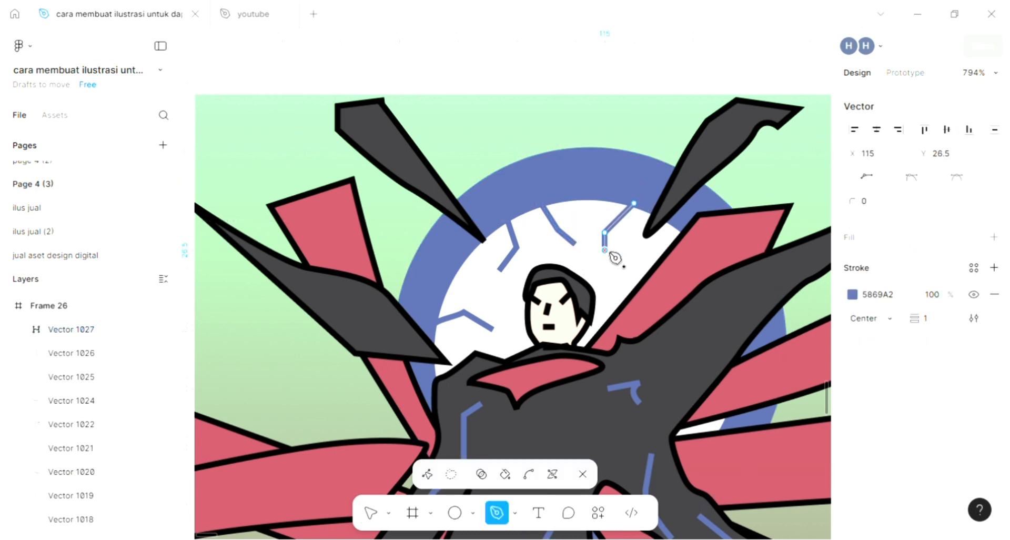
key("Escape")
key("Escape")
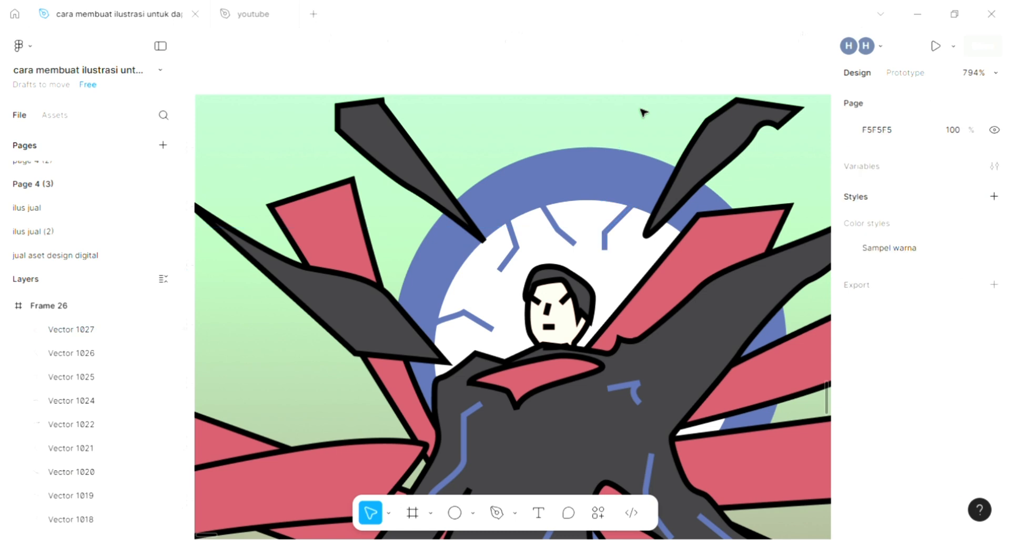
- Draw a longer blue crack line about 10.5 by 11.5 between the head and the upper-right cape strip
key("p")
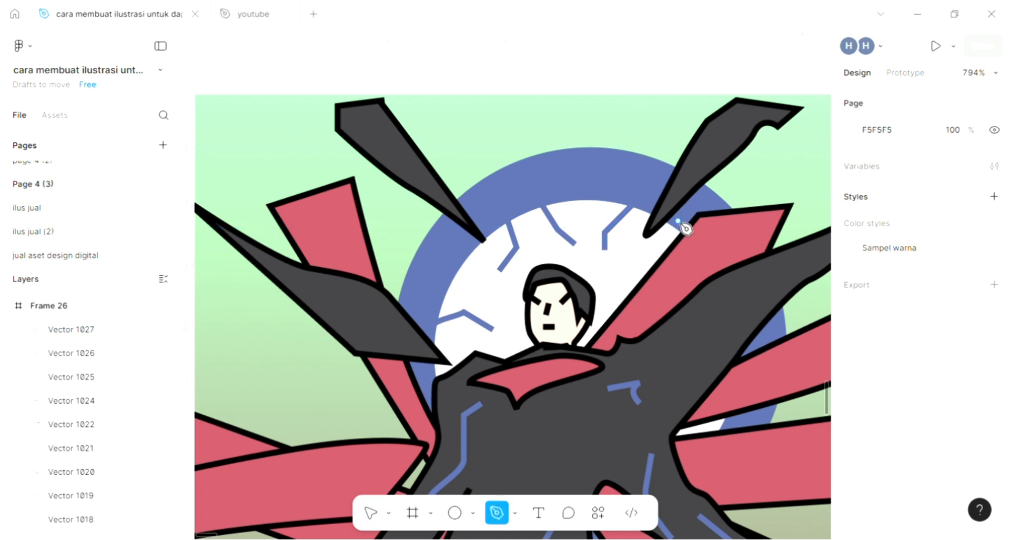
left_click(660, 238)
left_click(619, 270)
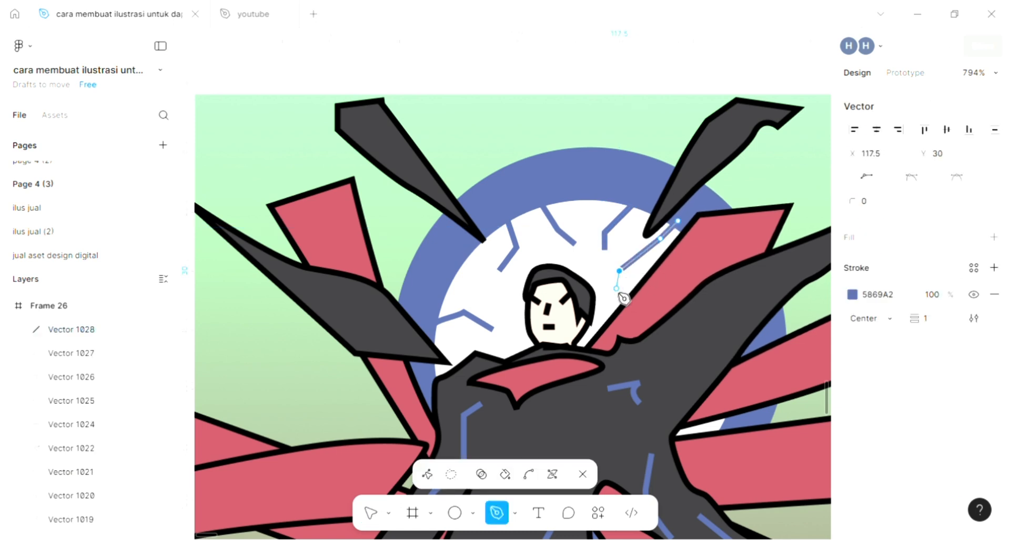
left_click(616, 287)
key("Escape")
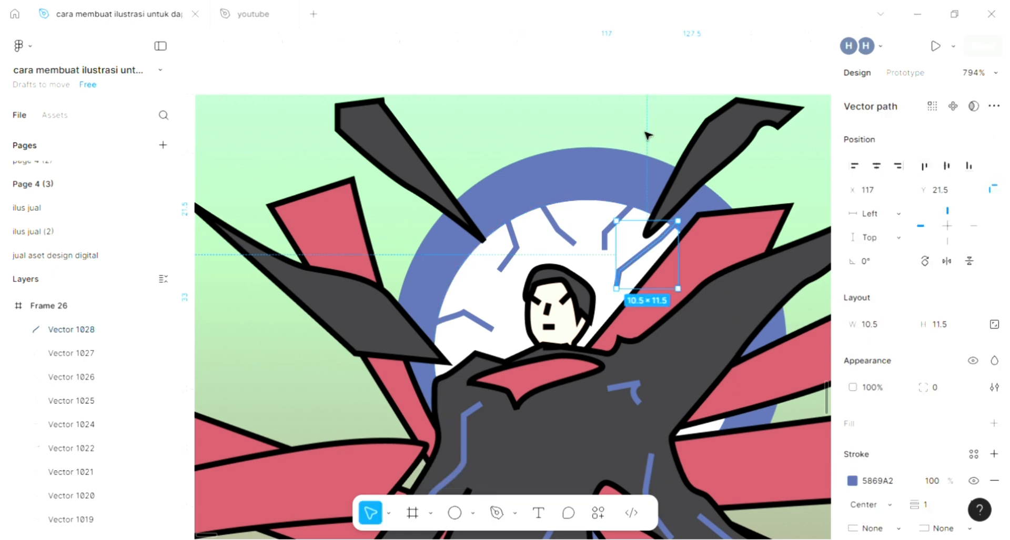
key("Escape")
- Reshape the back cape shape by the figure's left-hand arm into a pointed spike with its tip at X 15.5, Y 102.5
scroll(648, 137, "down", 5)
scroll(648, 136, "down", 3)
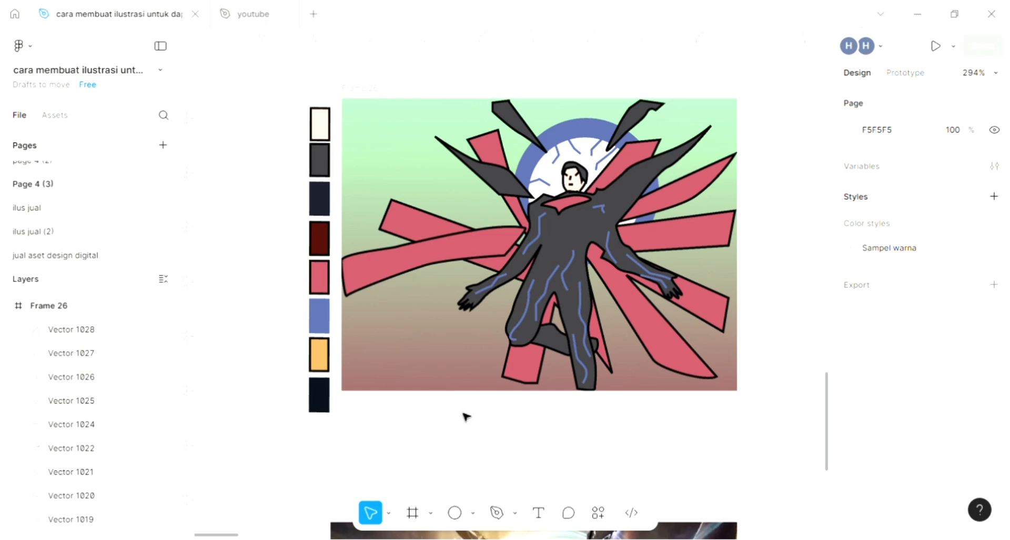
scroll(444, 273, "up", 1)
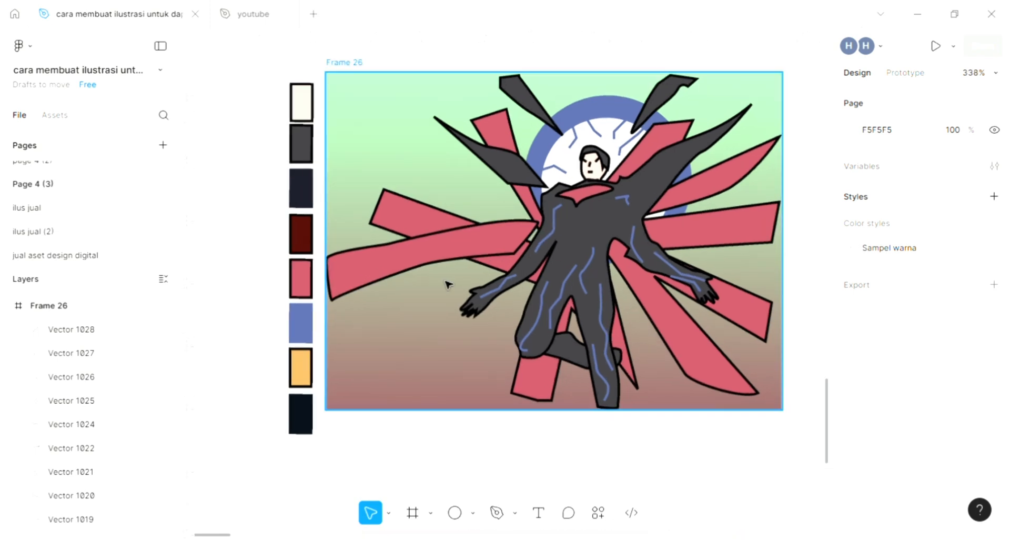
double_click(532, 399)
left_click_drag(541, 295, 386, 342)
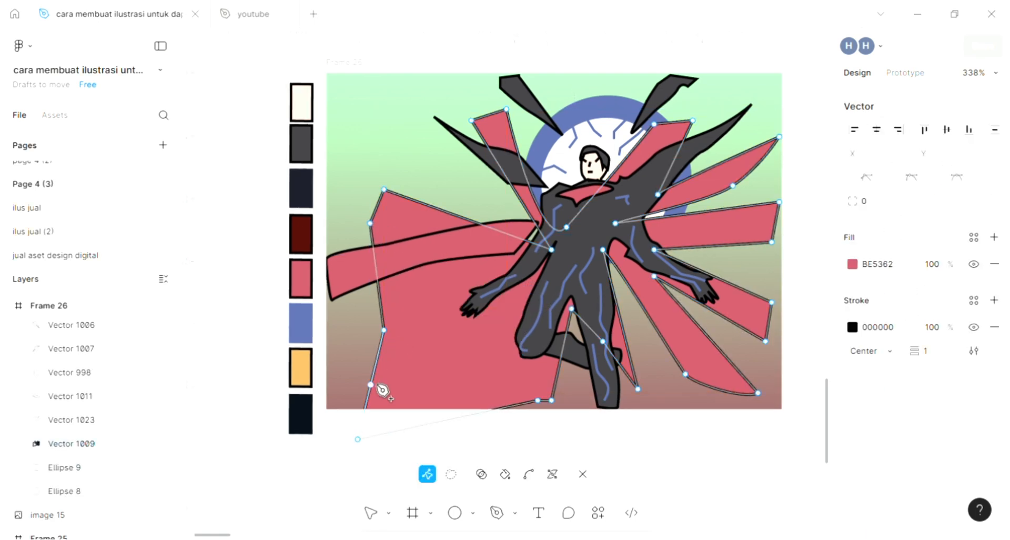
left_click_drag(372, 385, 493, 308)
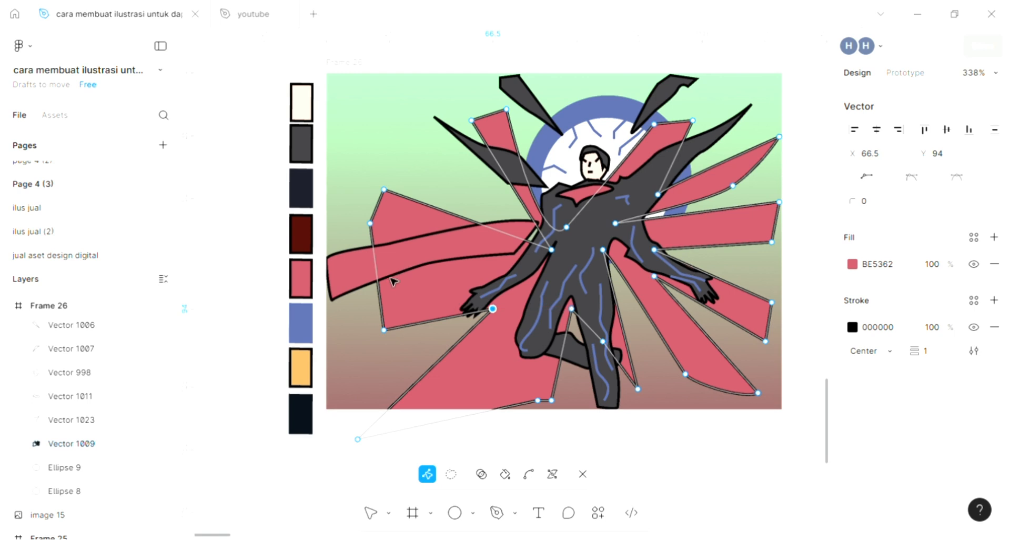
scroll(386, 293, "up", 2)
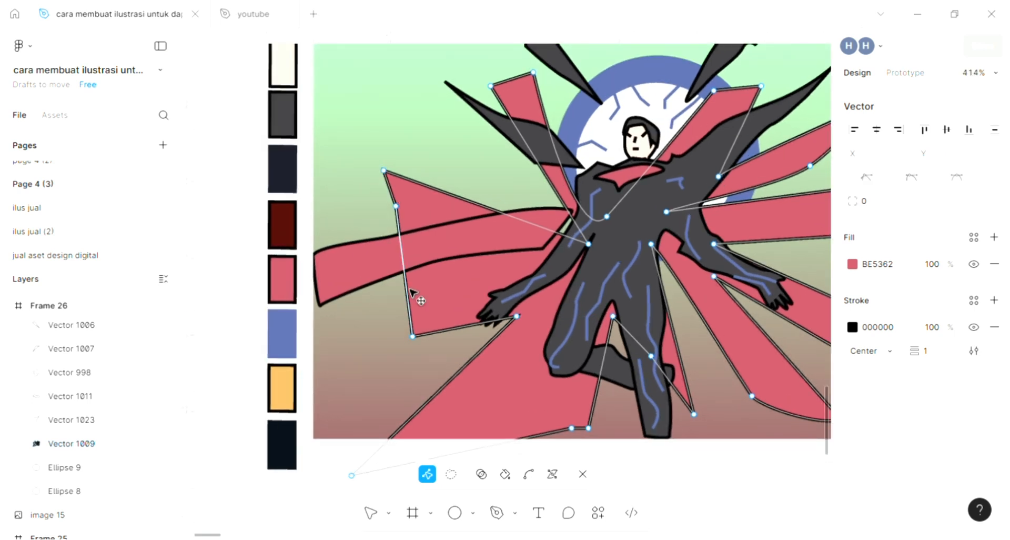
key("ctrl")
key("ctrl+z")
left_click_drag(375, 277, 553, 266)
left_click_drag(388, 343, 366, 344)
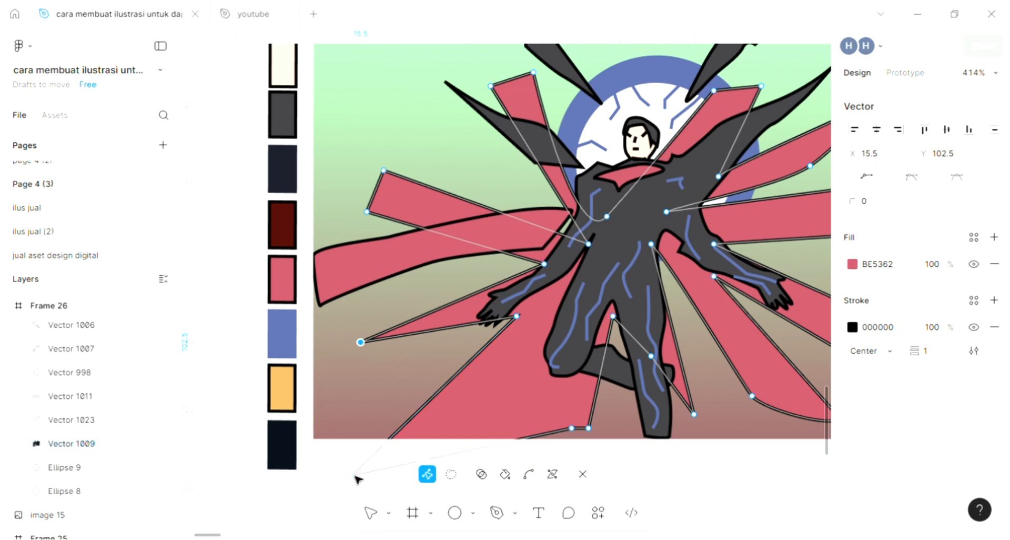
- Form a lower-left cape spike with its tip at X 31.5, Y 130.5 and an inner point at X 87.5, Y 88.5
left_click_drag(353, 476, 420, 414)
key("ctrl")
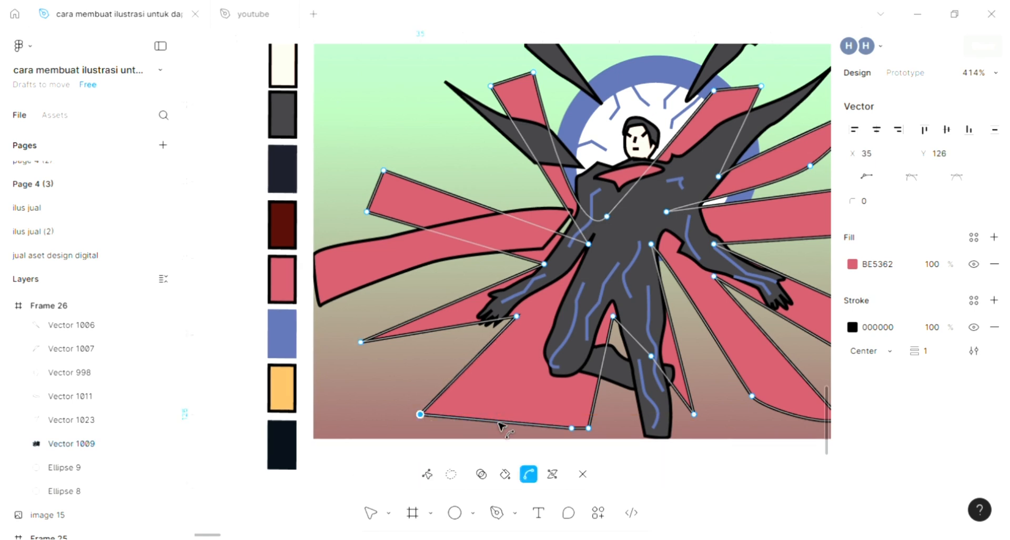
left_click_drag(497, 419, 584, 306)
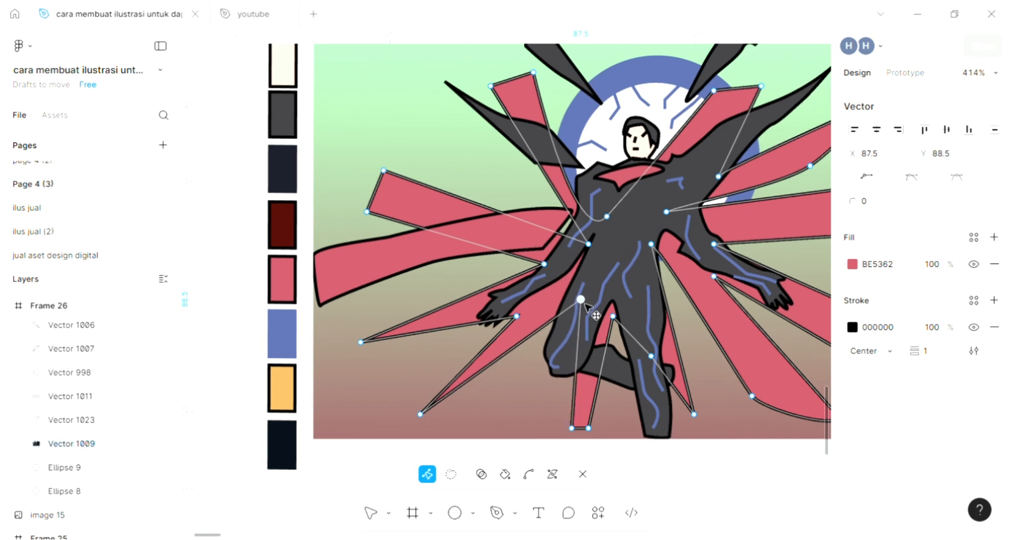
left_click_drag(420, 414, 410, 427)
- Taper the right-hand cape strips into spikes, with the lower edge point at X 135.5, Y 107 and the middle tip at X 181, Y 60
scroll(548, 276, "right", 5)
scroll(548, 276, "right", 3)
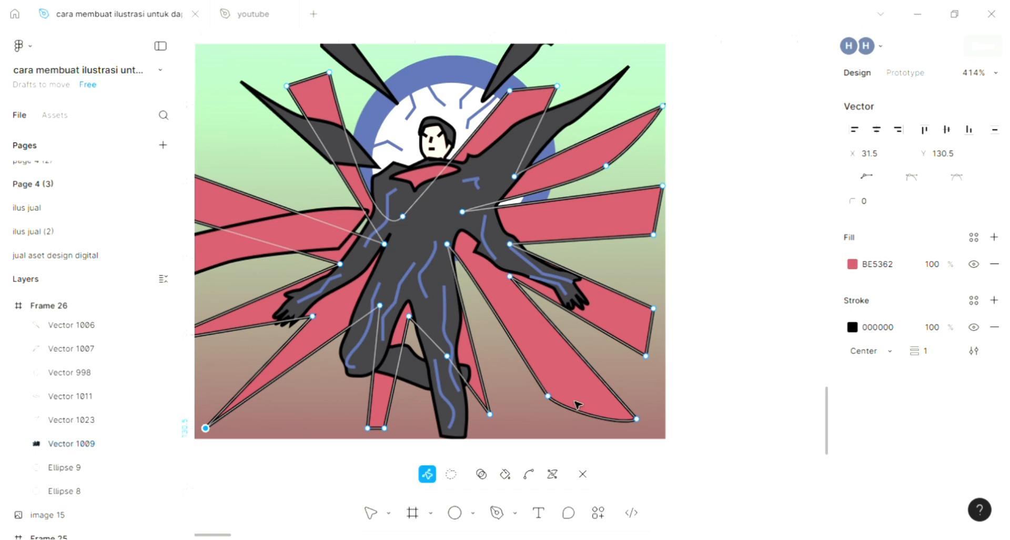
left_click_drag(547, 395, 523, 355)
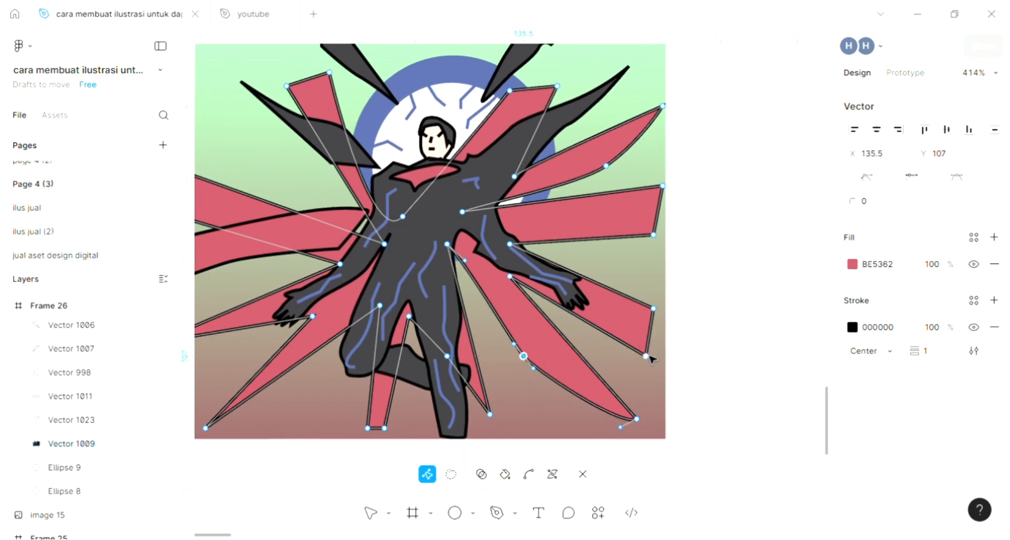
left_click_drag(647, 356, 662, 340)
left_click_drag(653, 309, 632, 305)
left_click_drag(653, 236, 612, 236)
left_click(662, 186)
left_click_drag(662, 187, 663, 212)
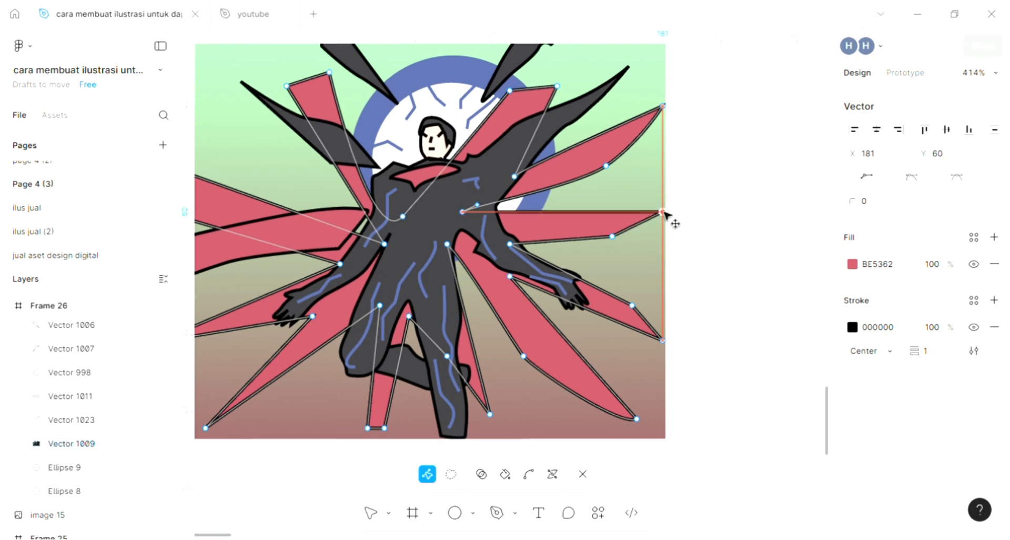
- Sharpen the two upper-left cape strips into spikes, with a tip at X 4, Y 41 and an edge point at X 64.5, Y 35.5
scroll(647, 229, "left", 3)
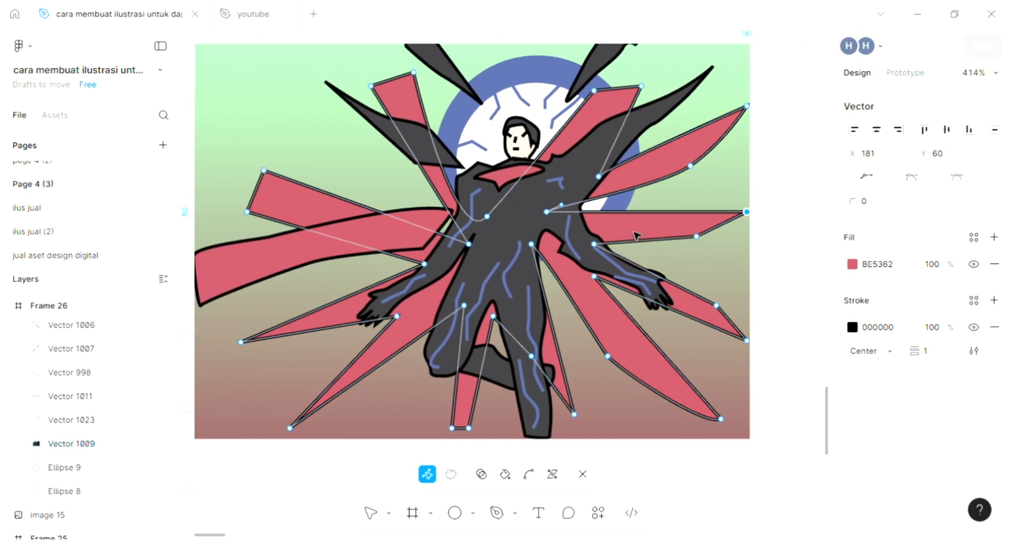
scroll(279, 211, "left", 5)
scroll(315, 219, "up", 2)
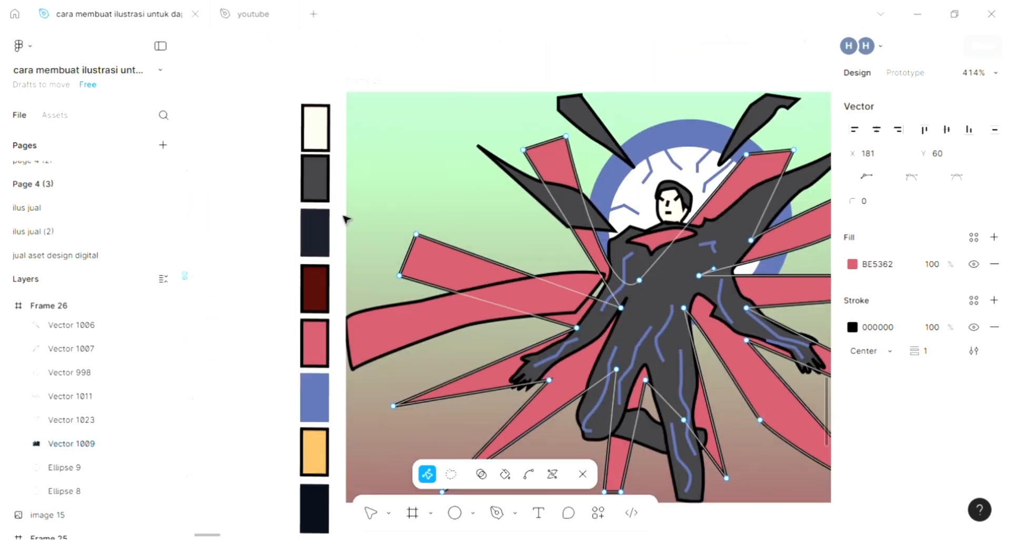
scroll(405, 284, "left", 1)
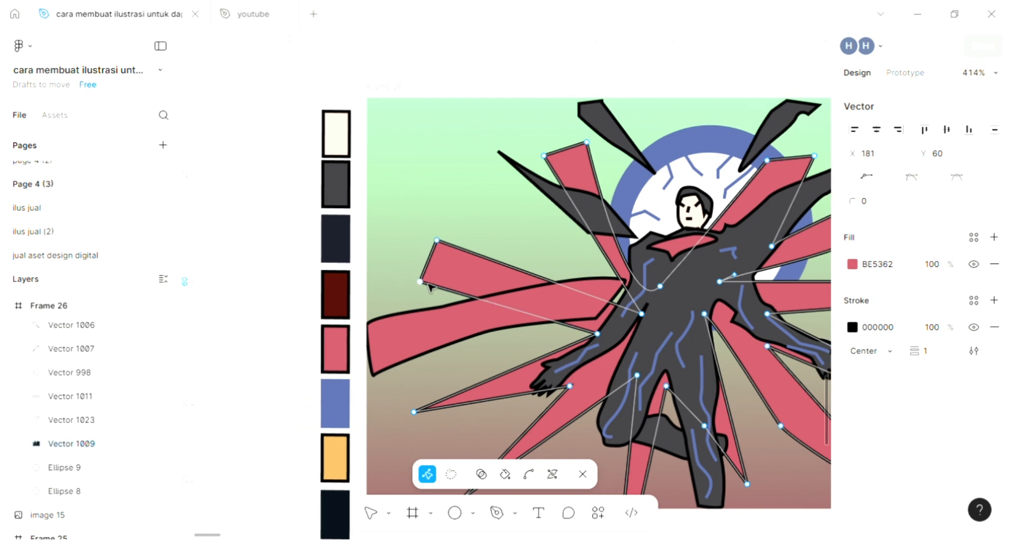
left_click_drag(427, 284, 378, 223)
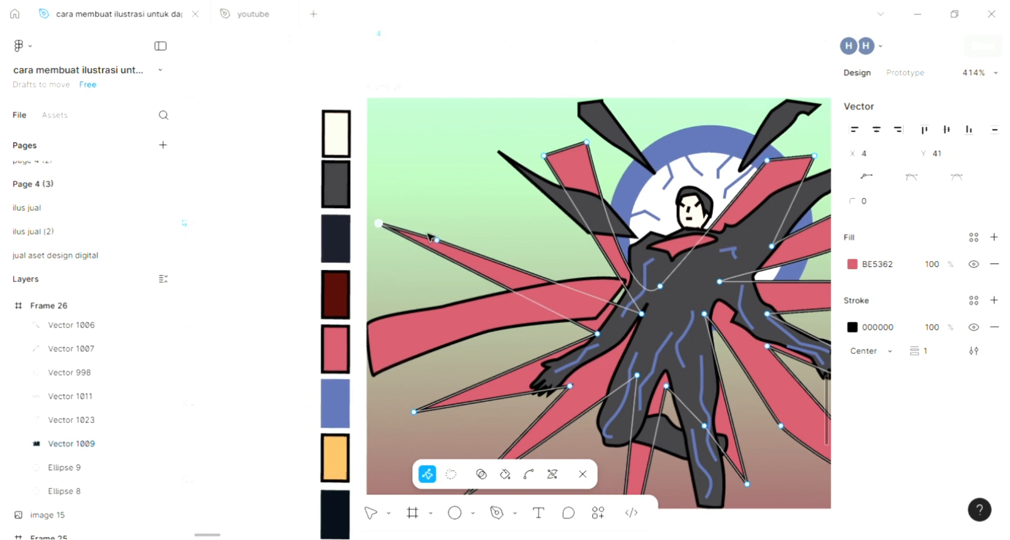
left_click_drag(555, 156, 528, 180)
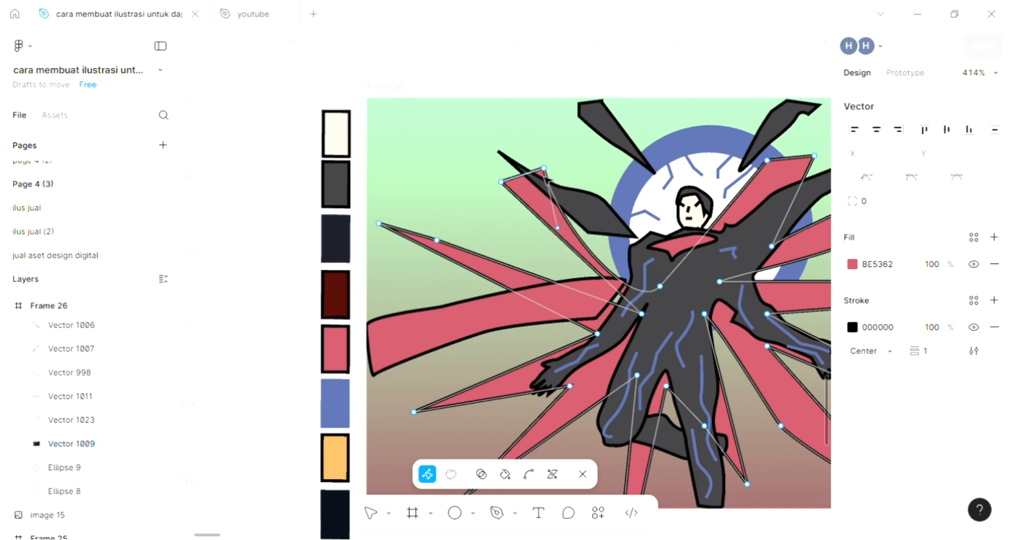
left_click(557, 228)
left_click_drag(578, 238, 566, 209)
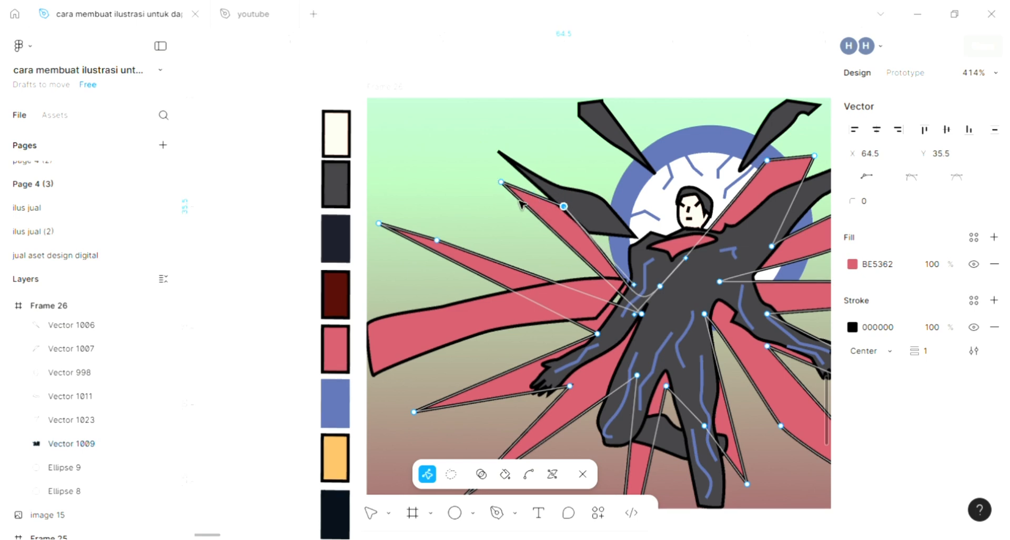
left_click(401, 360)
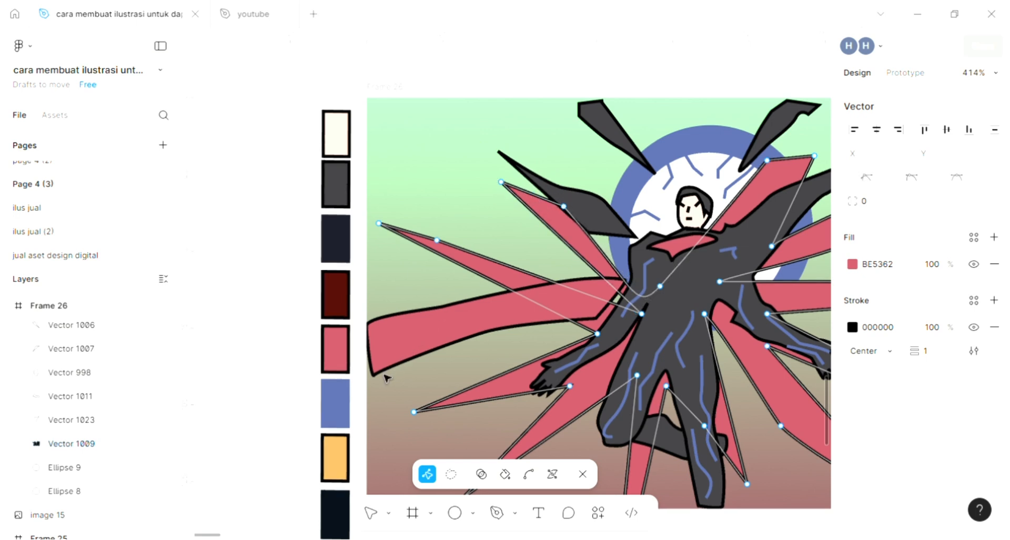
key("Escape")
- Reshape the separate left cape strip, moving its upper outer corner to X 19, Y 73.5 and narrowing its end at the shoulder
left_click(395, 345)
double_click(377, 340)
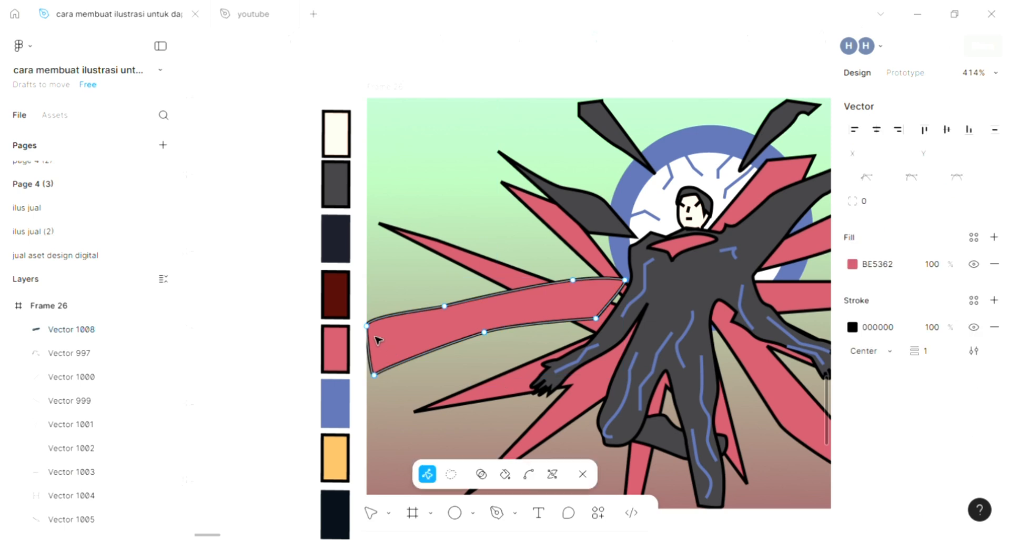
left_click_drag(372, 335, 453, 341)
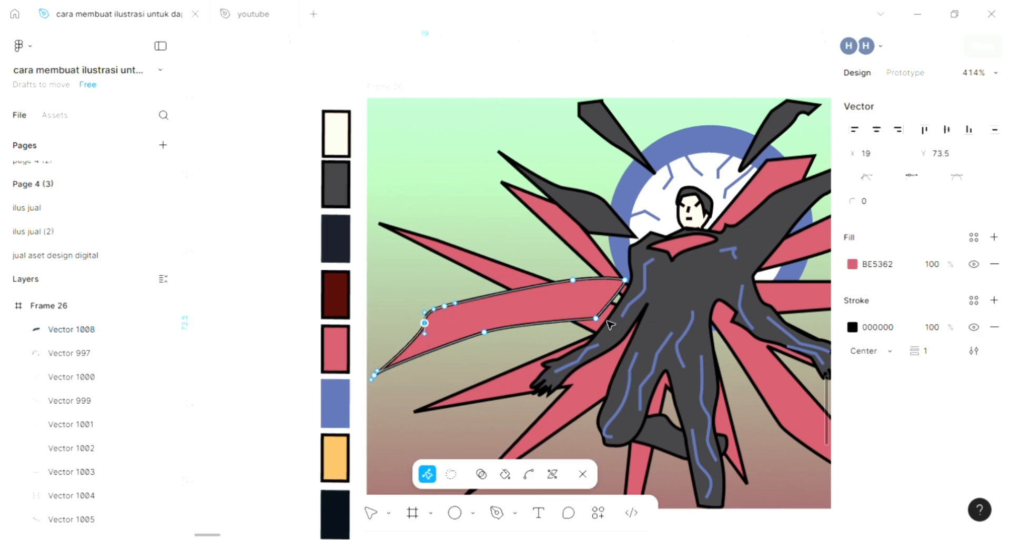
left_click_drag(596, 317, 594, 308)
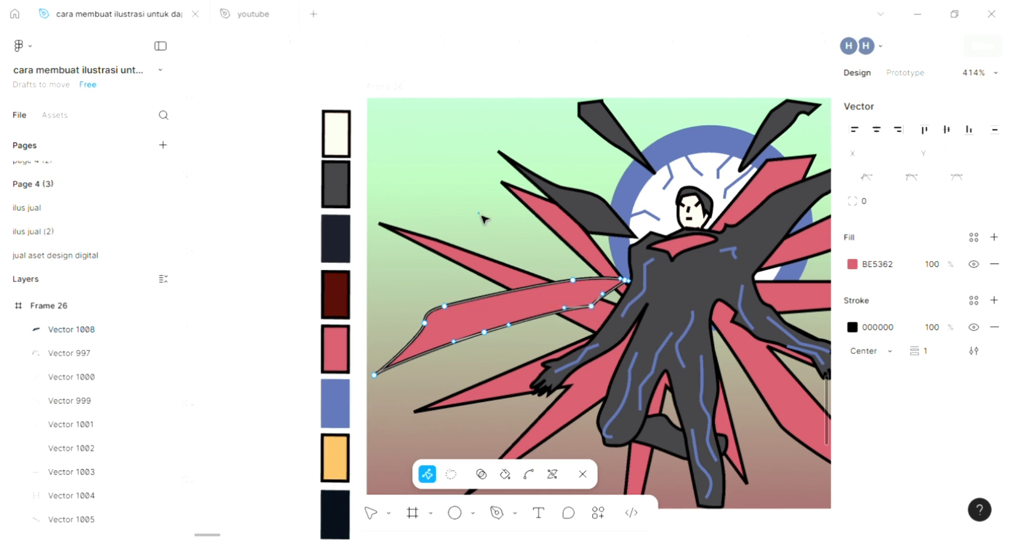
key("Escape")
key("Escape")
- Send the separate left cape strip to the back of Frame 26, behind the other cape spikes and both circles
scroll(502, 333, "up", 3)
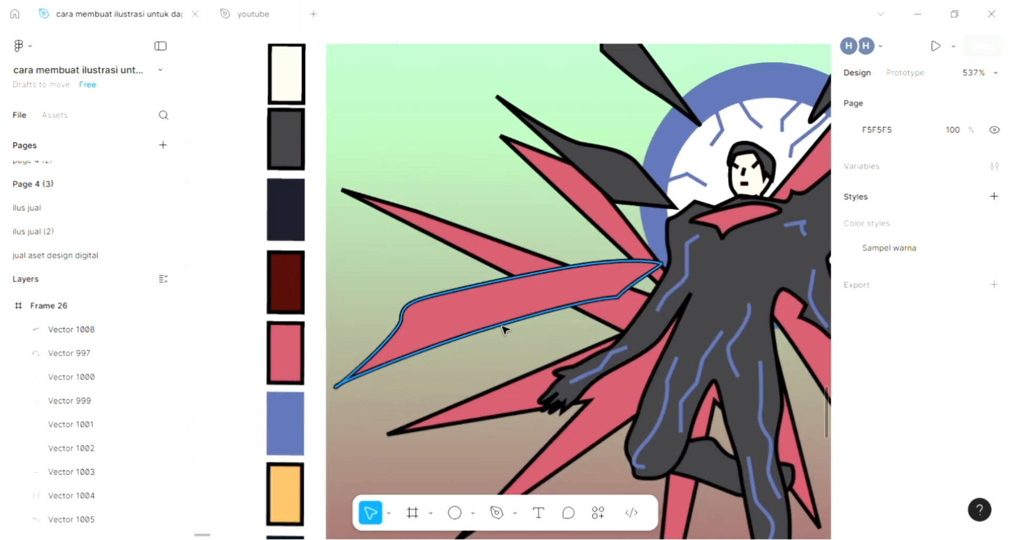
left_click(503, 330)
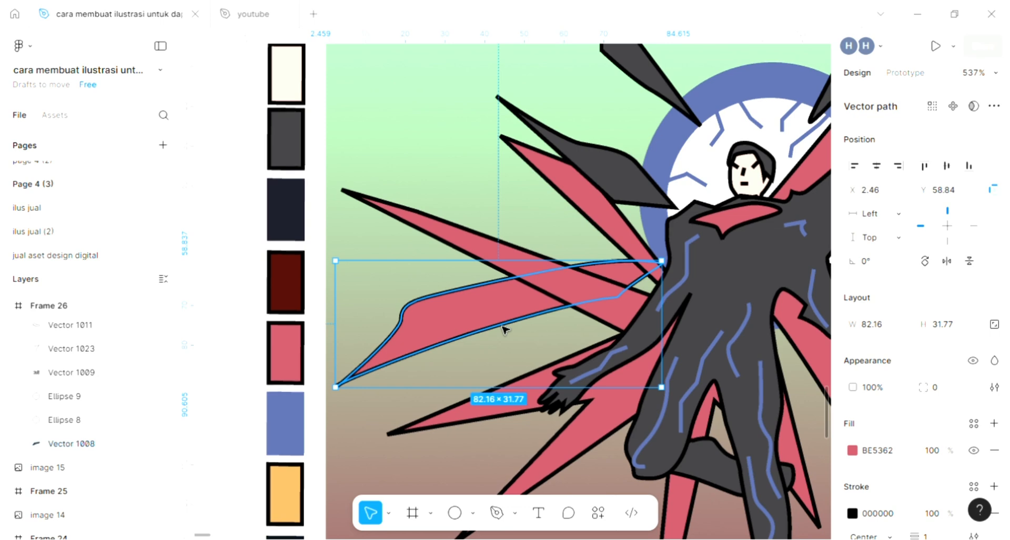
scroll(504, 329, "down", 3)
scroll(458, 336, "right", 4)
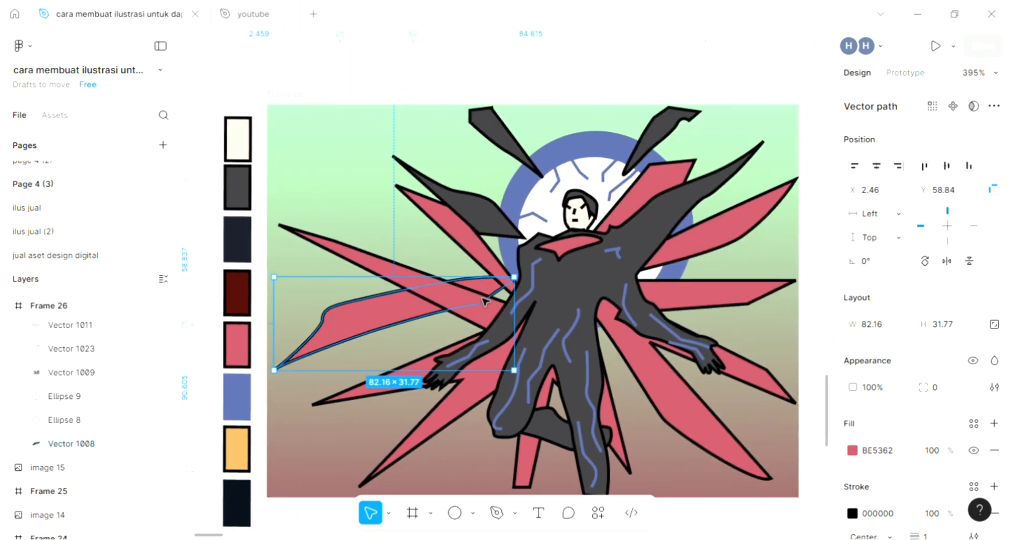
- Sharpen the red cape strip beside the head into a spike with its tip at X 157, Y 6.5, and curve its outer edge inward
scroll(536, 292, "right", 3)
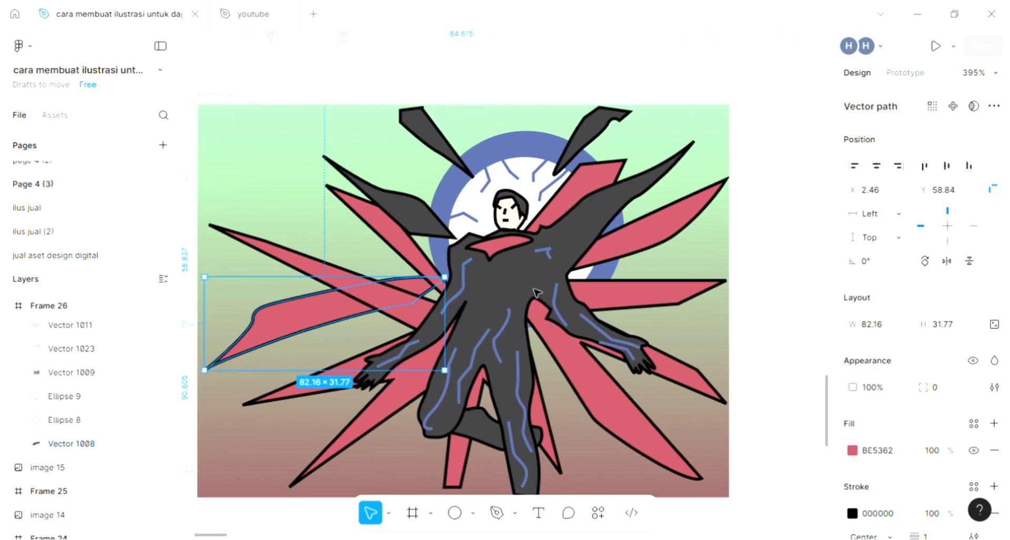
left_click(599, 179)
double_click(627, 170)
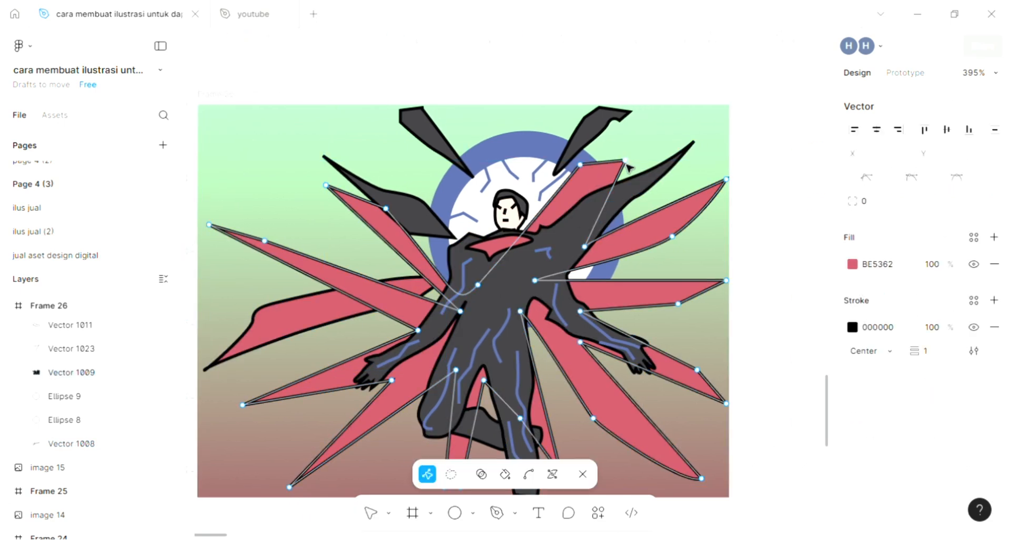
left_click_drag(626, 158, 656, 123)
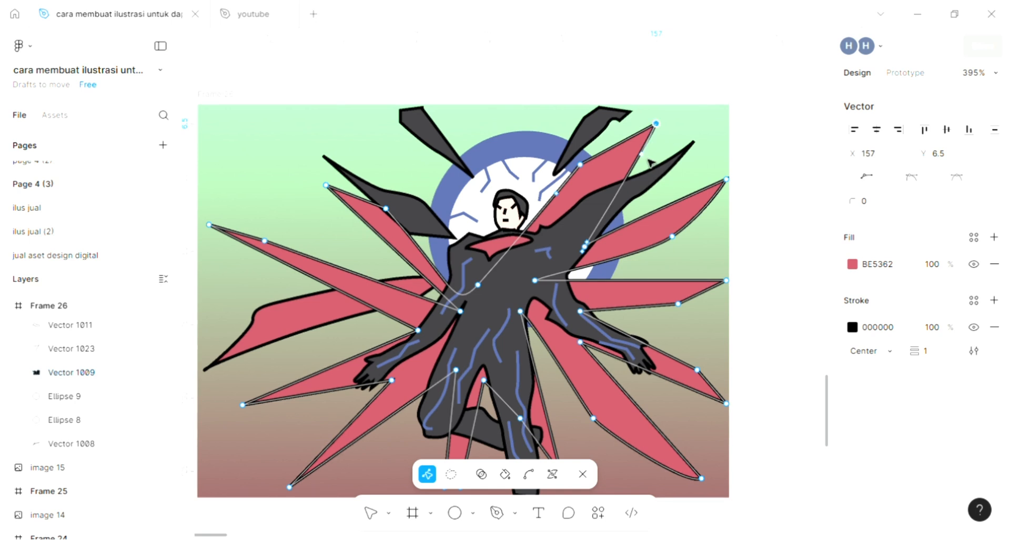
left_click_drag(629, 171, 588, 184)
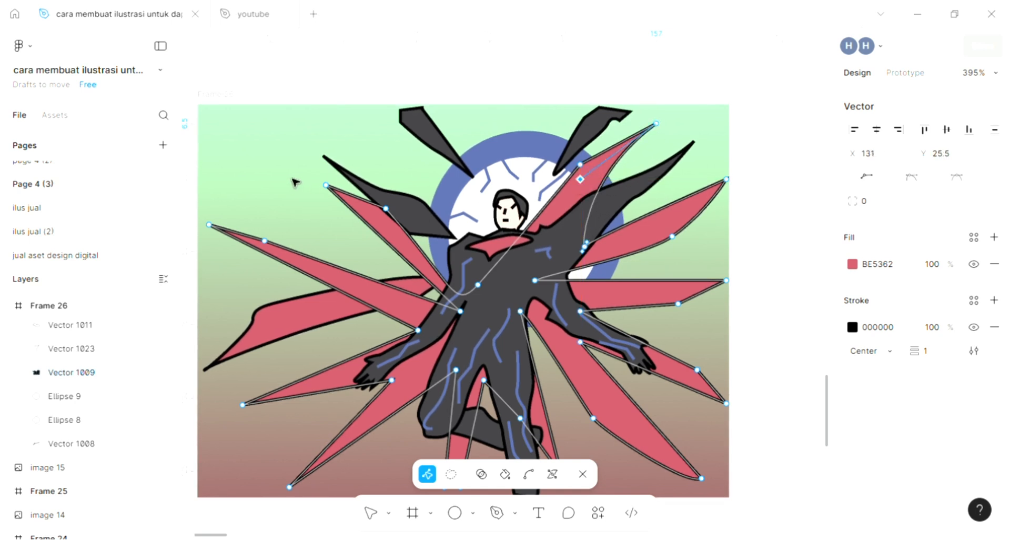
key("Escape")
key("Escape")
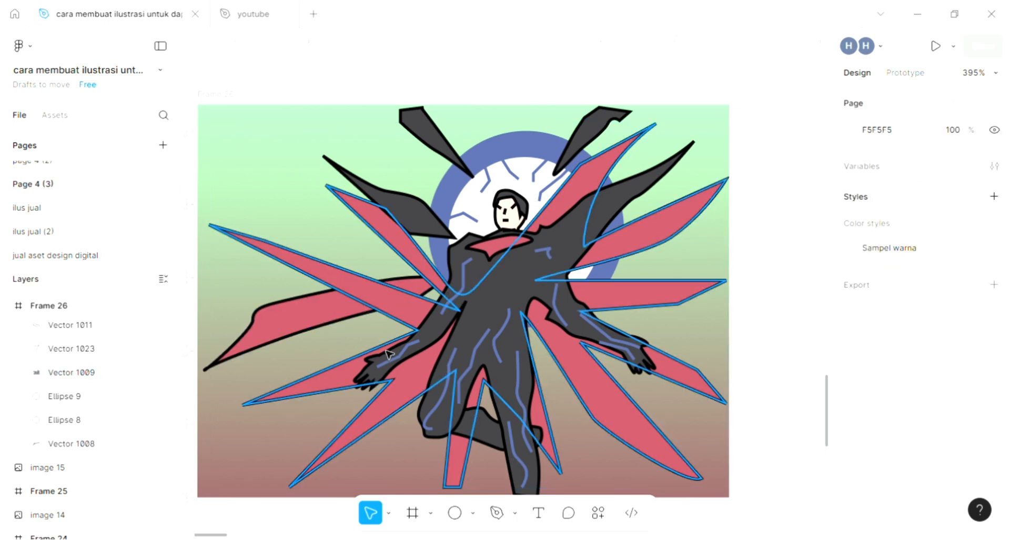
scroll(333, 351, "up", 5)
scroll(333, 351, "down", 1)
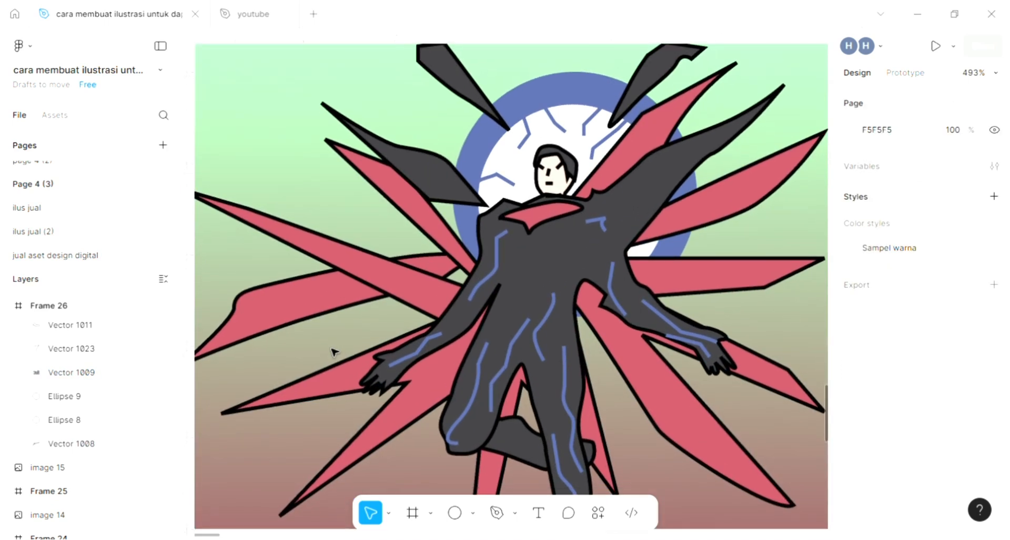
scroll(333, 352, "left", 1)
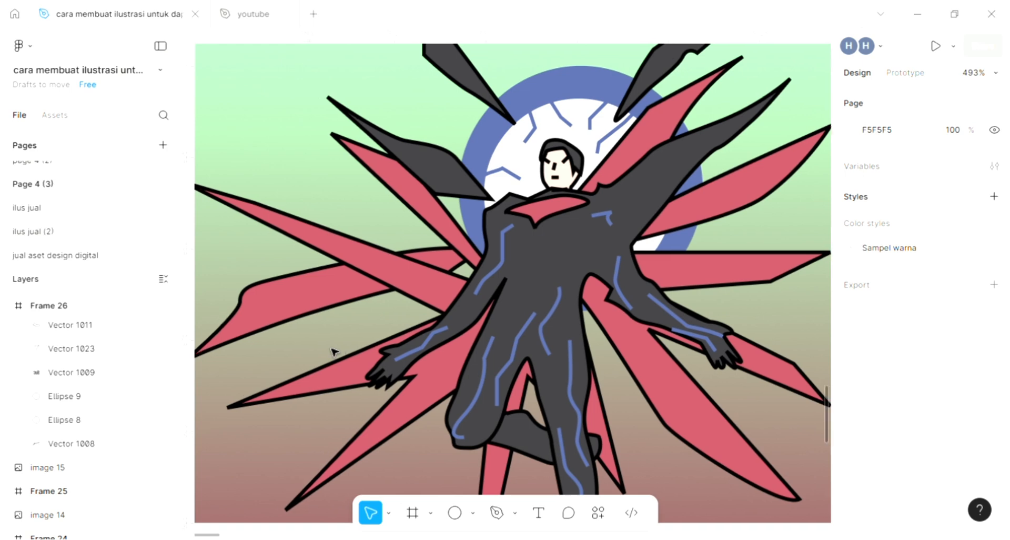